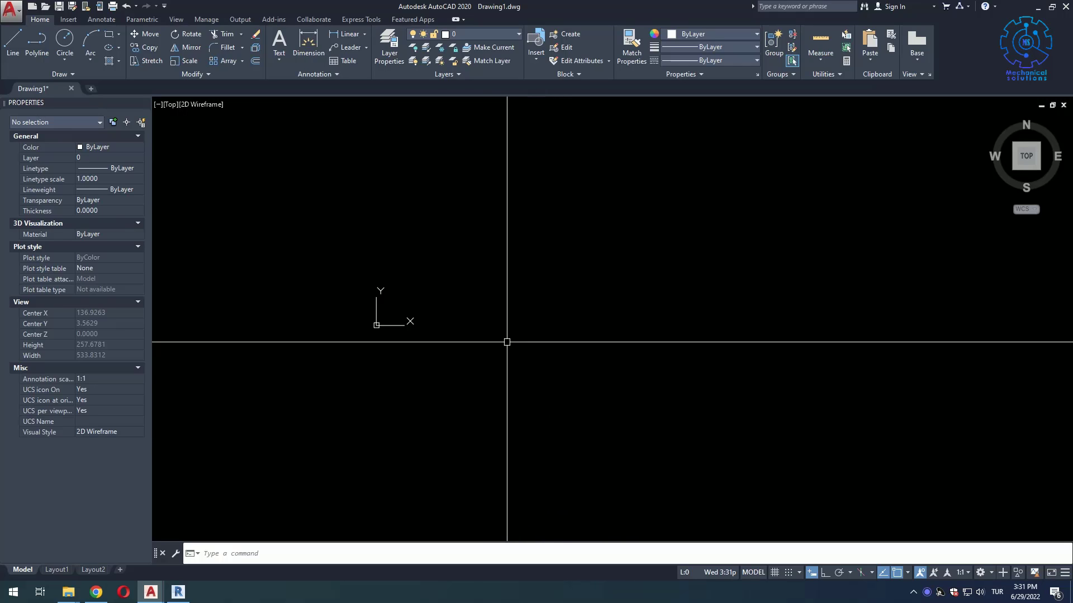
- Draw a freehand slanted line about 63 units long at about 50° to the left of the origin
{"action": "mouse_move", "coordinate": [450, 257]}
{"action": "middle_mouse_down"}
{"action": "mouse_move", "coordinate": [479, 275]}
{"action": "mouse_move", "coordinate": [420, 297]}
{"action": "middle_mouse_up"}
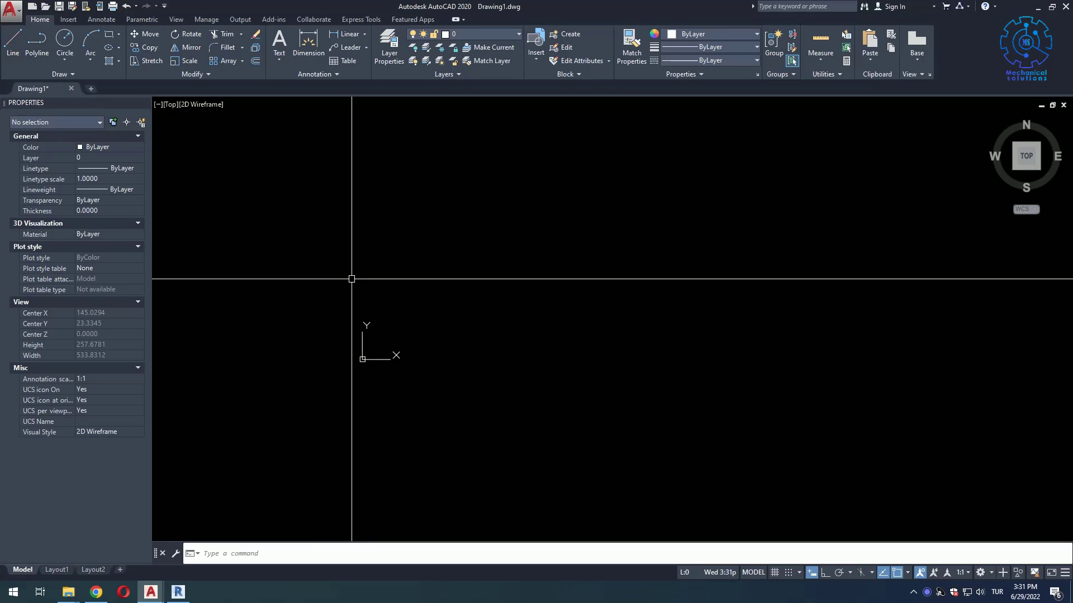
{"action": "type", "text": "INE"}
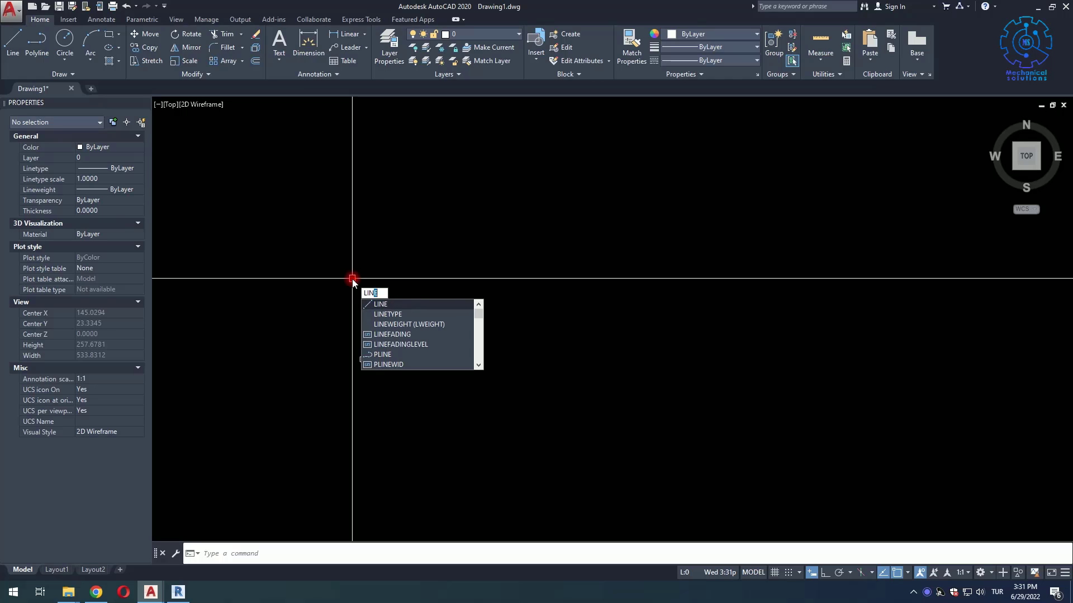
{"action": "left_click", "coordinate": [392, 308]}
{"action": "left_click", "coordinate": [249, 346]}
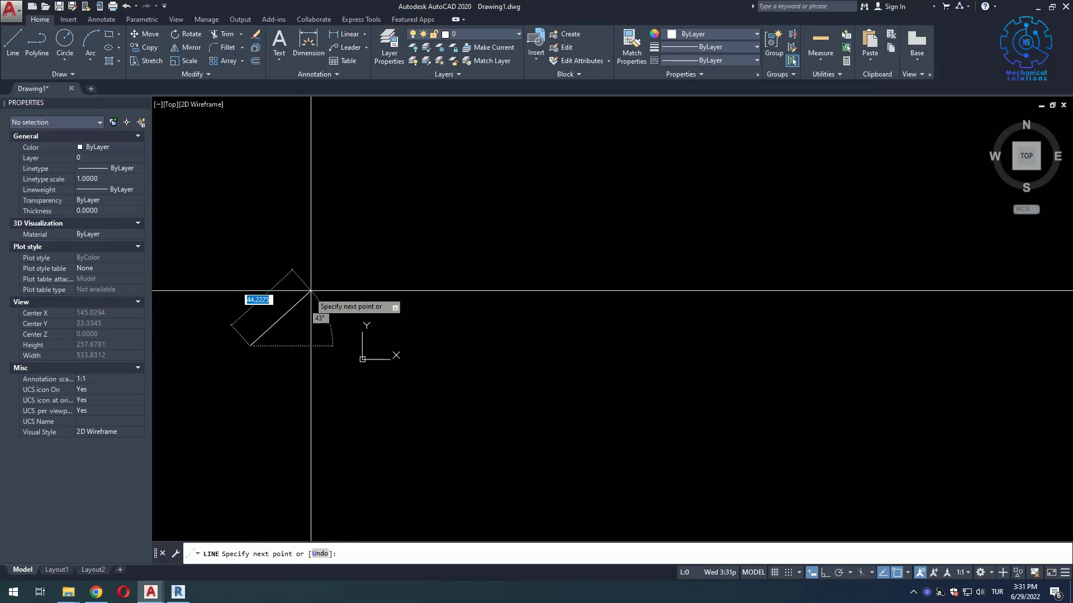
{"action": "left_click", "coordinate": [319, 263]}
{"action": "key", "text": "Escape"}
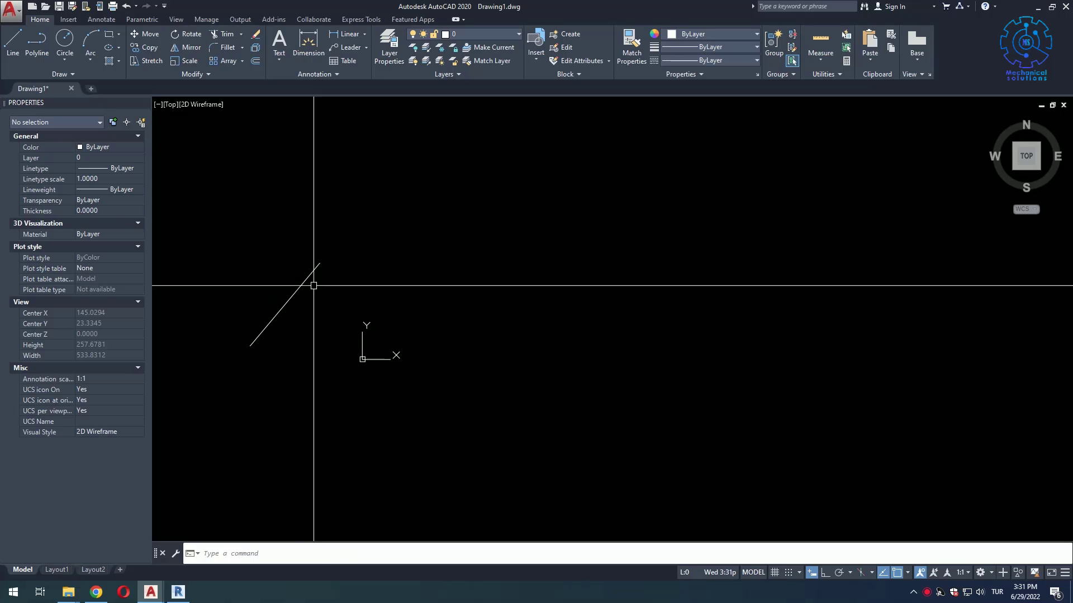
{"action": "left_click", "coordinate": [288, 303]}
{"action": "key", "text": "Escape"}
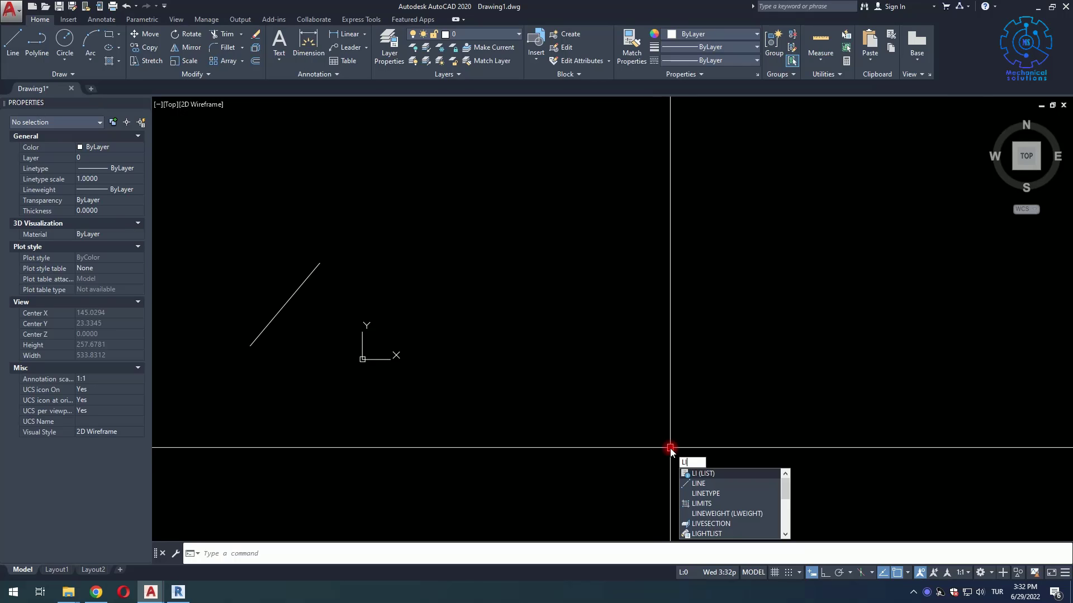
- Draw a line about 70 units long at 45° to the right of the origin, starting at Y 2
{"action": "key", "text": "Return"}
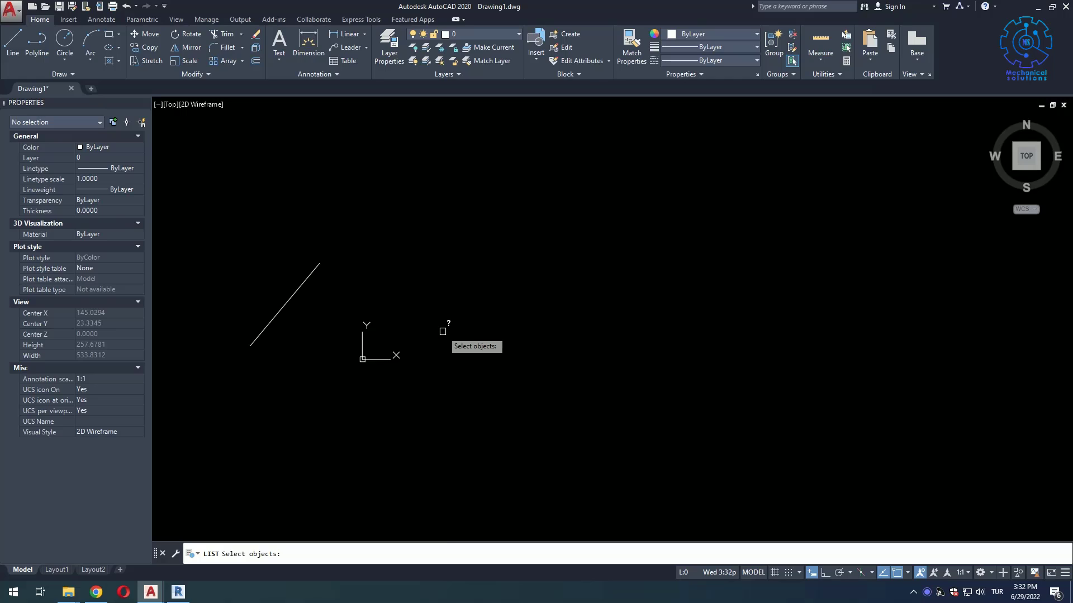
{"action": "key", "text": "Escape"}
{"action": "type", "text": "LINE"}
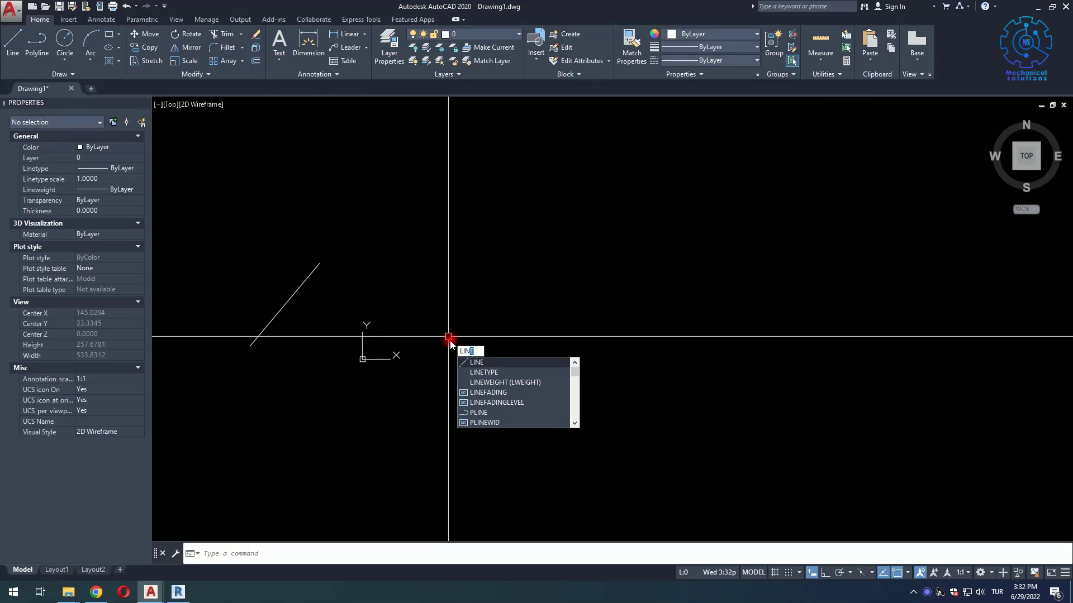
{"action": "key", "text": "Return"}
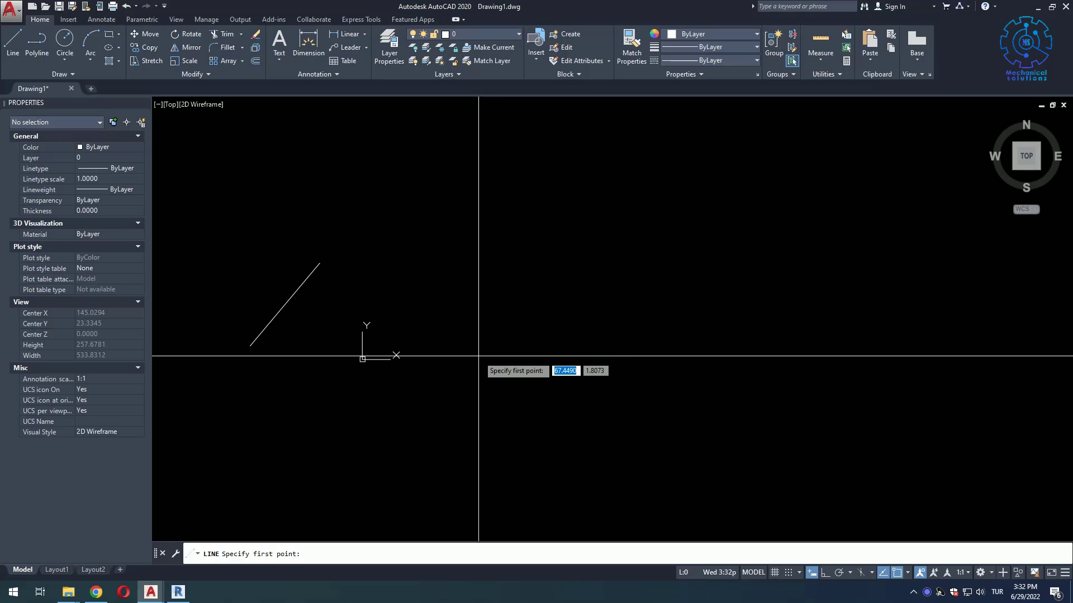
{"action": "key", "text": "Tab"}
{"action": "type", "text": "2"}
{"action": "key", "text": "Return"}
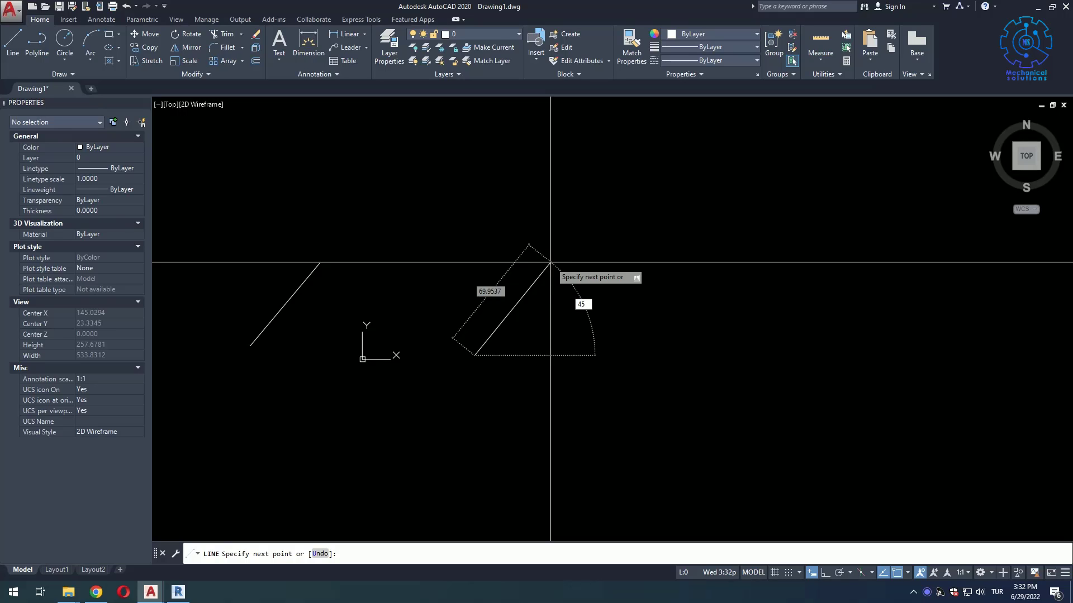
{"action": "key", "text": "Tab"}
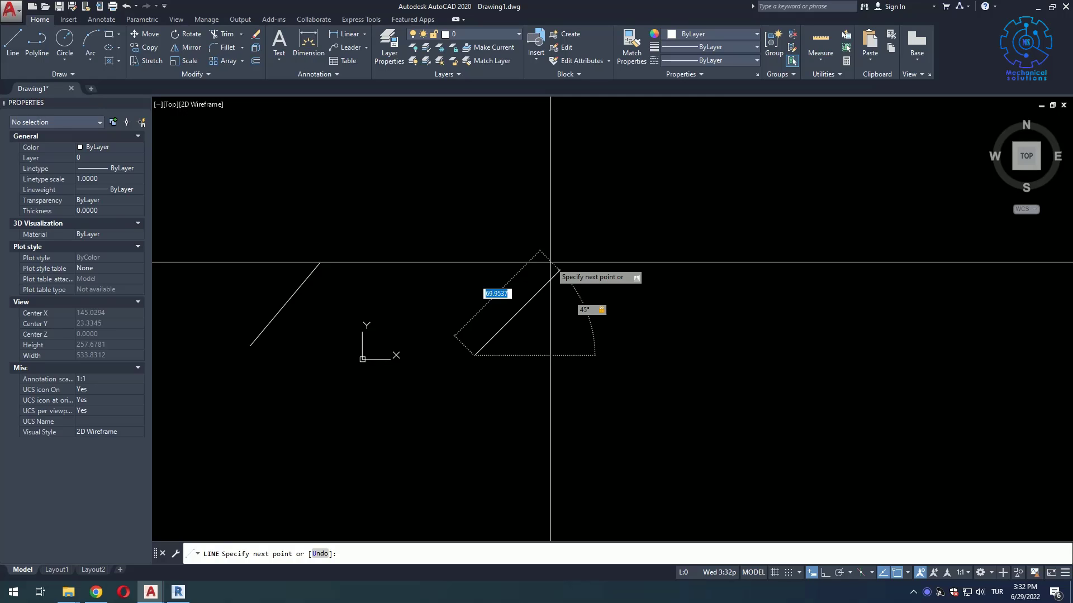
{"action": "key", "text": "Return"}
{"action": "key", "text": "Return"}
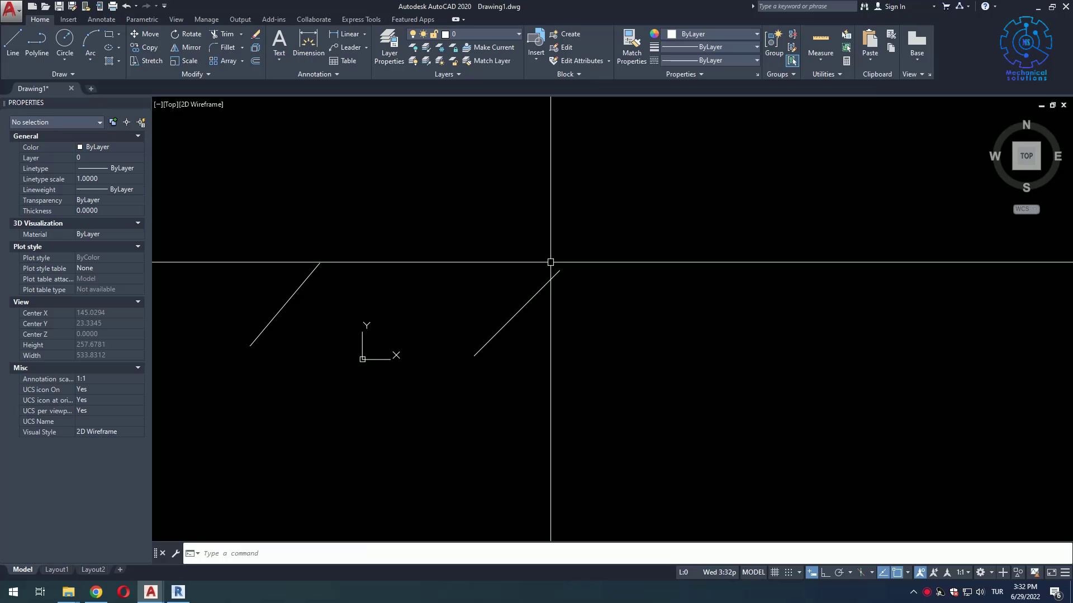
- Delete the freehand slanted line to the left of the origin
{"action": "left_click", "coordinate": [306, 273]}
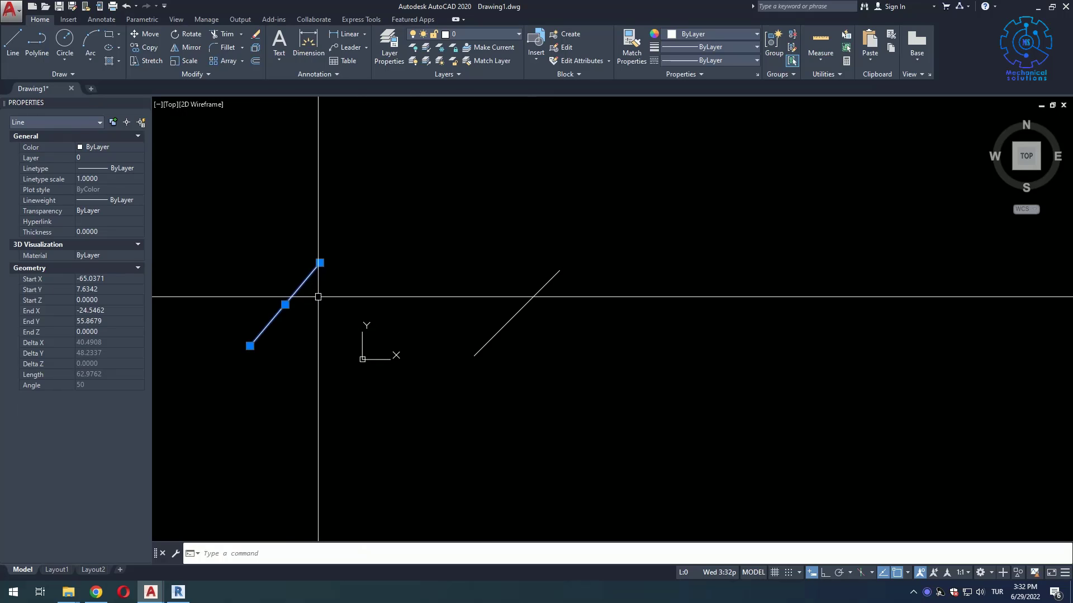
{"action": "key", "text": "Delete"}
- Draw a three-segment zigzag polyline starting at 140,2, with a first segment of 60 at 45° and two freehand segments down and up
{"action": "mouse_move", "coordinate": [518, 324]}
{"action": "middle_mouse_down"}
{"action": "mouse_move", "coordinate": [412, 316]}
{"action": "mouse_move", "coordinate": [411, 332]}
{"action": "middle_mouse_up"}
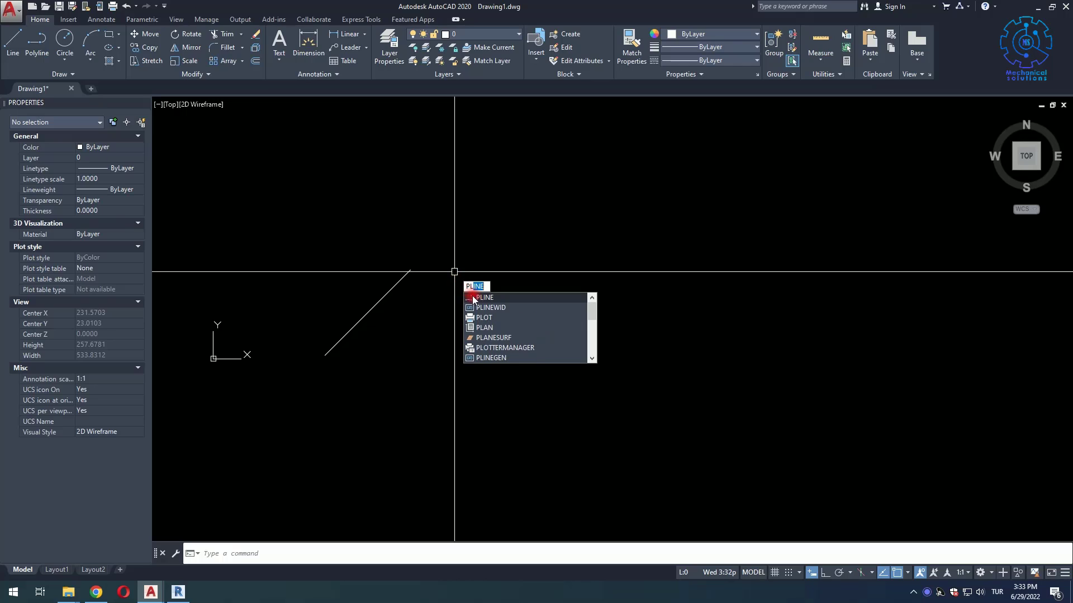
{"action": "key", "text": "Escape"}
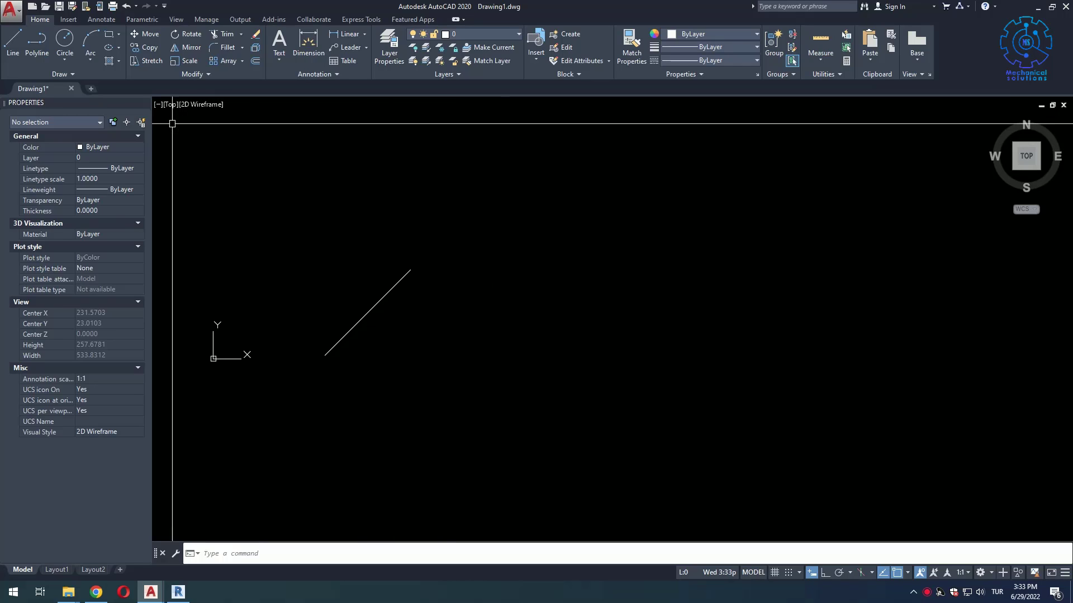
{"action": "left_click", "coordinate": [34, 49]}
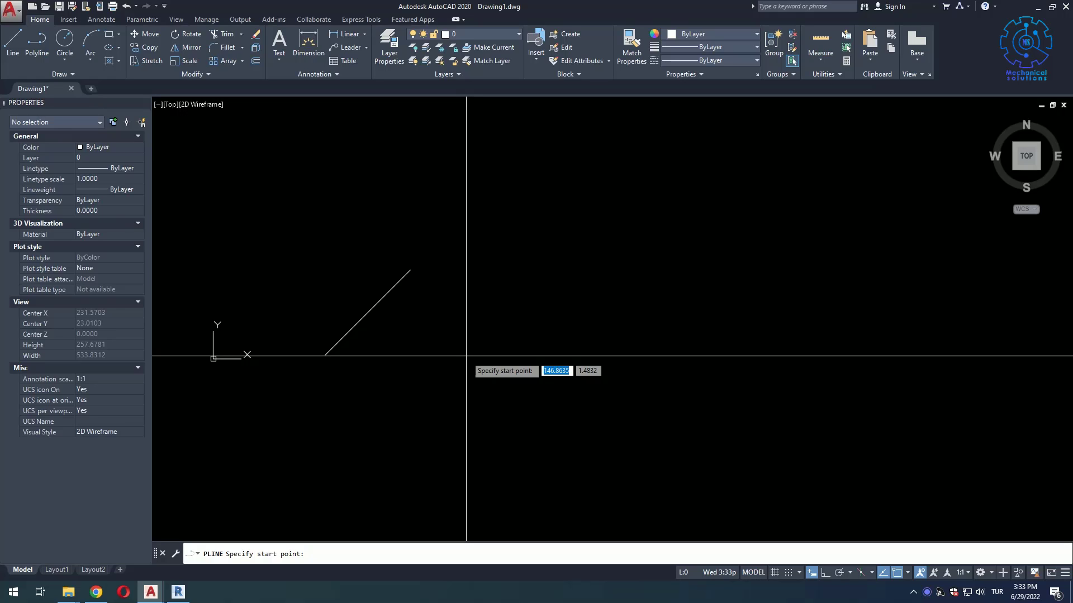
{"action": "type", "text": "140"}
{"action": "key", "text": "Return"}
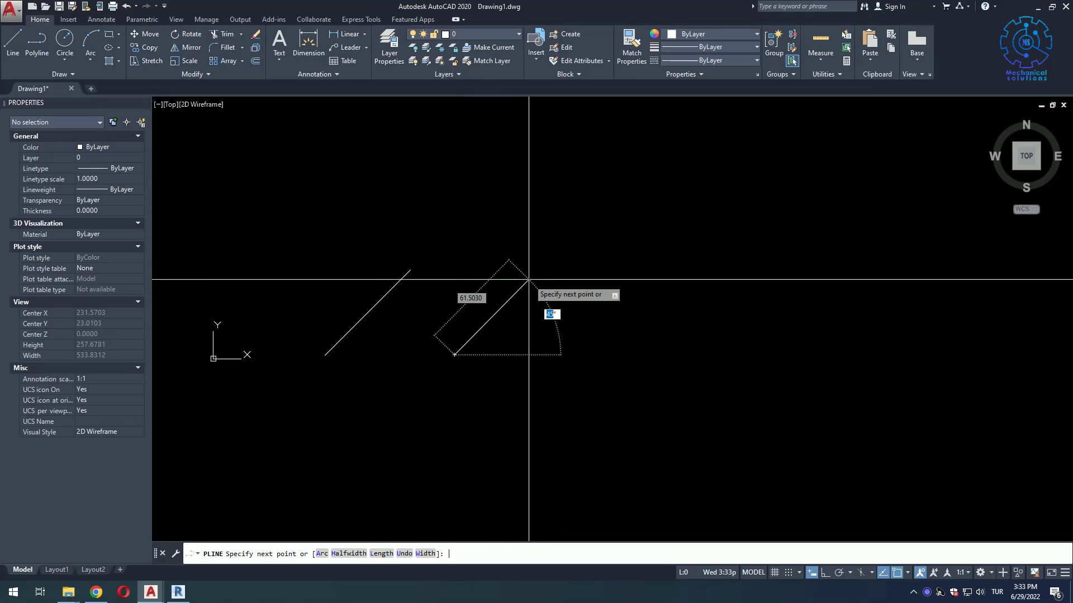
{"action": "key", "text": "Tab"}
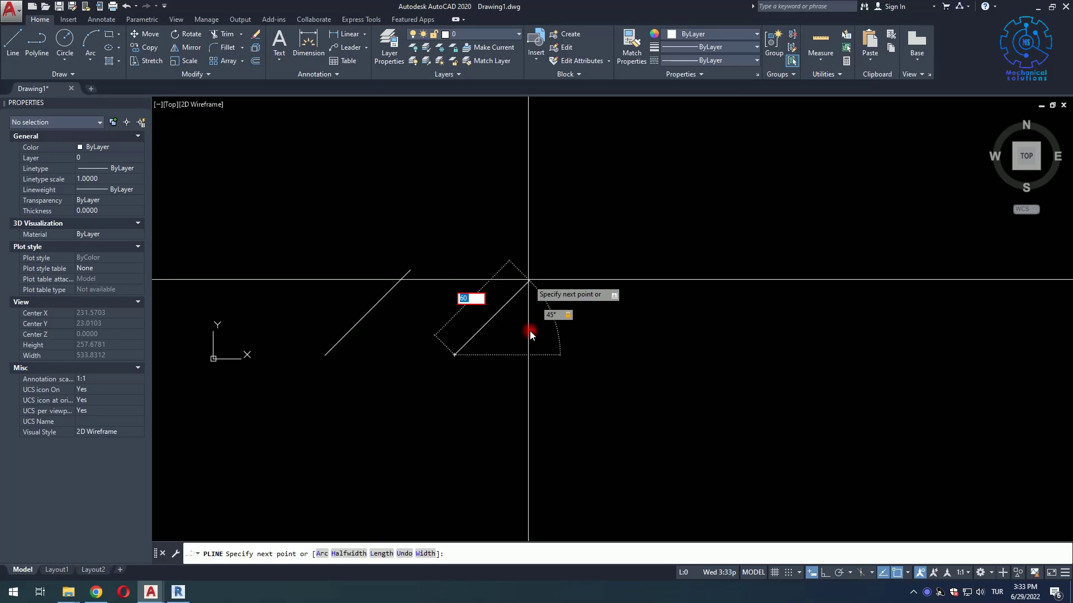
{"action": "key", "text": "Return"}
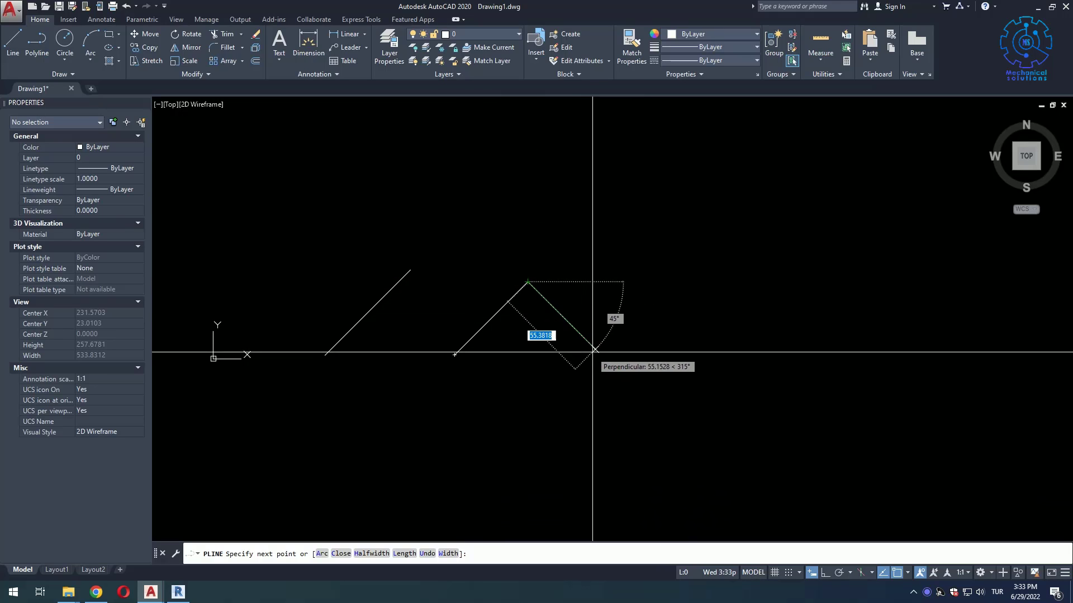
{"action": "left_click", "coordinate": [589, 355]}
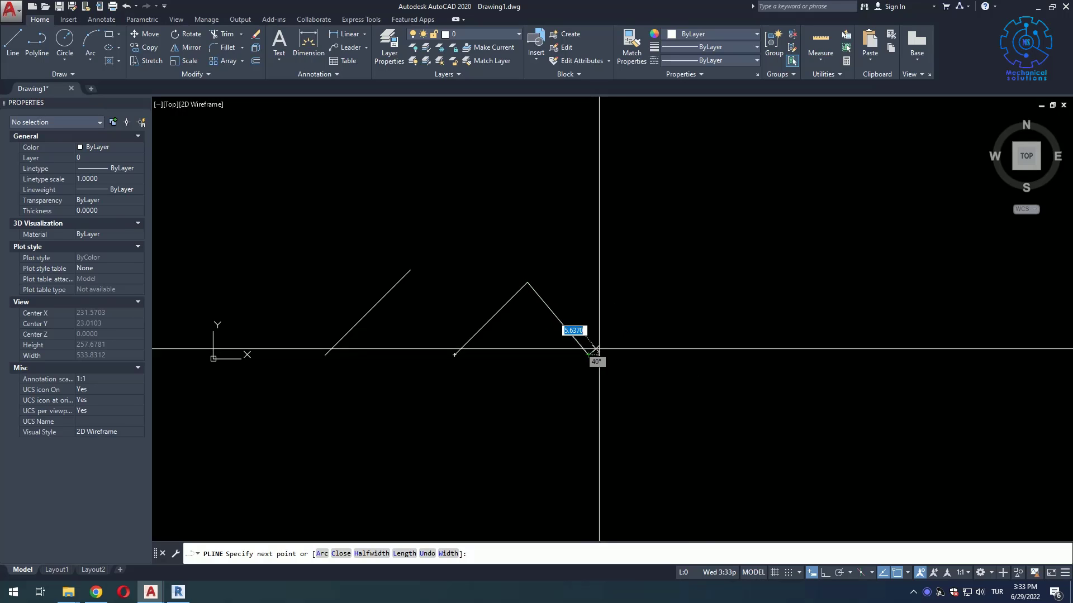
{"action": "left_click", "coordinate": [670, 286]}
{"action": "key", "text": "Return"}
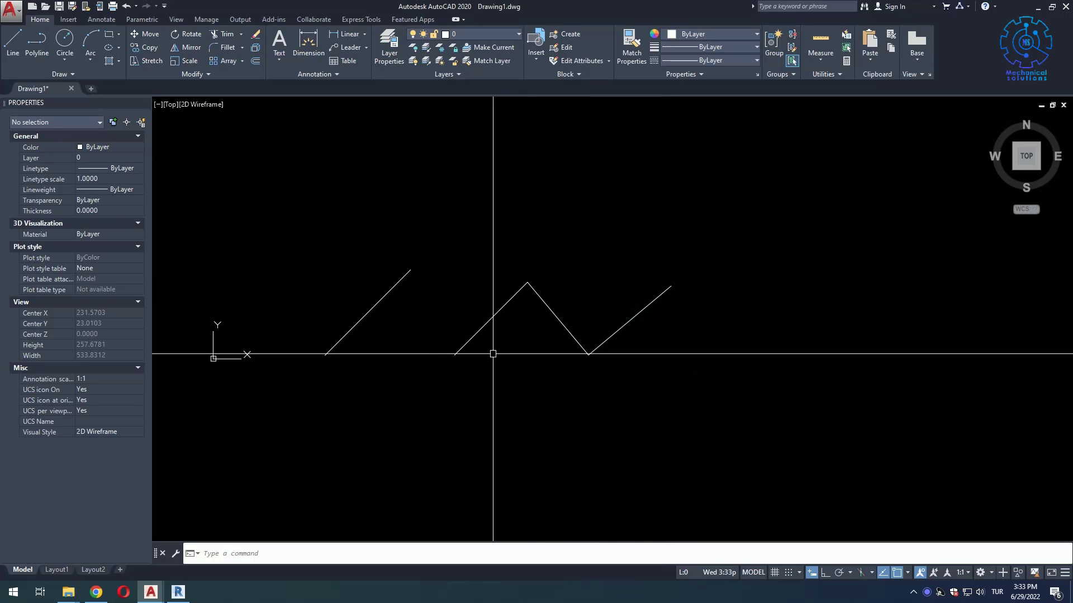
- Move the single 45° line away from the polyline so that it starts to the left of the origin
{"action": "middle_click_drag", "start_coordinate": [454, 343], "coordinate": [690, 335]}
{"action": "left_click", "coordinate": [594, 314]}
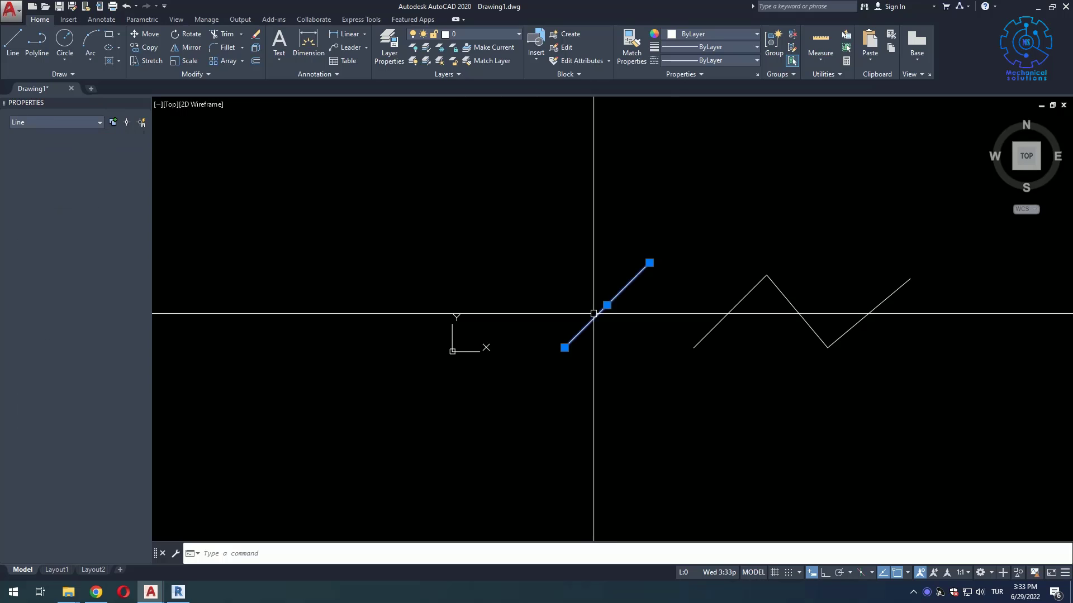
{"action": "left_click_drag", "start_coordinate": [597, 317], "coordinate": [415, 318]}
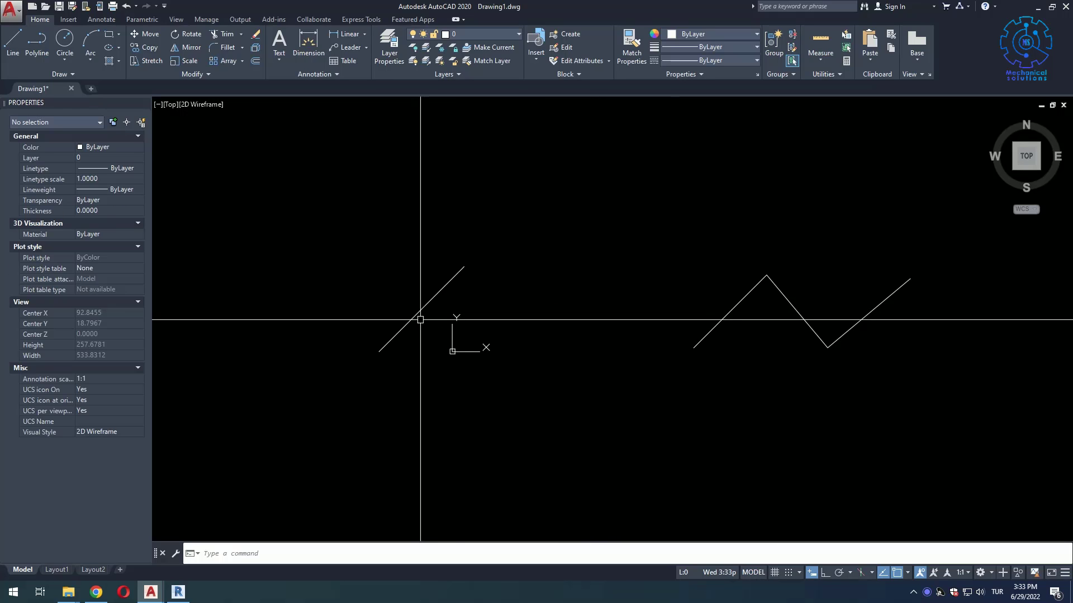
- Add two connected lines from the upper end of the moved line, down and back up, with the last about 61 units long
{"action": "type", "text": "l"}
{"action": "key", "text": "Return"}
{"action": "left_click", "coordinate": [464, 267]}
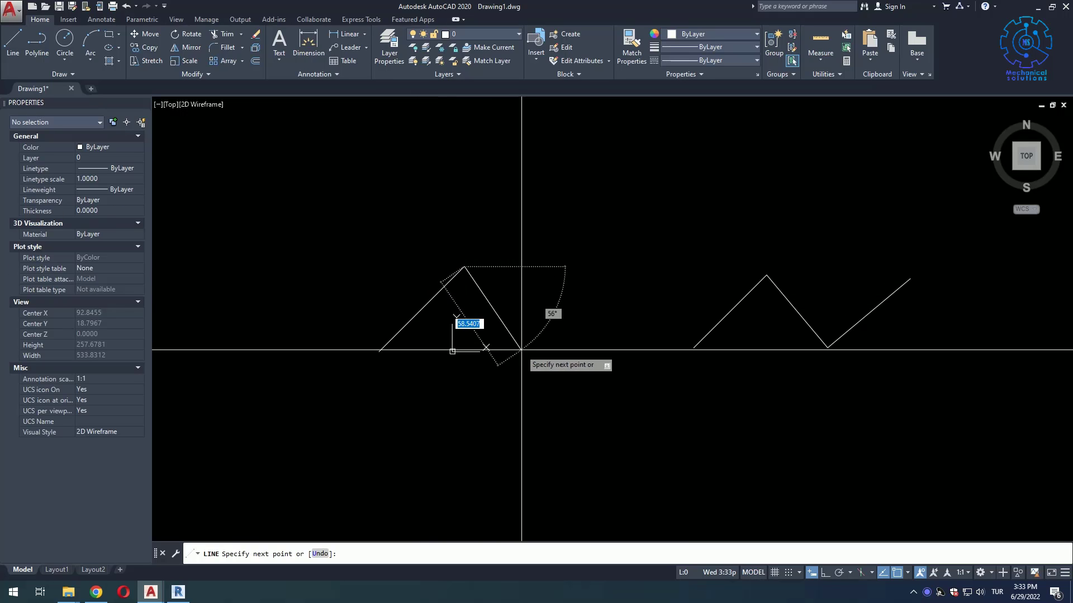
{"action": "left_click", "coordinate": [526, 355]}
{"action": "left_click", "coordinate": [590, 273]}
{"action": "key", "text": "Return"}
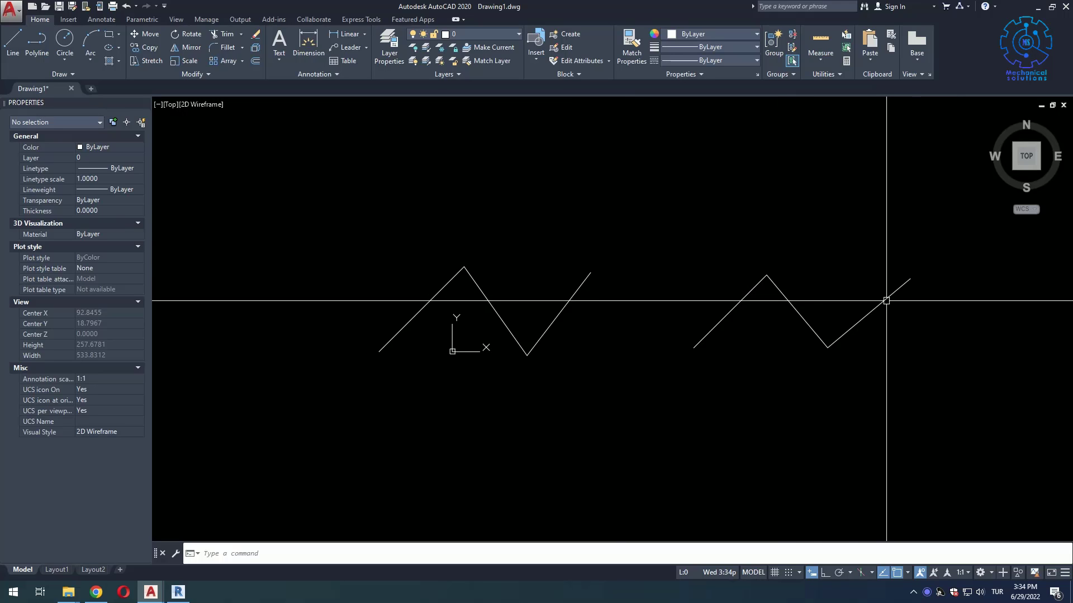
- Select the polyline and the separate zigzag lines in turn to compare how they are selected and their properties
{"action": "left_click", "coordinate": [856, 323]}
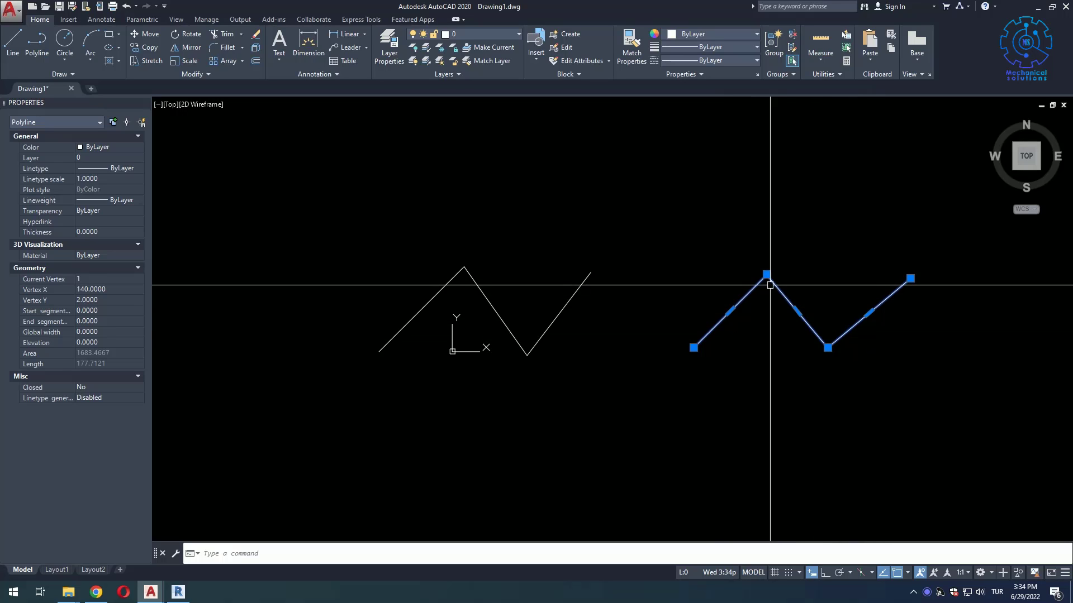
{"action": "key", "text": "Escape"}
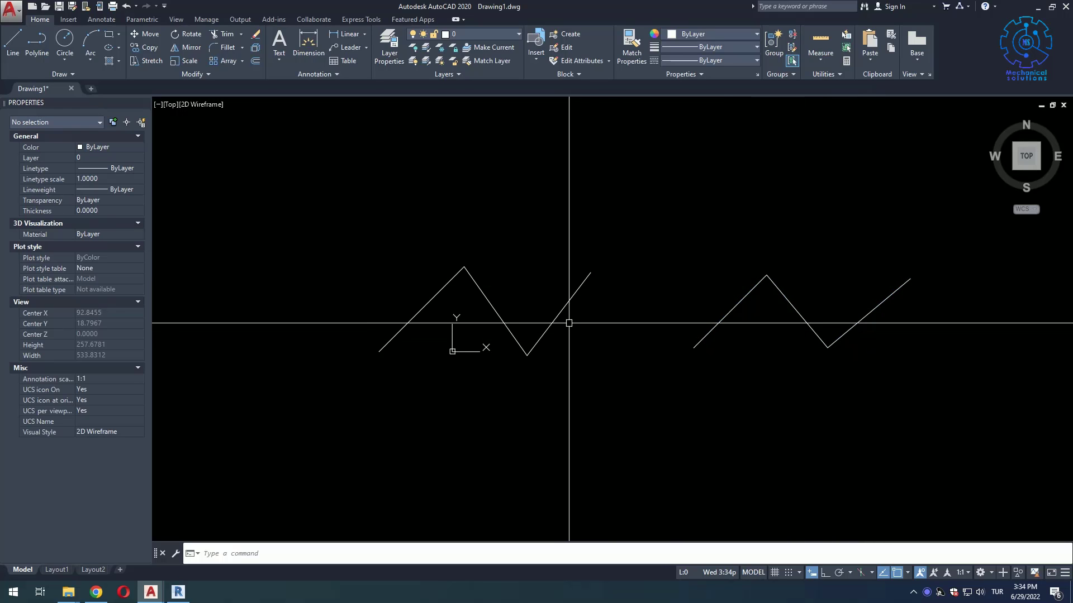
{"action": "left_click", "coordinate": [564, 307]}
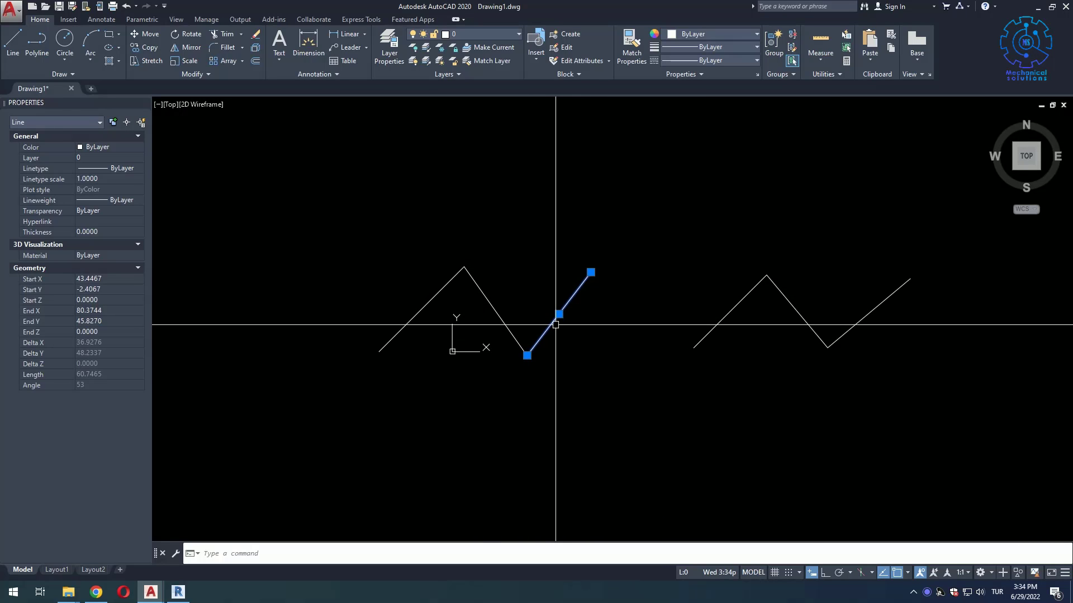
{"action": "key", "text": "Escape"}
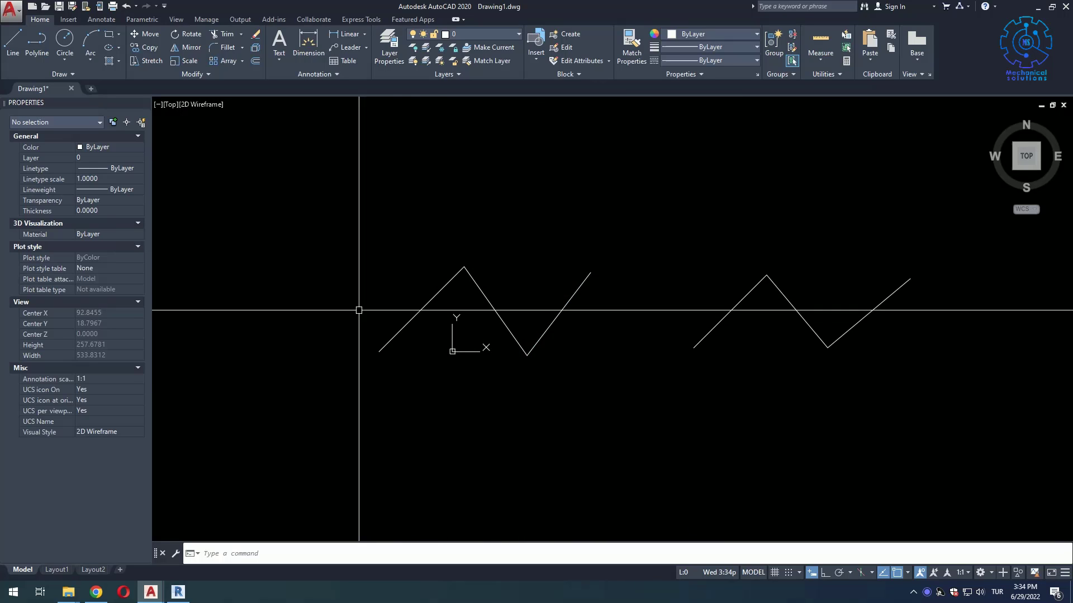
{"action": "left_click", "coordinate": [330, 191]}
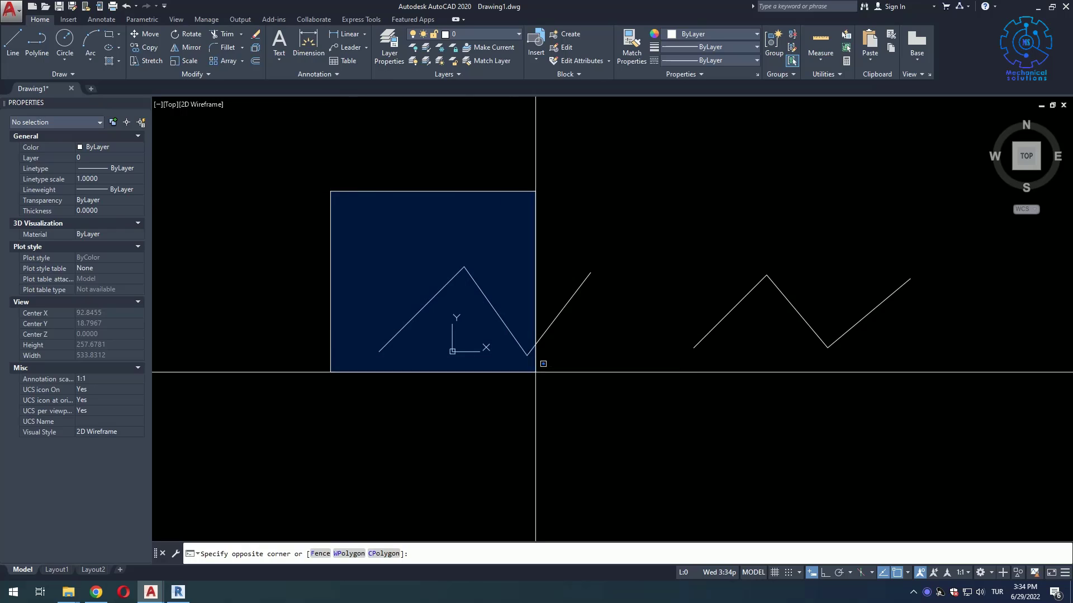
{"action": "left_click", "coordinate": [627, 422]}
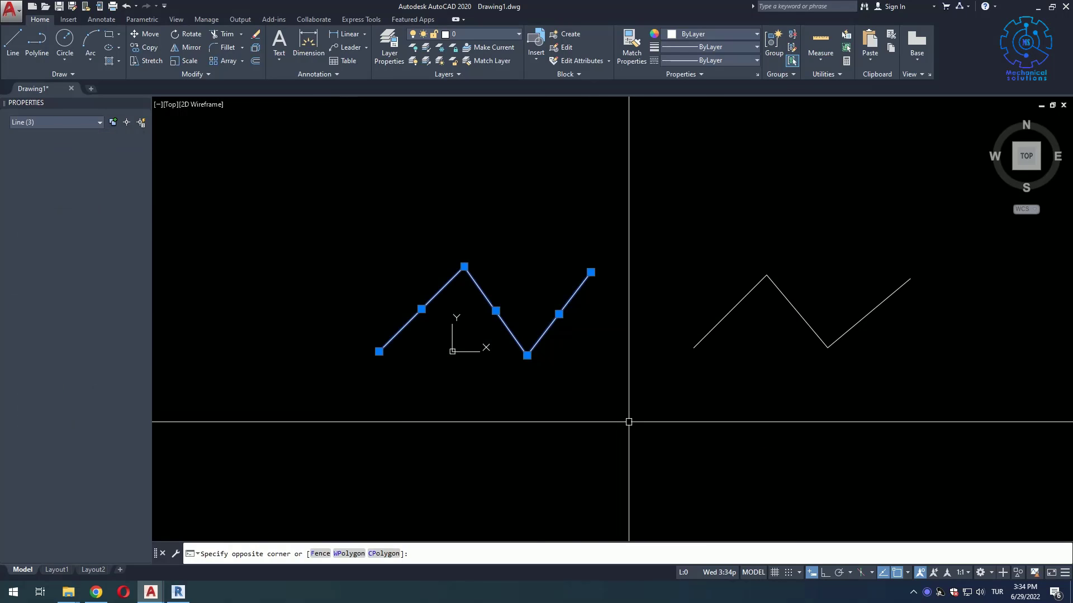
{"action": "left_click", "coordinate": [721, 316]}
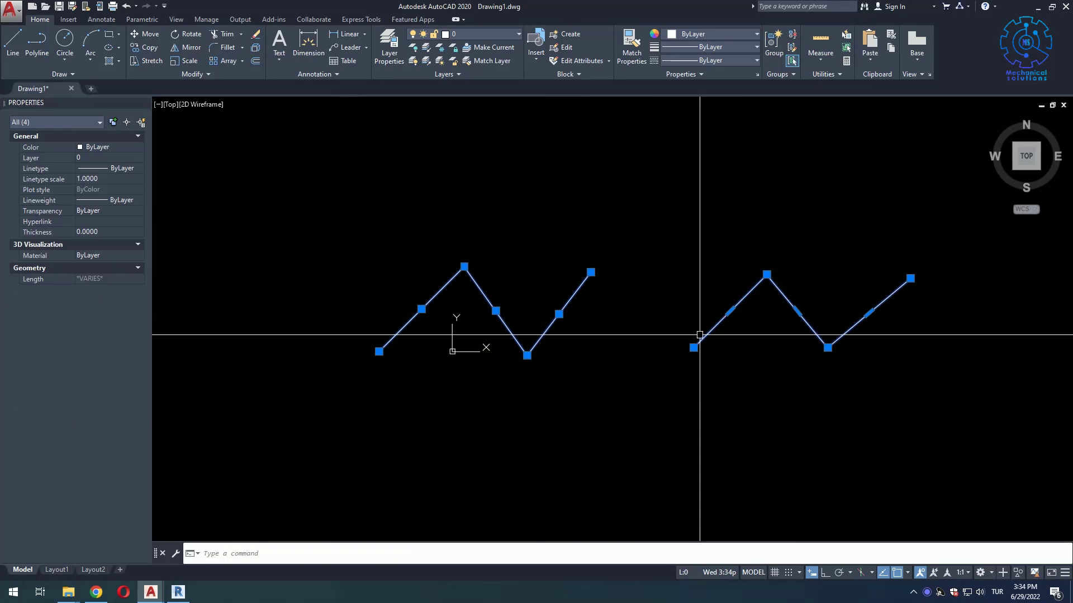
{"action": "key", "text": "Escape"}
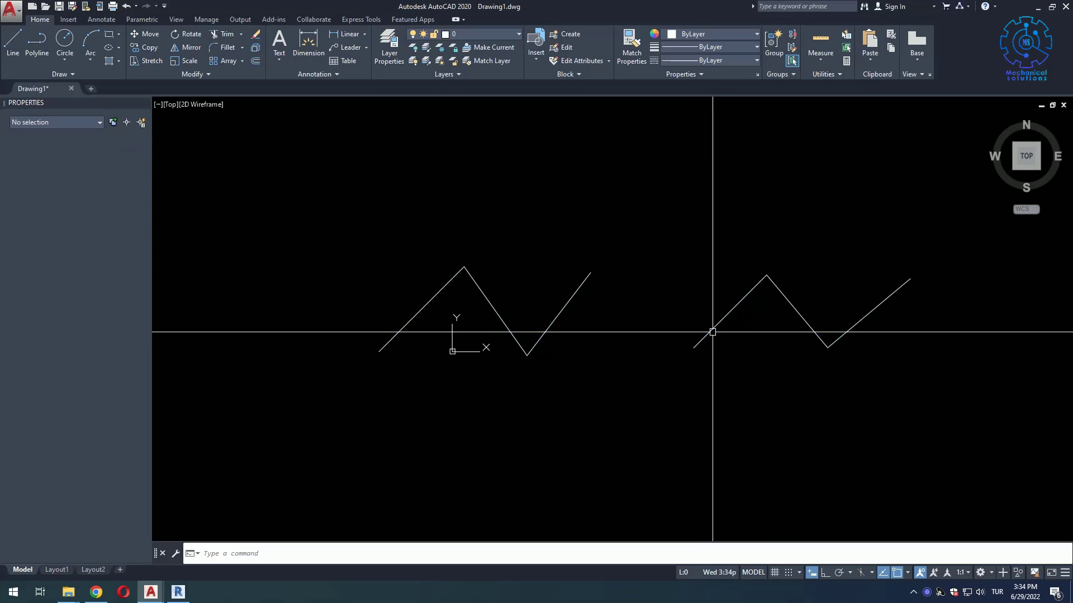
- Explode the zigzag polyline right of the origin into separate lines and select individual segments to check them
{"action": "scroll", "coordinate": [695, 324], "scroll_direction": "down", "scroll_amount": 1}
{"action": "middle_click_drag", "start_coordinate": [699, 324], "coordinate": [622, 321]}
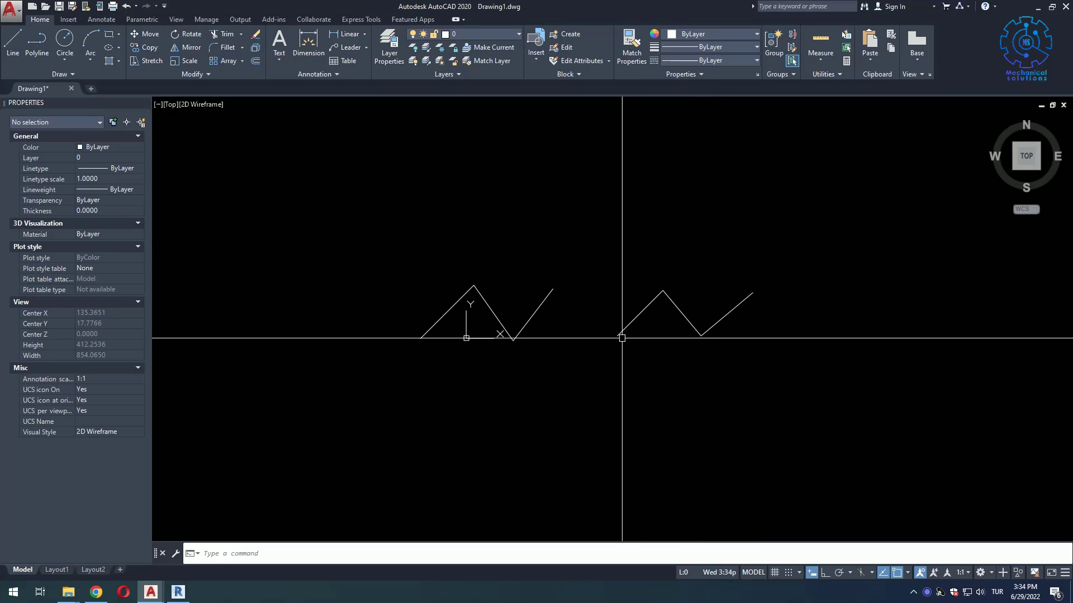
{"action": "left_click", "coordinate": [679, 317]}
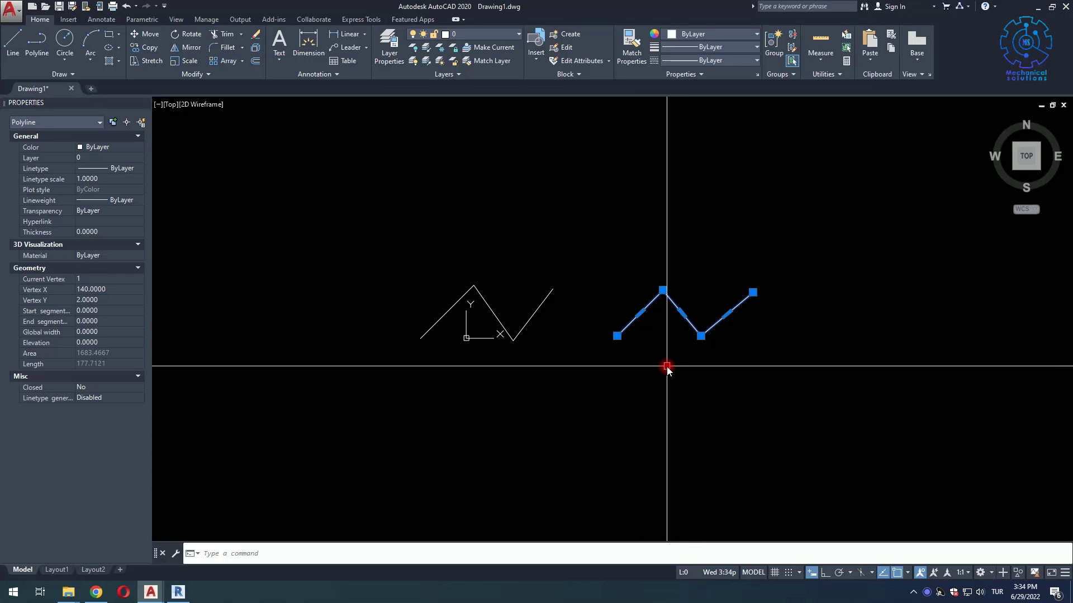
{"action": "type", "text": "X"}
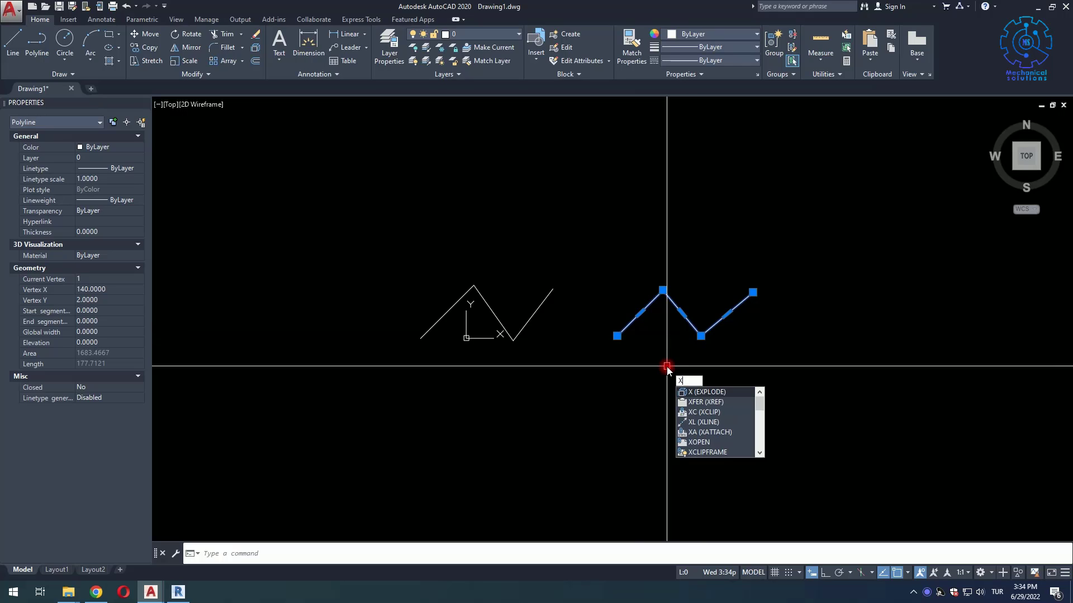
{"action": "left_click", "coordinate": [709, 392]}
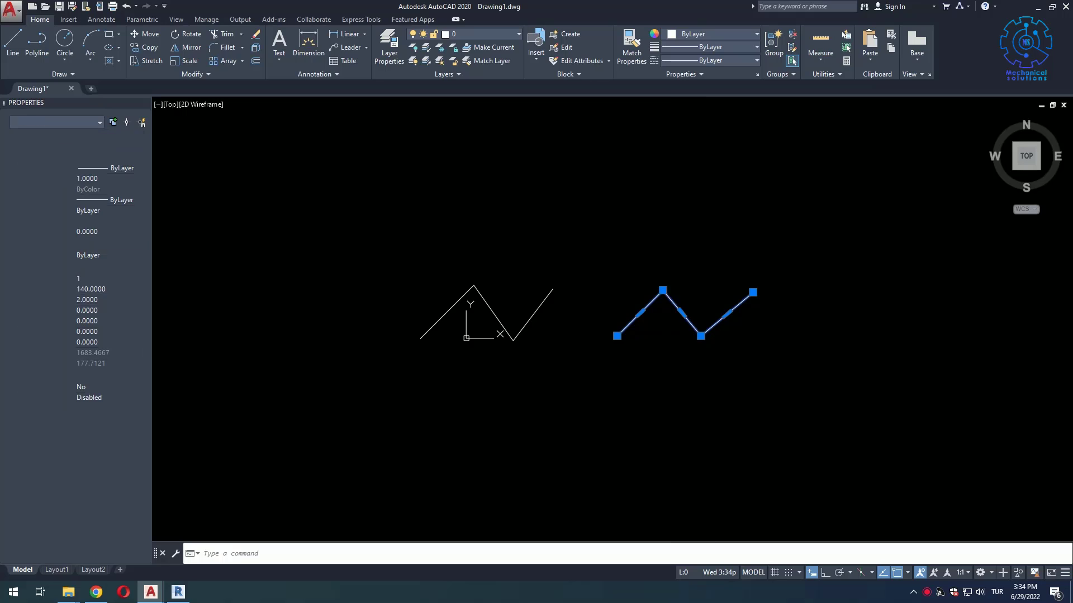
{"action": "left_click", "coordinate": [705, 323]}
{"action": "left_click", "coordinate": [686, 314]}
{"action": "key", "text": "Escape"}
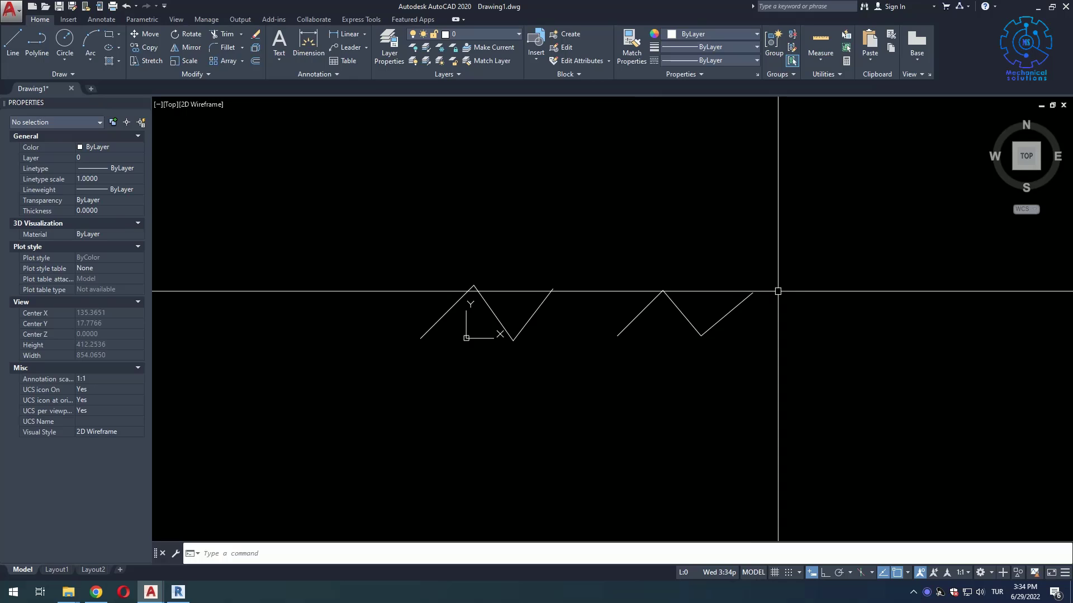
{"action": "left_click", "coordinate": [732, 306]}
{"action": "key", "text": "Escape"}
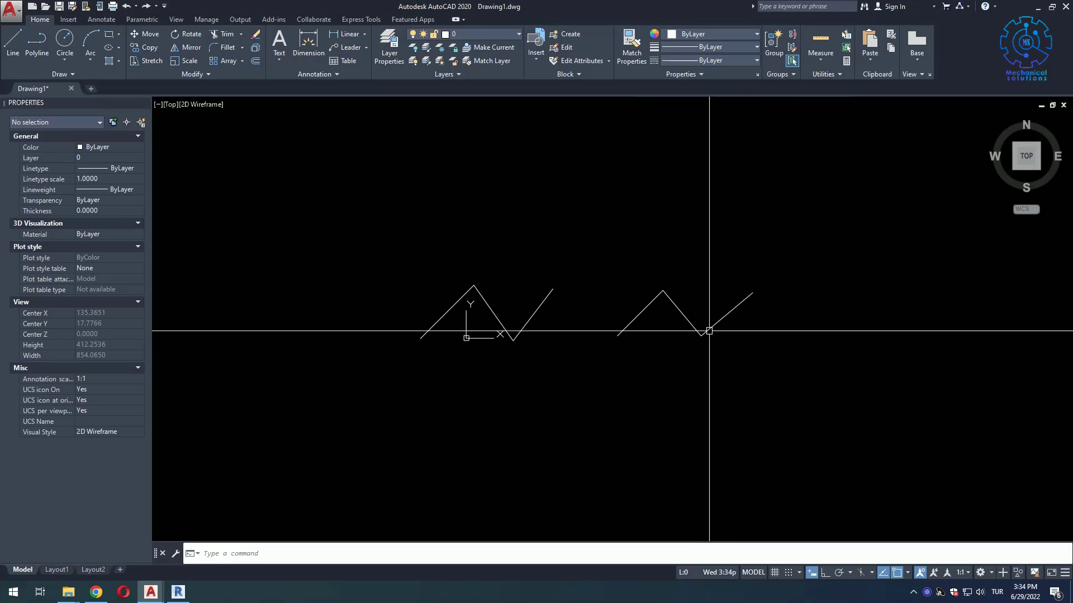
- Select the restored right-hand zigzag polyline as a single object to inspect its properties
{"action": "left_click", "coordinate": [709, 330]}
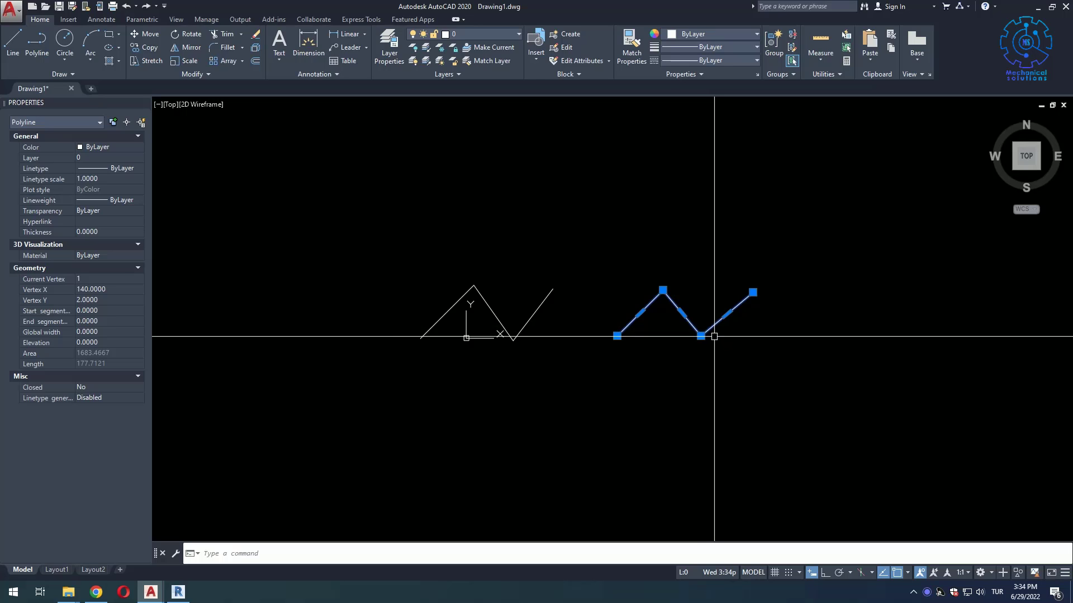
{"action": "middle_click_drag", "start_coordinate": [715, 355], "coordinate": [586, 354]}
{"action": "key", "text": "Escape"}
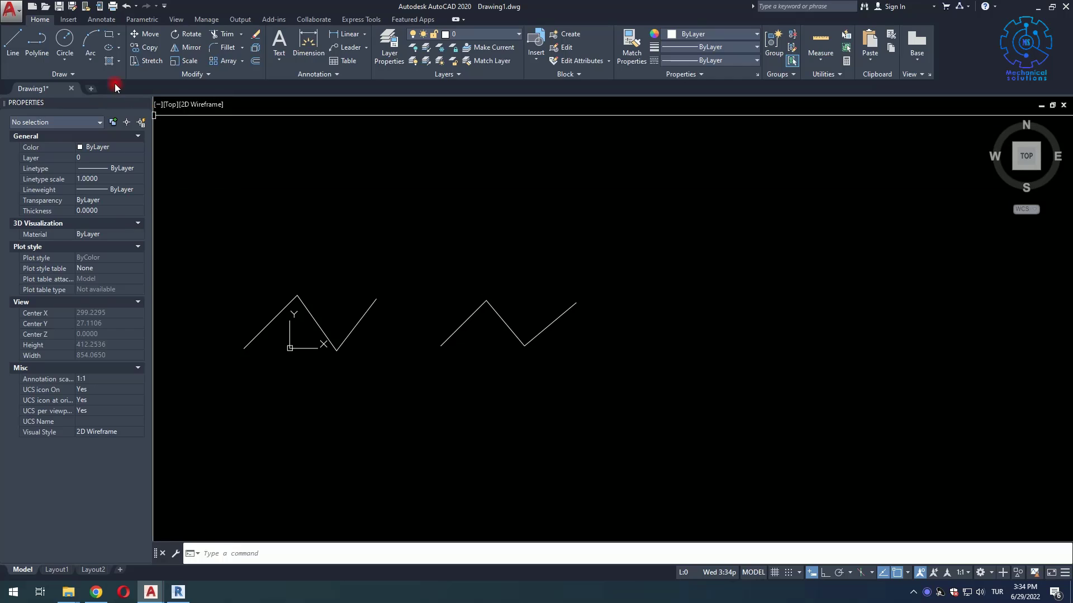
- Draw a circle of radius 40 by center and radius to the right of the polyline, and select it to check its properties
{"action": "left_click", "coordinate": [68, 62]}
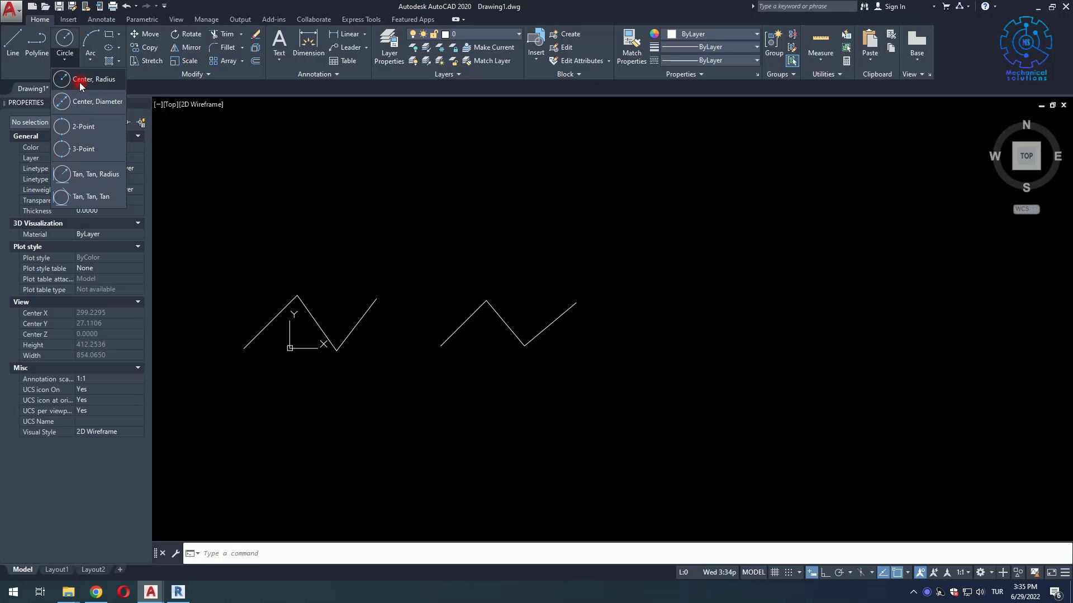
{"action": "left_click", "coordinate": [80, 81]}
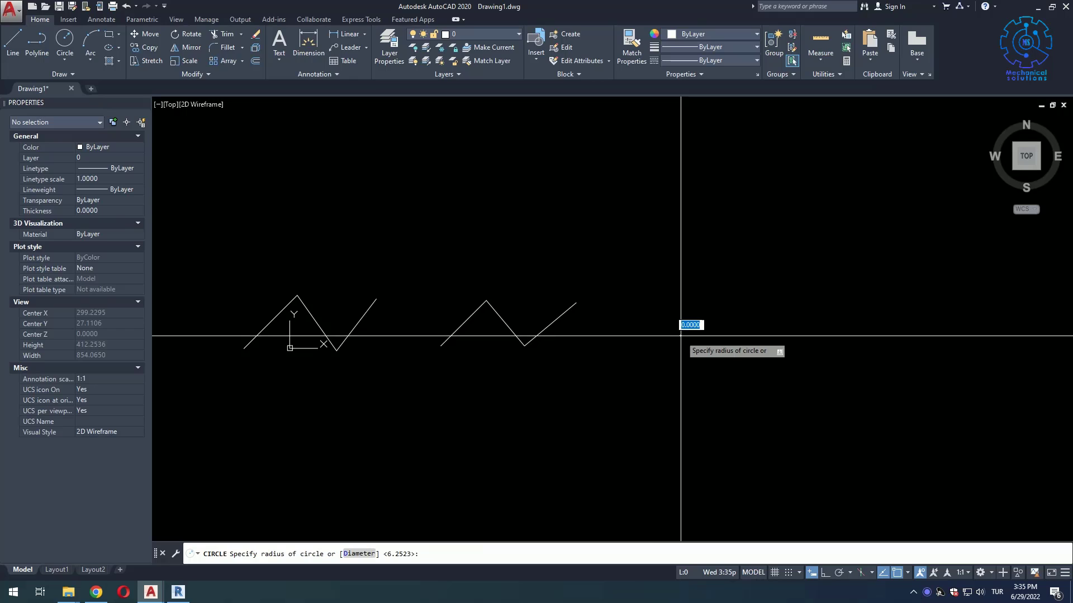
{"action": "left_click", "coordinate": [709, 300]}
{"action": "left_click", "coordinate": [708, 301]}
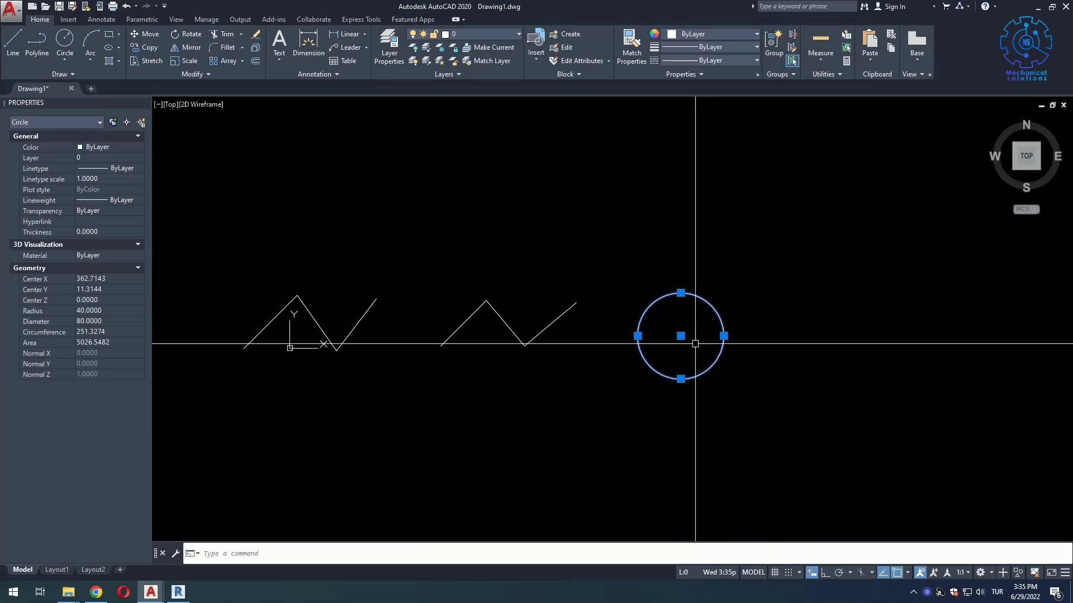
{"action": "key", "text": "Escape"}
{"action": "middle_click_drag", "start_coordinate": [711, 350], "coordinate": [667, 332]}
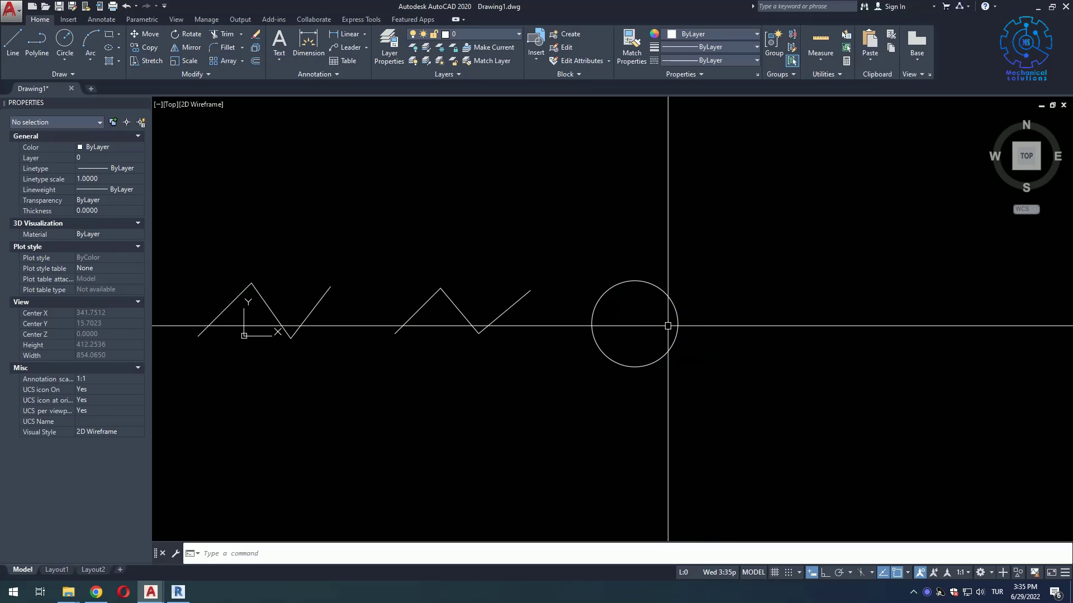
- Draw a circle of diameter 50 by center and diameter to the right of the radius 40 circle
{"action": "left_click", "coordinate": [70, 61]}
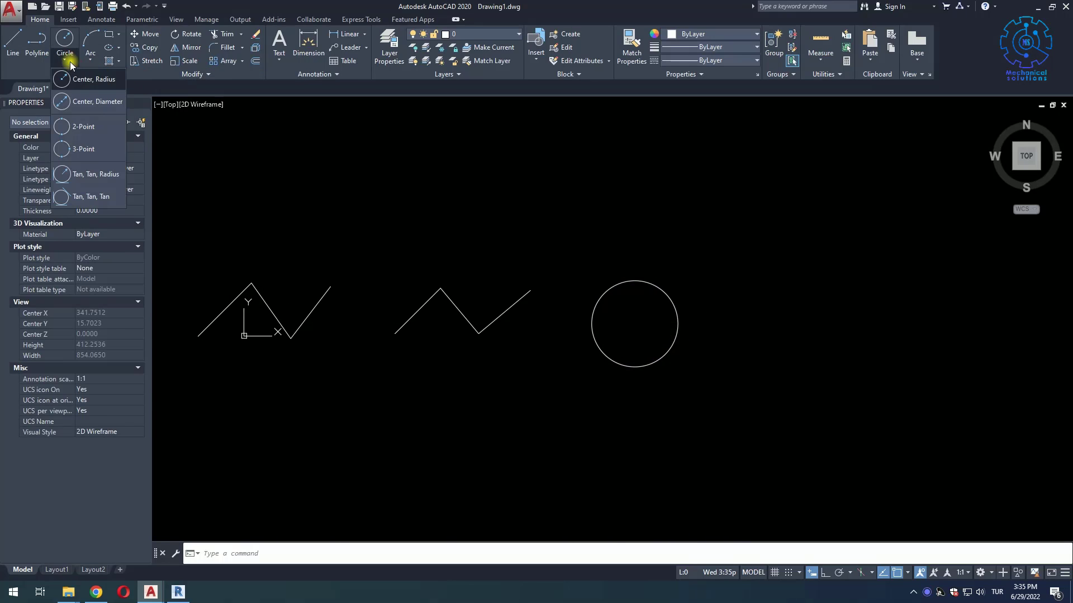
{"action": "left_click", "coordinate": [95, 104]}
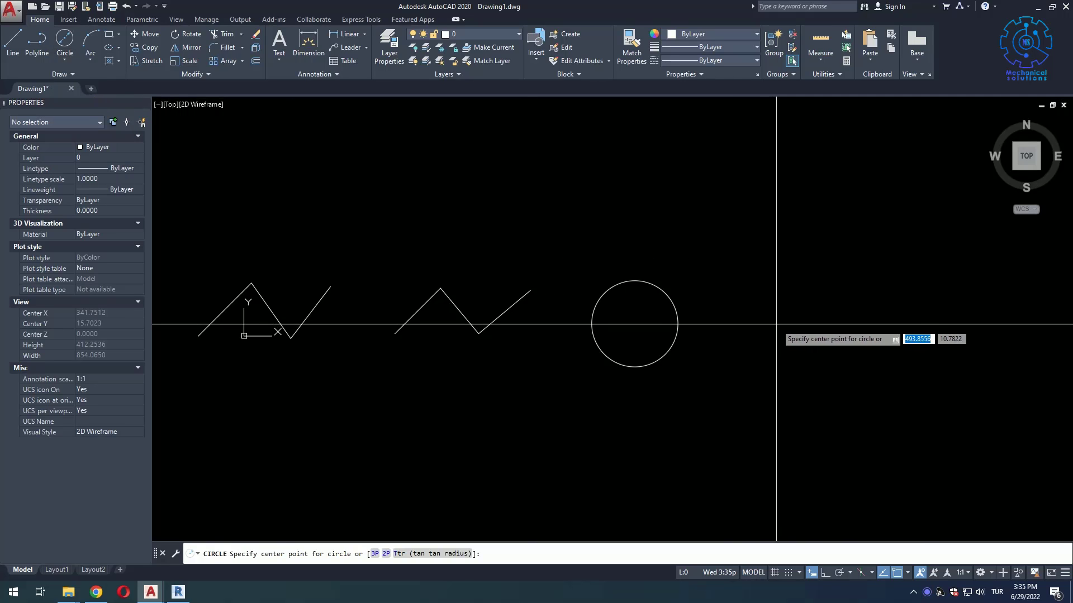
{"action": "left_click", "coordinate": [757, 325]}
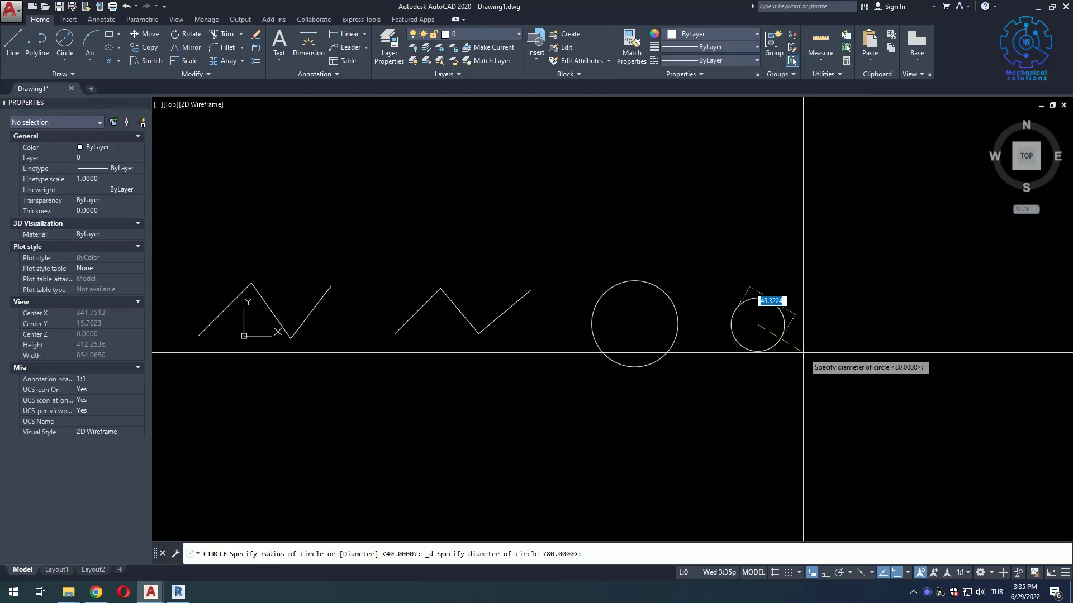
{"action": "type", "text": "50"}
{"action": "key", "text": "Return"}
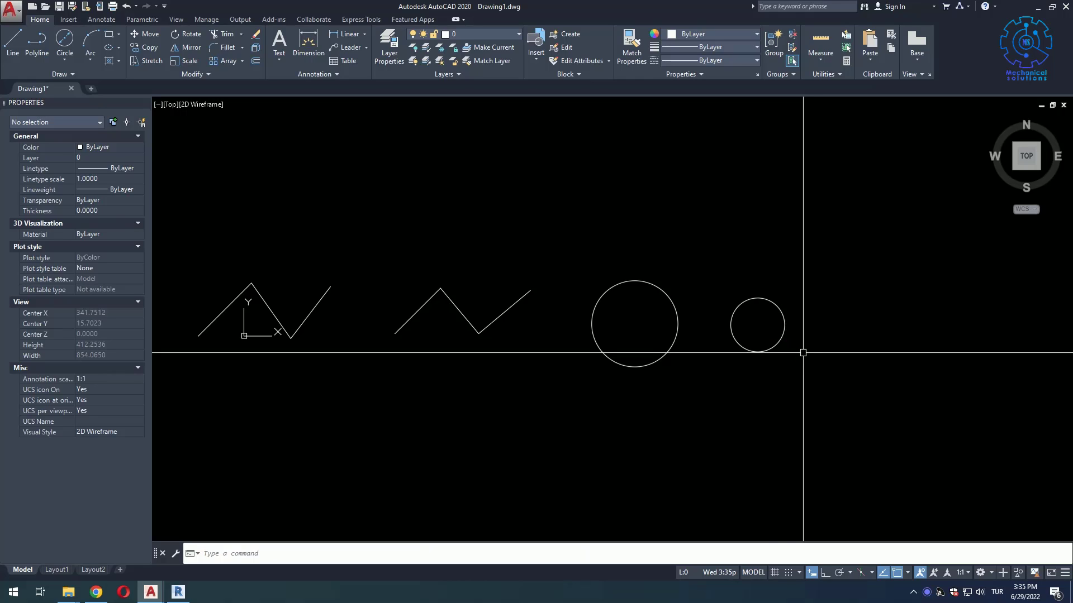
{"action": "middle_click_drag", "start_coordinate": [803, 353], "coordinate": [565, 338]}
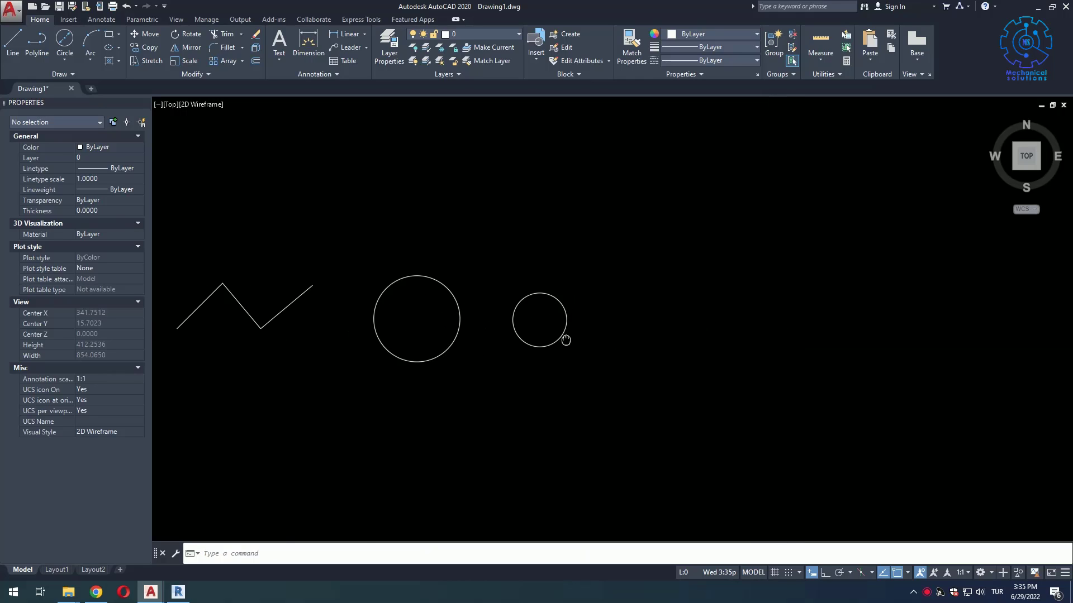
- Draw a freehand 2-Point circle to the right of the 50-diameter circle by picking both ends of its diameter
{"action": "left_click", "coordinate": [64, 59]}
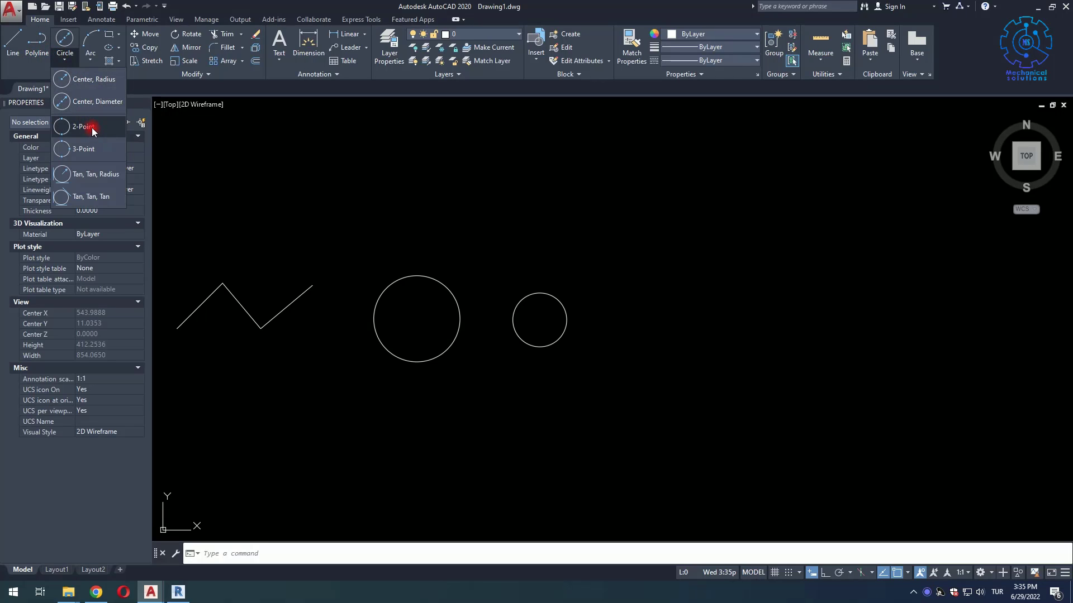
{"action": "left_click", "coordinate": [92, 129]}
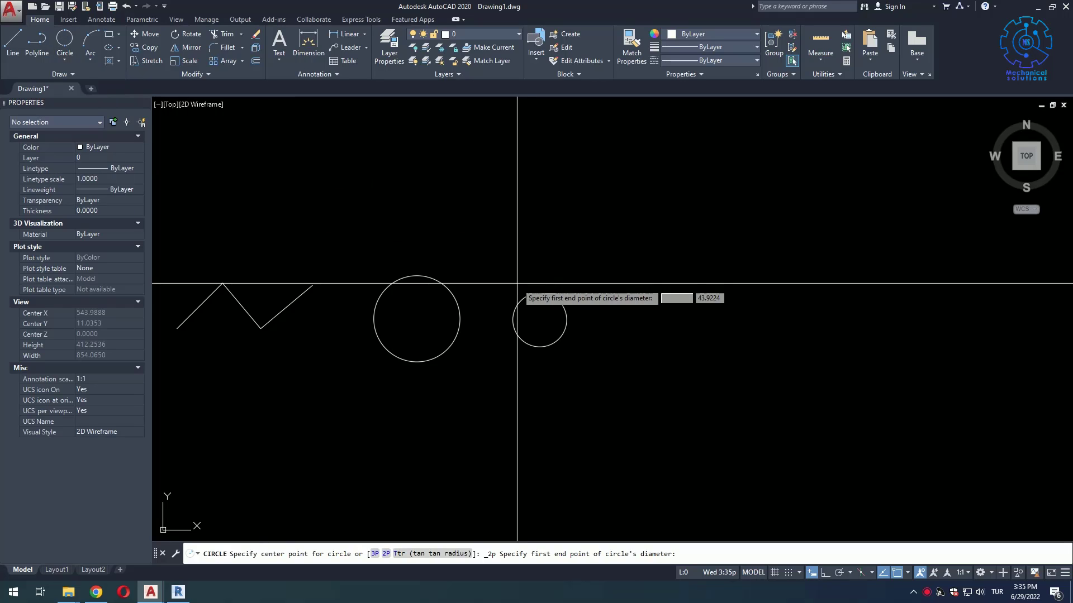
{"action": "left_click", "coordinate": [629, 328]}
{"action": "left_click", "coordinate": [720, 281]}
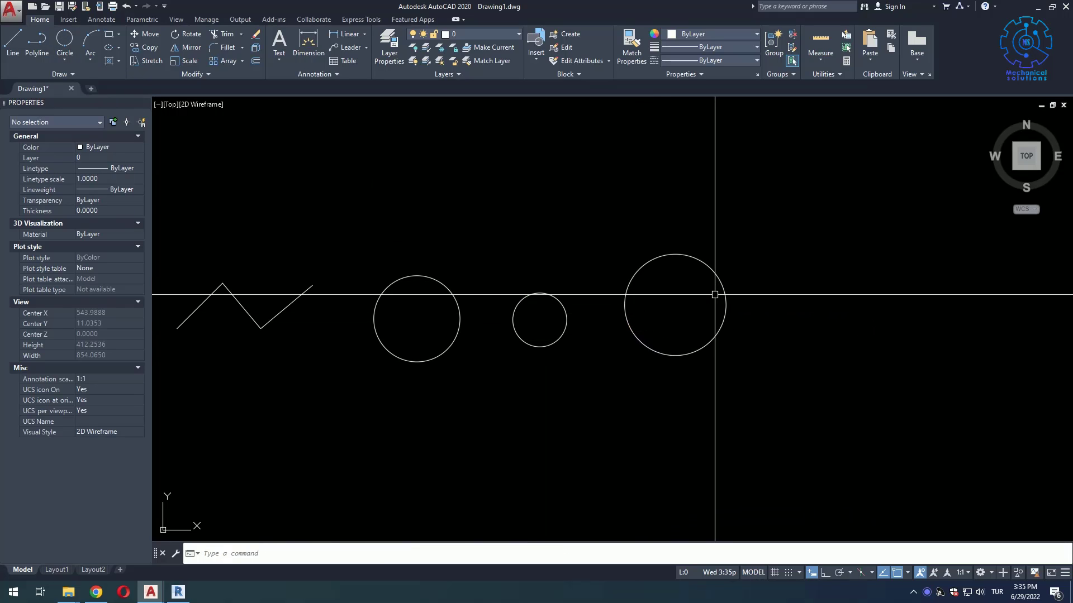
{"action": "middle_click_drag", "start_coordinate": [735, 311], "coordinate": [538, 287]}
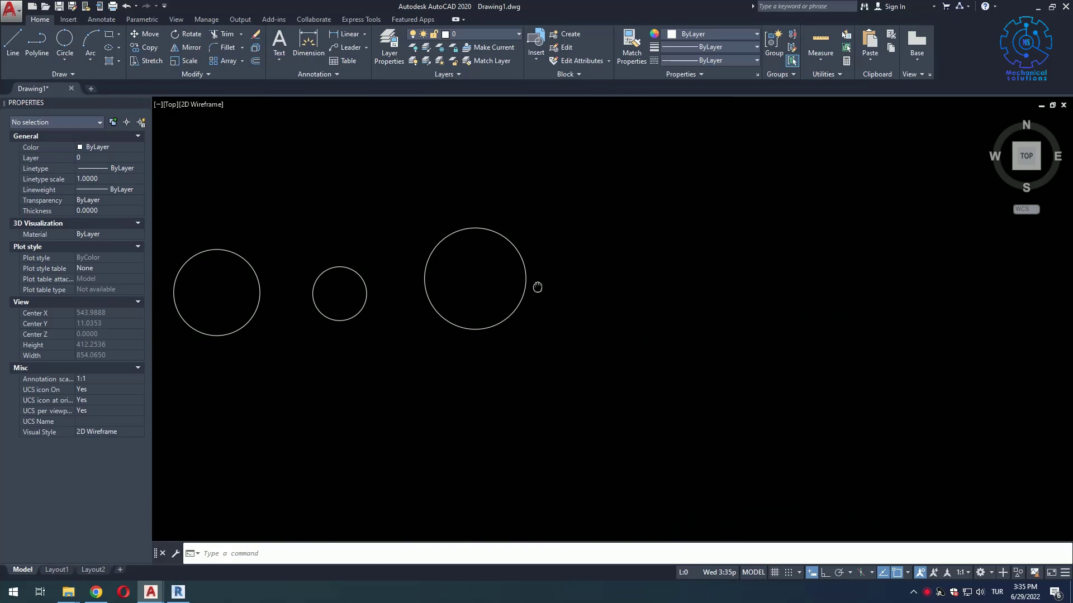
- Draw a freehand 3-Point circle with a radius of about 31 to the right of the two-point circle
{"action": "left_click", "coordinate": [63, 61]}
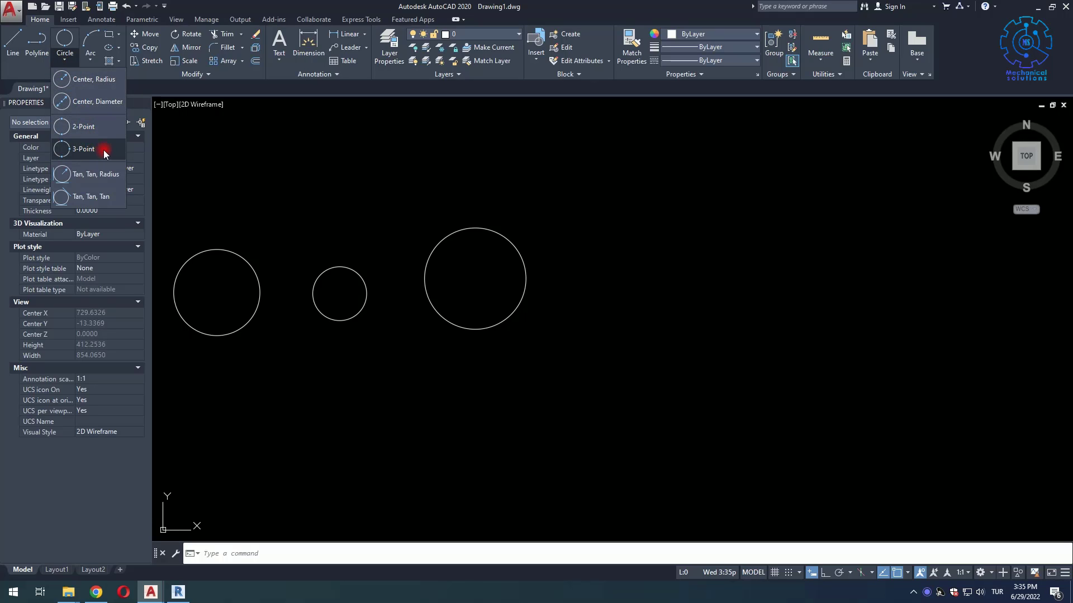
{"action": "left_click", "coordinate": [90, 149]}
{"action": "left_click", "coordinate": [619, 309]}
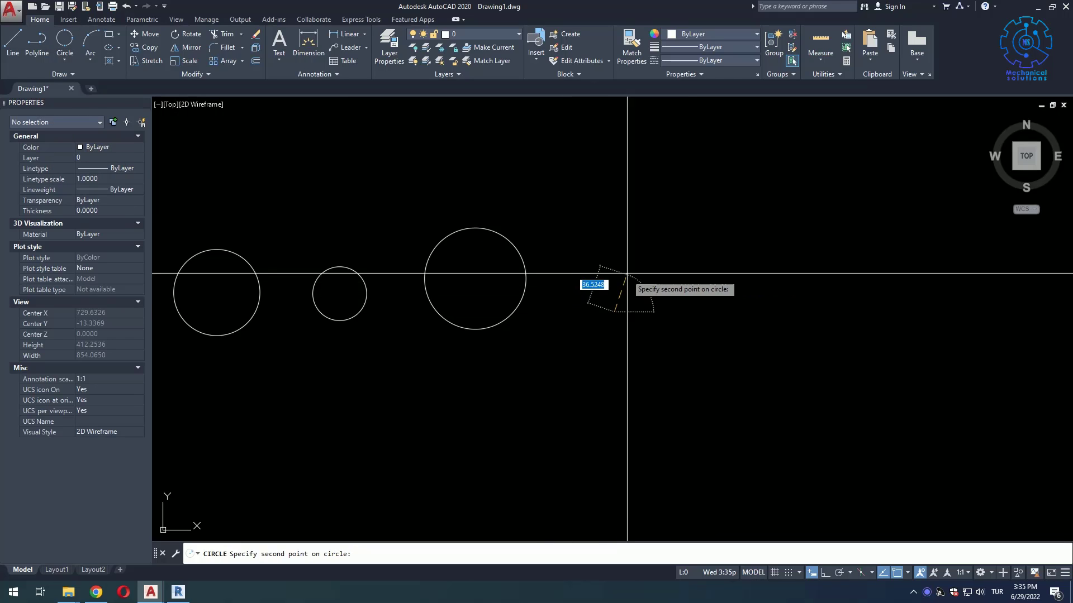
{"action": "left_click", "coordinate": [637, 261]}
{"action": "left_click", "coordinate": [673, 291]}
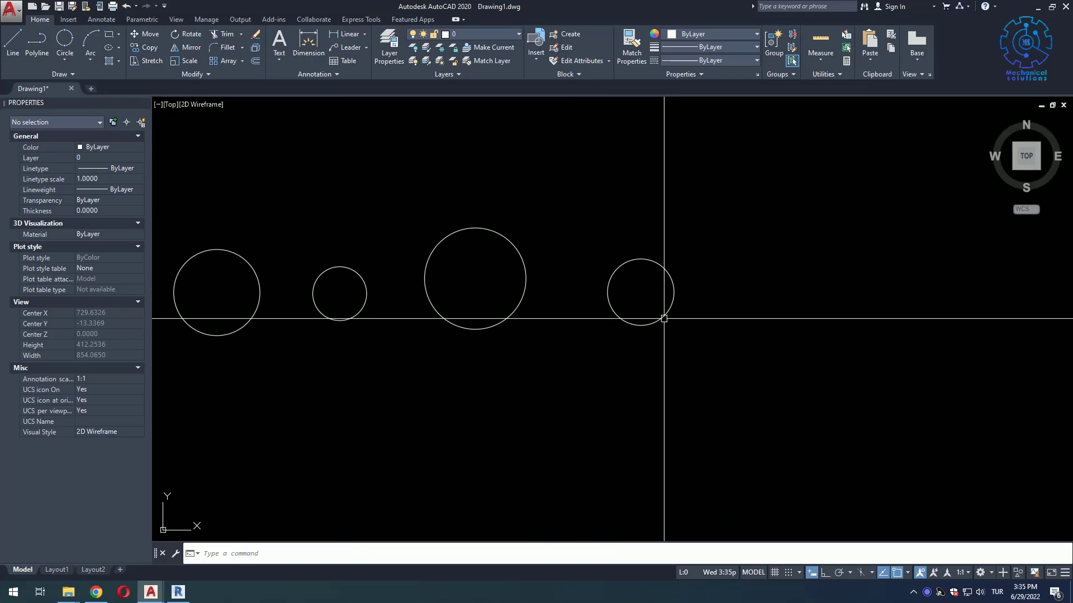
{"action": "middle_click_drag", "start_coordinate": [525, 199], "coordinate": [371, 203]}
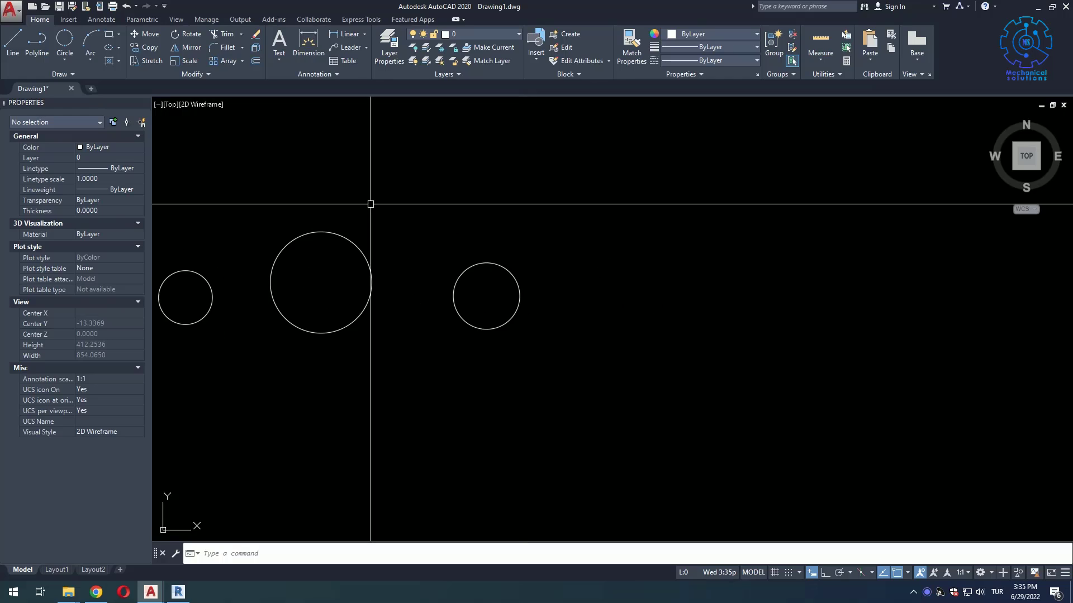
- Draw two lines sharing an endpoint right of the three-point circle, one horizontal to the right and one slanting up to the left
{"action": "left_click", "coordinate": [64, 59]}
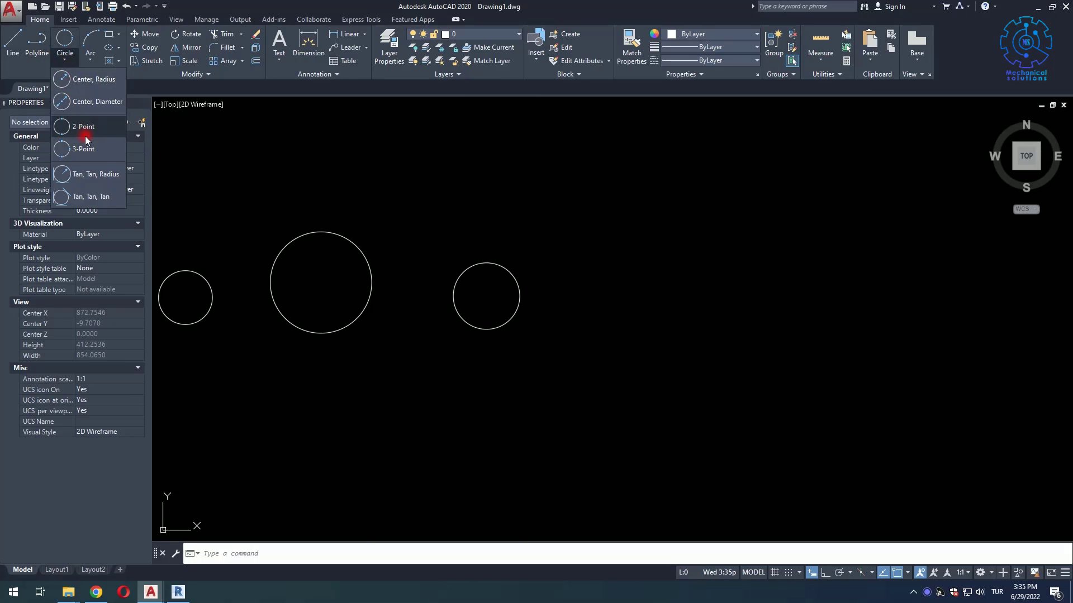
{"action": "left_click", "coordinate": [91, 178]}
{"action": "type", "text": "L"}
{"action": "key", "text": "Return"}
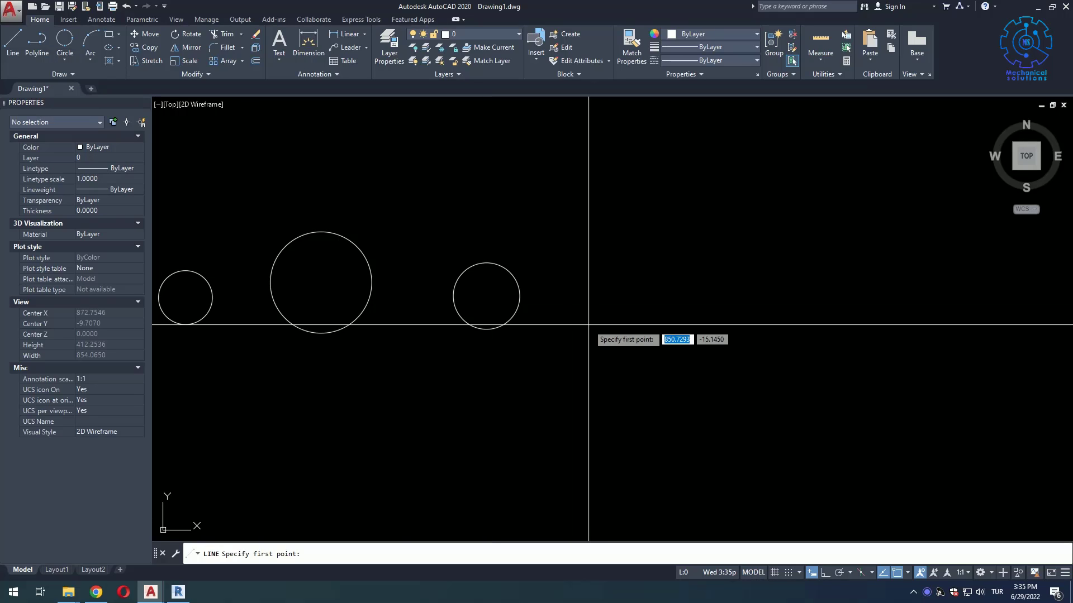
{"action": "left_click", "coordinate": [589, 325]}
{"action": "left_click", "coordinate": [666, 321]}
{"action": "key", "text": "Return"}
{"action": "type", "text": "L"}
{"action": "key", "text": "Return"}
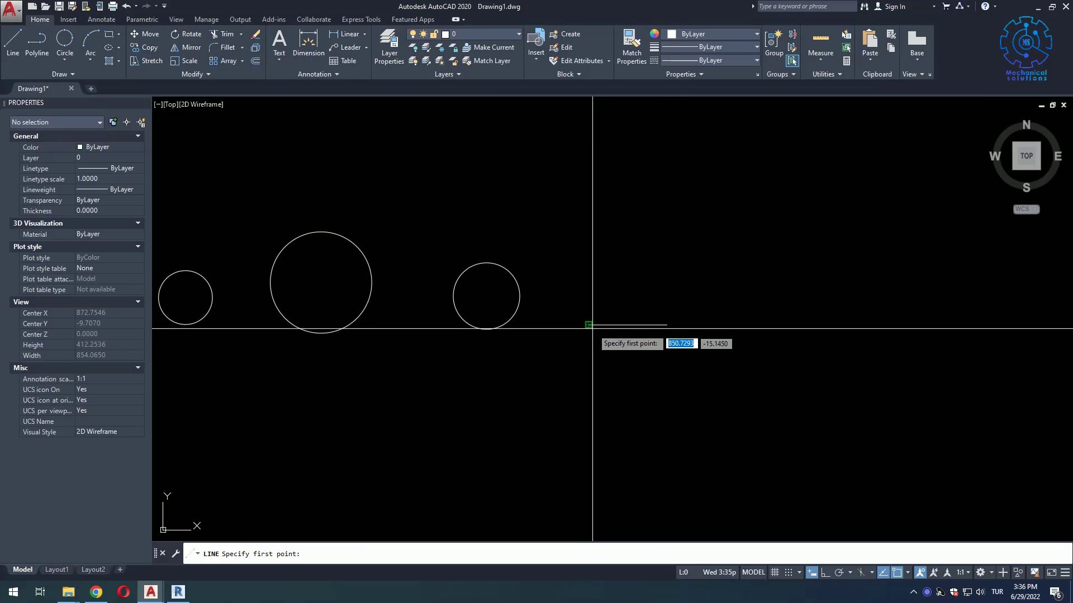
{"action": "left_click", "coordinate": [589, 325]}
{"action": "left_click", "coordinate": [567, 259]}
{"action": "key", "text": "Return"}
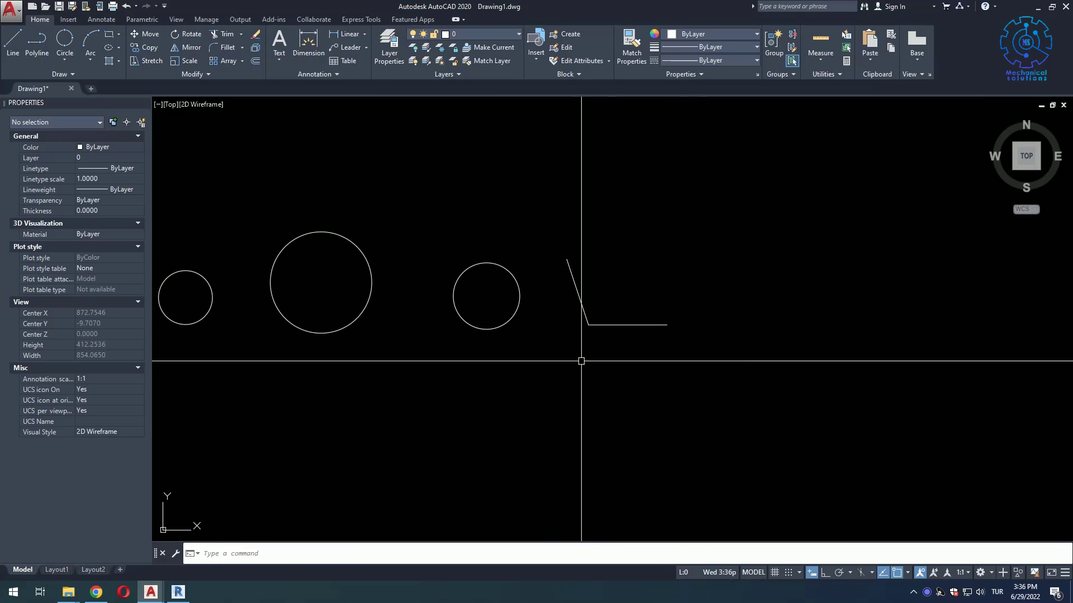
- Draw a Tan, Tan, Radius circle of radius 40 tangent to the slanted and horizontal lines, and check its properties
{"action": "left_click", "coordinate": [69, 59]}
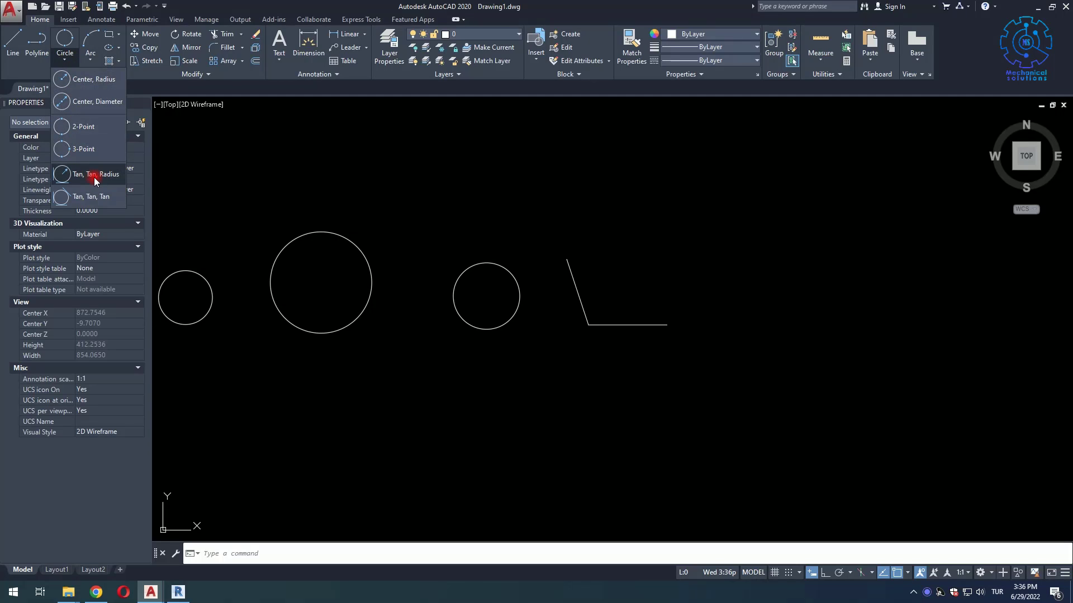
{"action": "left_click", "coordinate": [94, 176]}
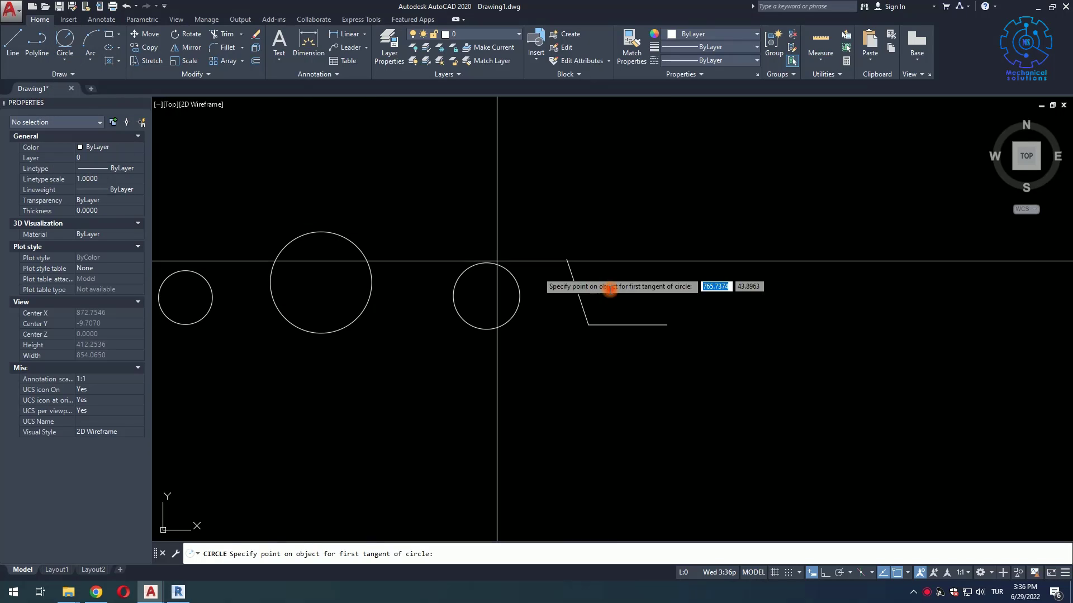
{"action": "left_click", "coordinate": [576, 295]}
{"action": "left_click", "coordinate": [628, 324]}
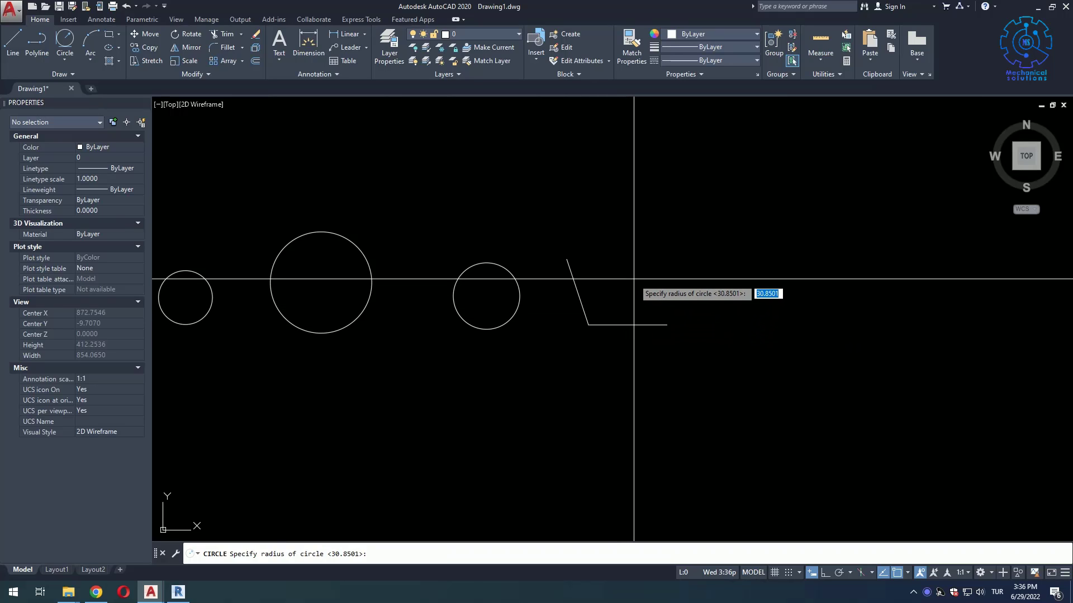
{"action": "type", "text": "40"}
{"action": "key", "text": "Return"}
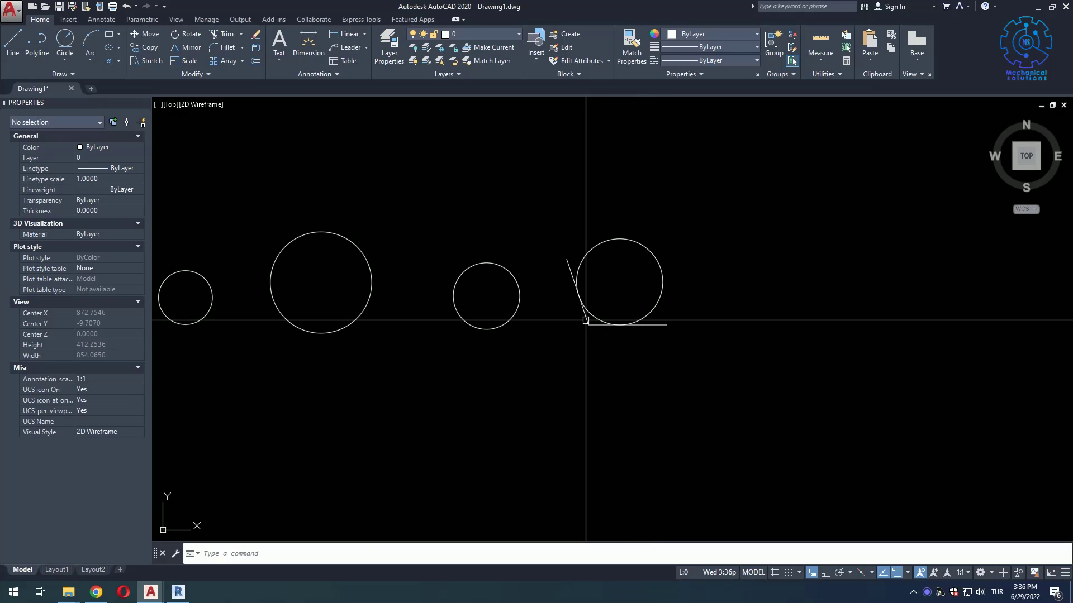
{"action": "left_click", "coordinate": [660, 287]}
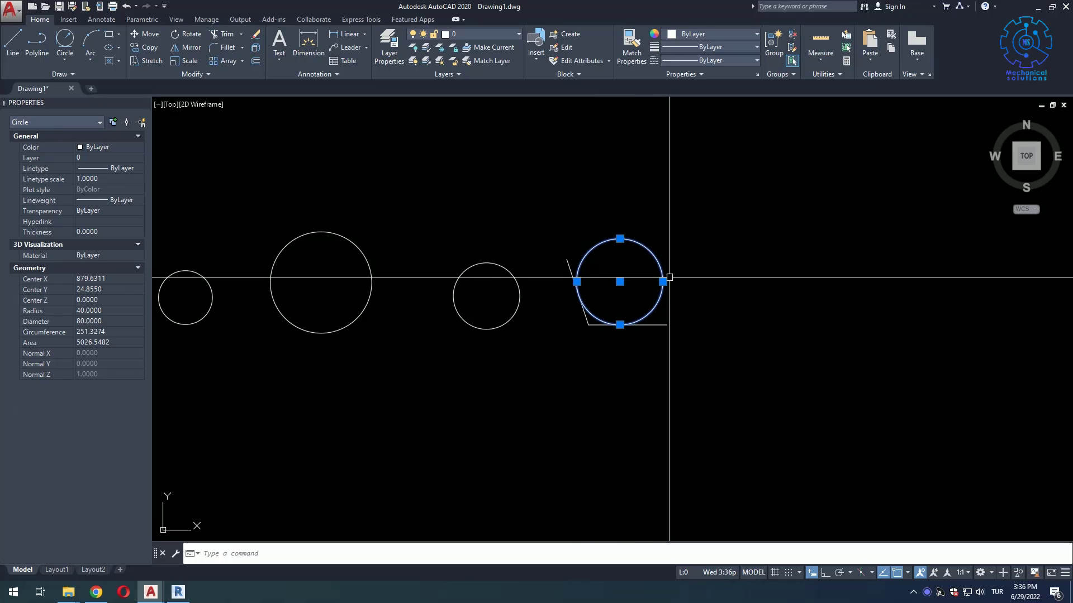
{"action": "key", "text": "Escape"}
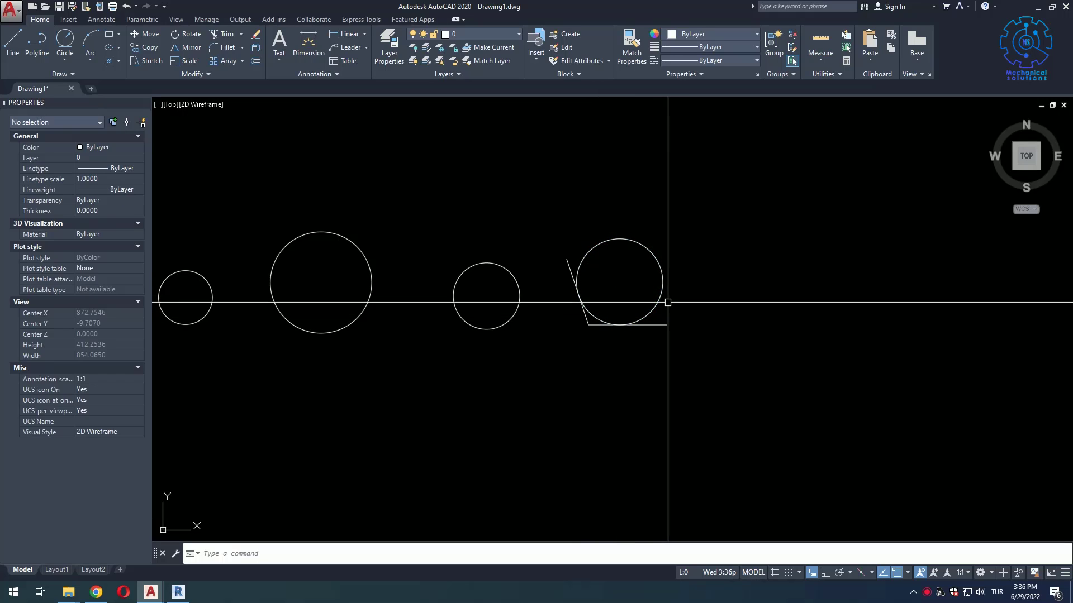
{"action": "left_click", "coordinate": [64, 59]}
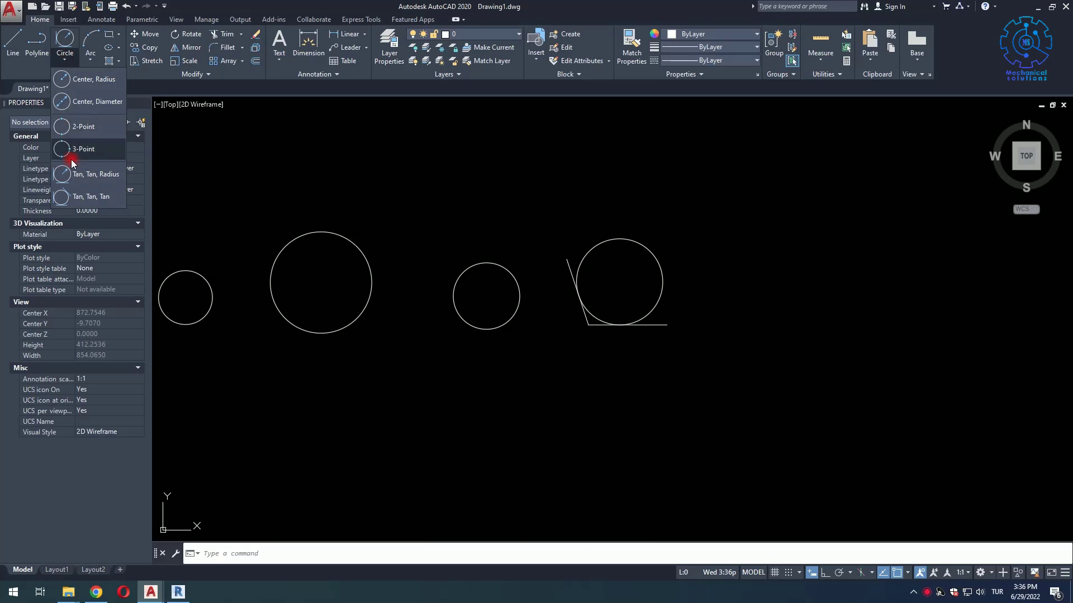
{"action": "left_click", "coordinate": [90, 201]}
{"action": "key", "text": "Escape"}
- Draw three connected freehand lines right of the tangent circle, forming an open quadrilateral with its gap facing left
{"action": "middle_click_drag", "start_coordinate": [743, 360], "coordinate": [670, 366]}
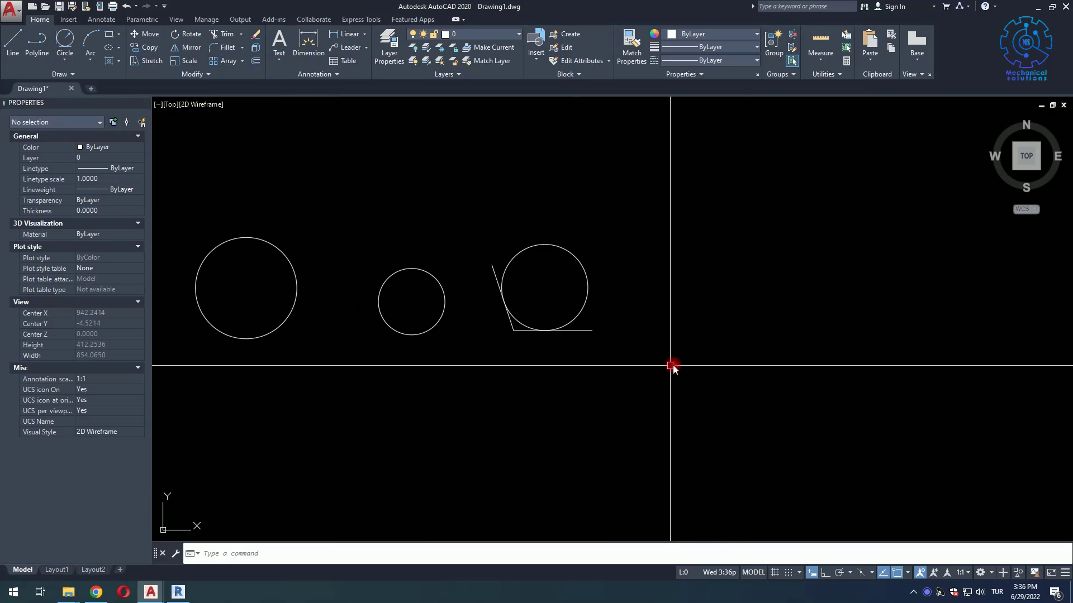
{"action": "type", "text": "l"}
{"action": "key", "text": "Return"}
{"action": "left_click", "coordinate": [676, 335]}
{"action": "left_click", "coordinate": [828, 339]}
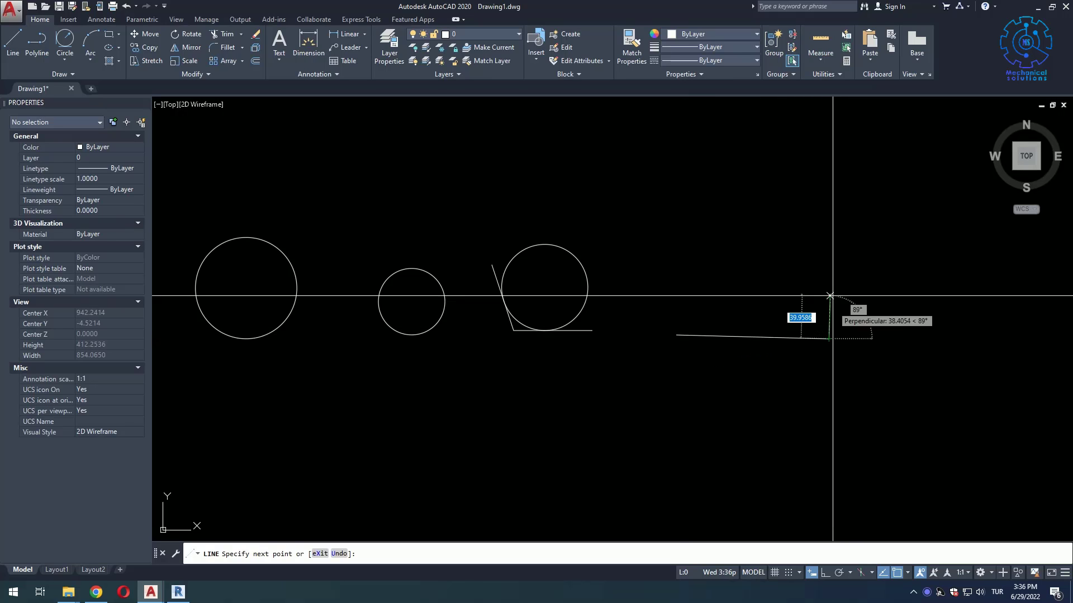
{"action": "left_click", "coordinate": [877, 213]}
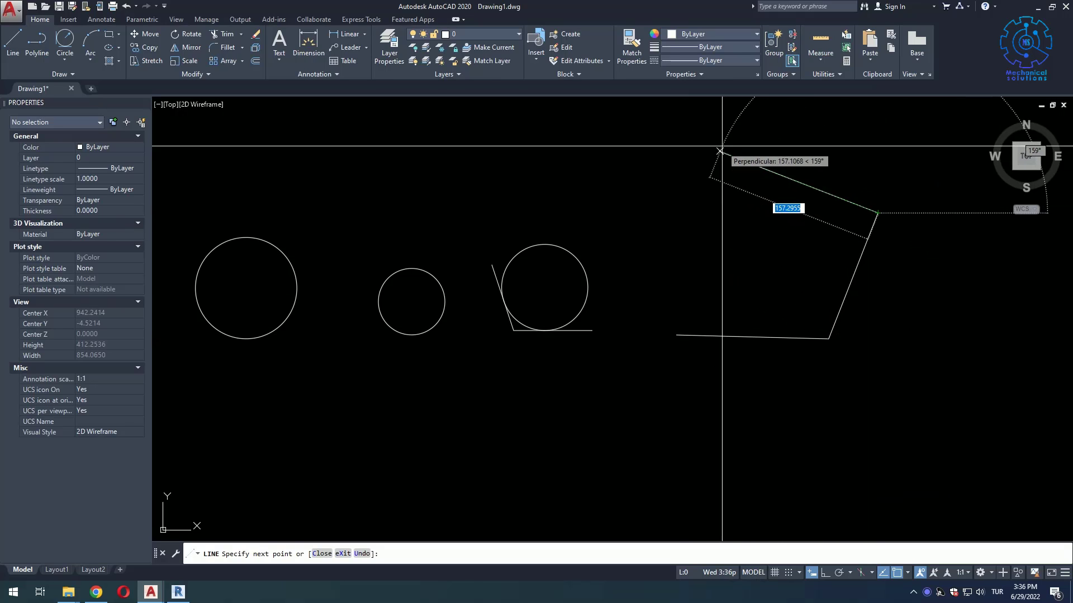
{"action": "left_click", "coordinate": [706, 244]}
{"action": "key", "text": "Return"}
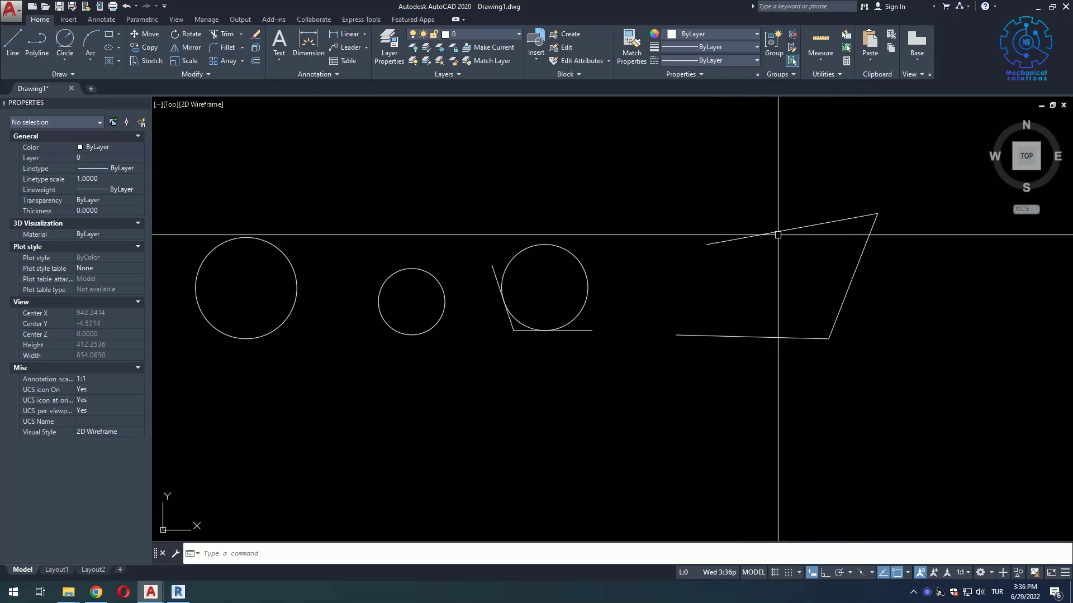
- Draw a Tan, Tan, Tan circle tangent to the upper, right and lower lines of the open quadrilateral
{"action": "left_click", "coordinate": [62, 67]}
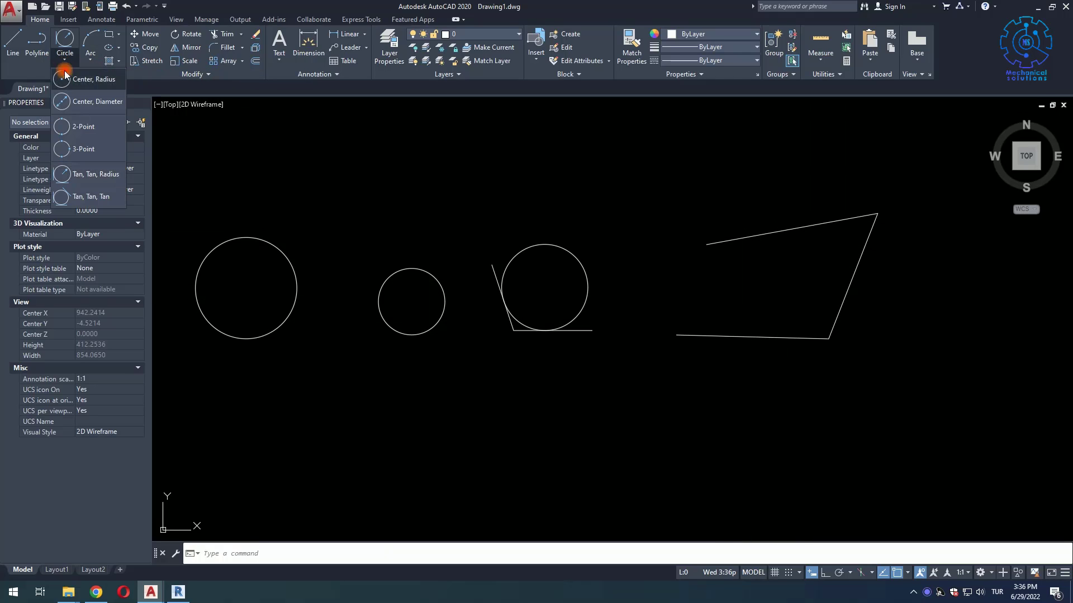
{"action": "left_click", "coordinate": [85, 200]}
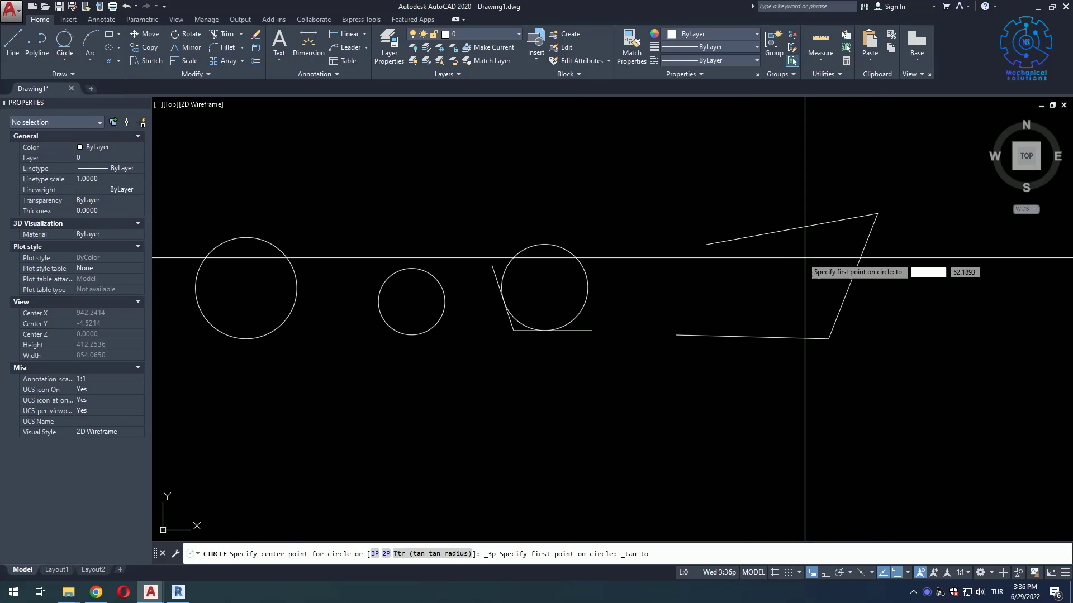
{"action": "left_click", "coordinate": [758, 234]}
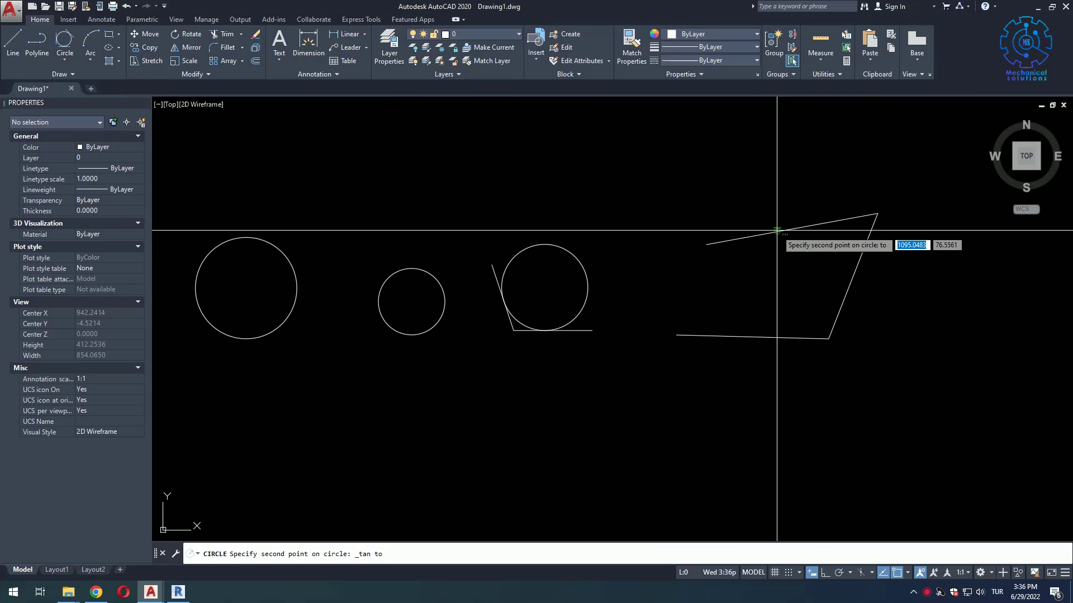
{"action": "left_click", "coordinate": [850, 288]}
{"action": "left_click", "coordinate": [763, 336]}
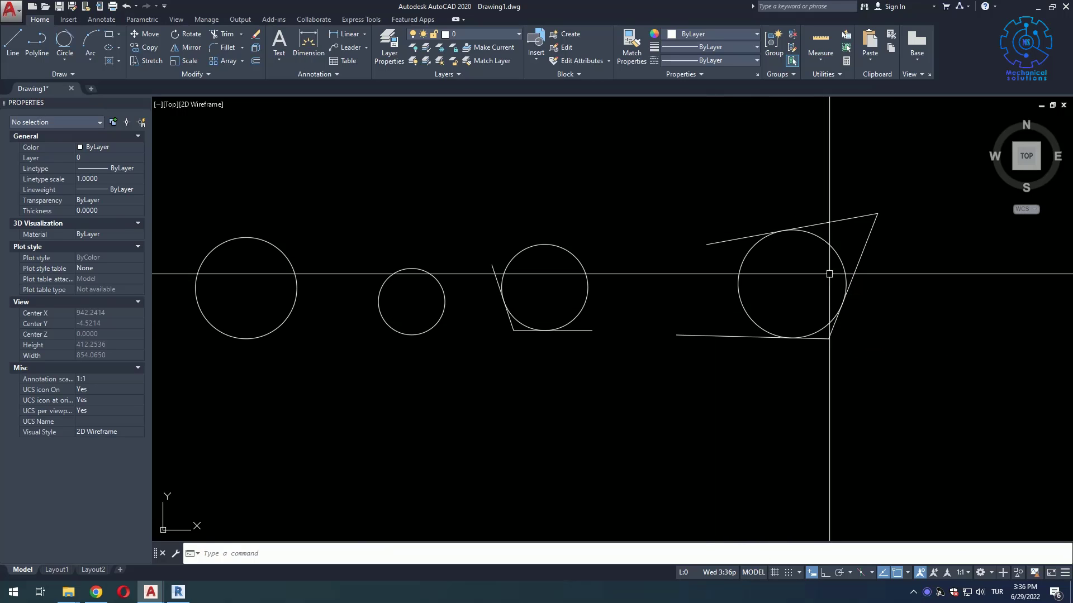
- Delete all the lines, zigzags and circles from the drawing
{"action": "scroll", "coordinate": [790, 335], "scroll_direction": "down", "scroll_amount": 7}
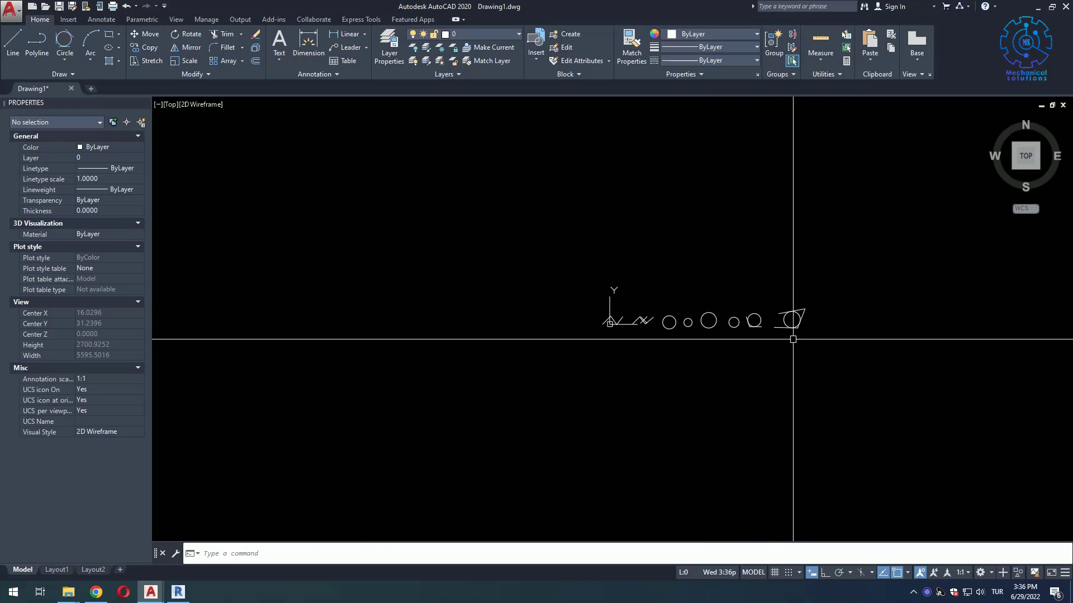
{"action": "scroll", "coordinate": [790, 338], "scroll_direction": "up", "scroll_amount": 4}
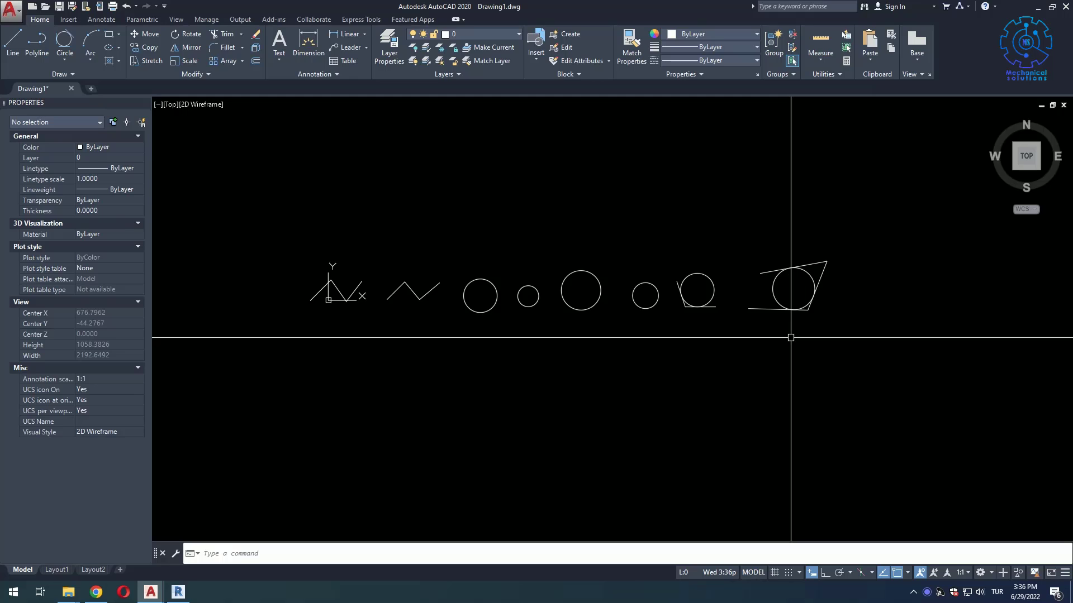
{"action": "left_click", "coordinate": [850, 222]}
{"action": "left_click", "coordinate": [239, 352]}
{"action": "key", "text": "Delete"}
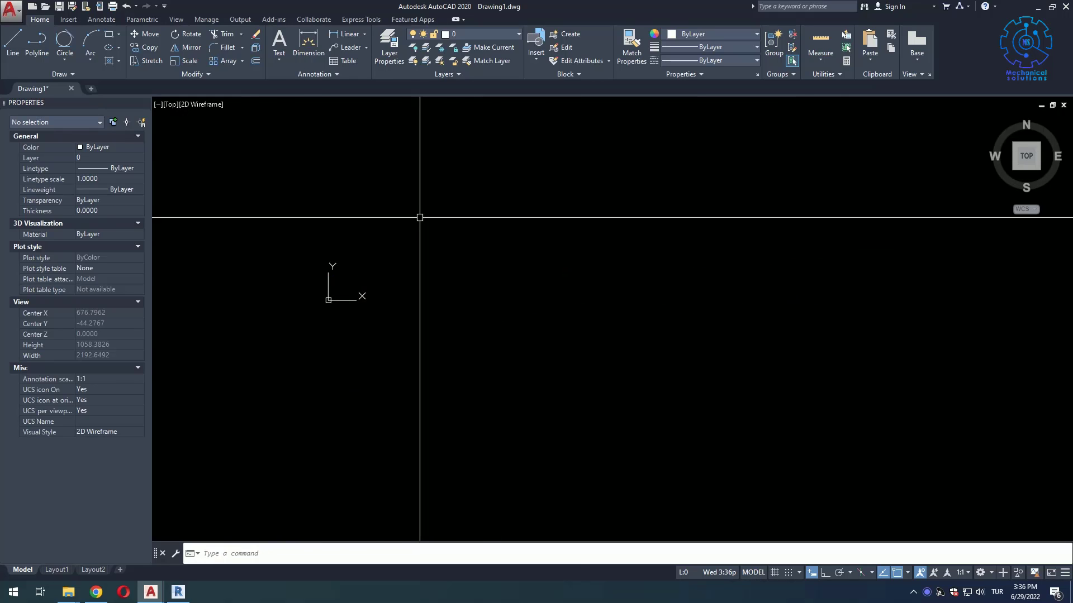
- Draw a freehand 3-Point arc with a radius of about 106 just left of the origin, and check its properties
{"action": "left_click", "coordinate": [87, 62]}
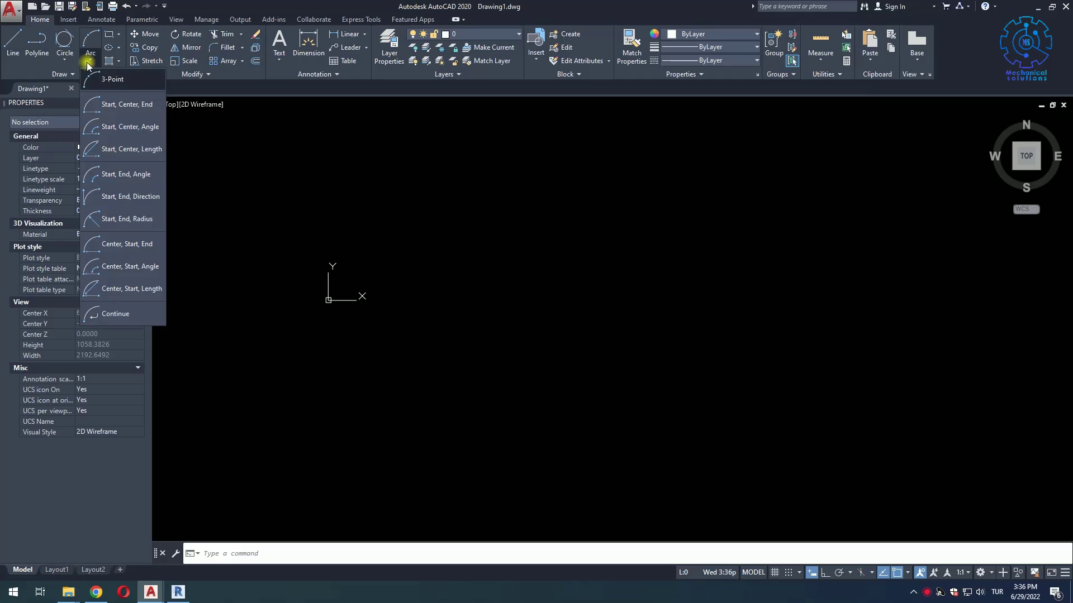
{"action": "left_click", "coordinate": [111, 81]}
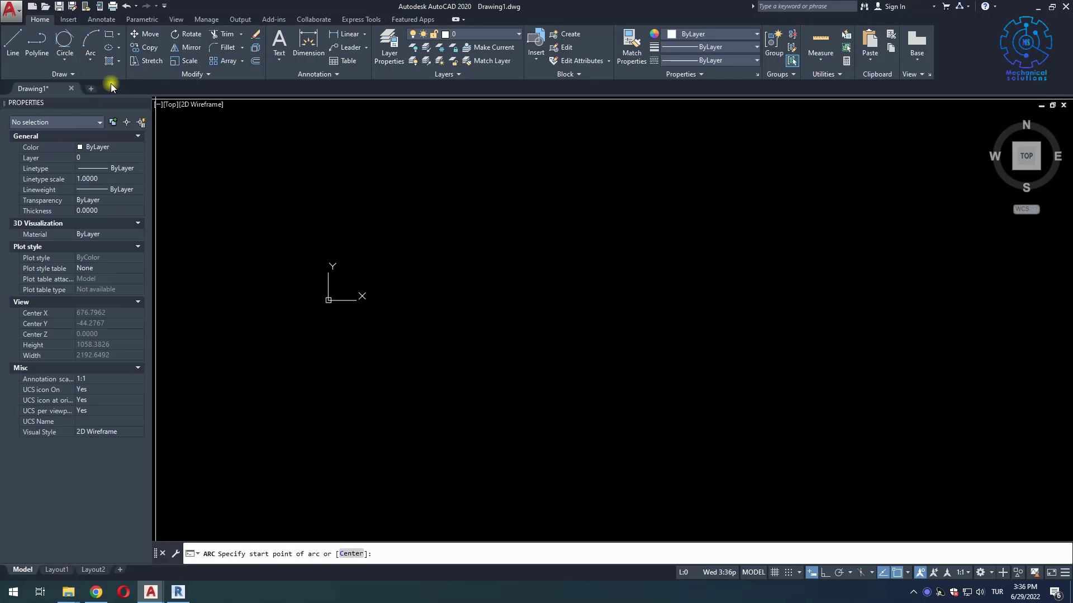
{"action": "left_click", "coordinate": [267, 324]}
{"action": "left_click", "coordinate": [290, 304]}
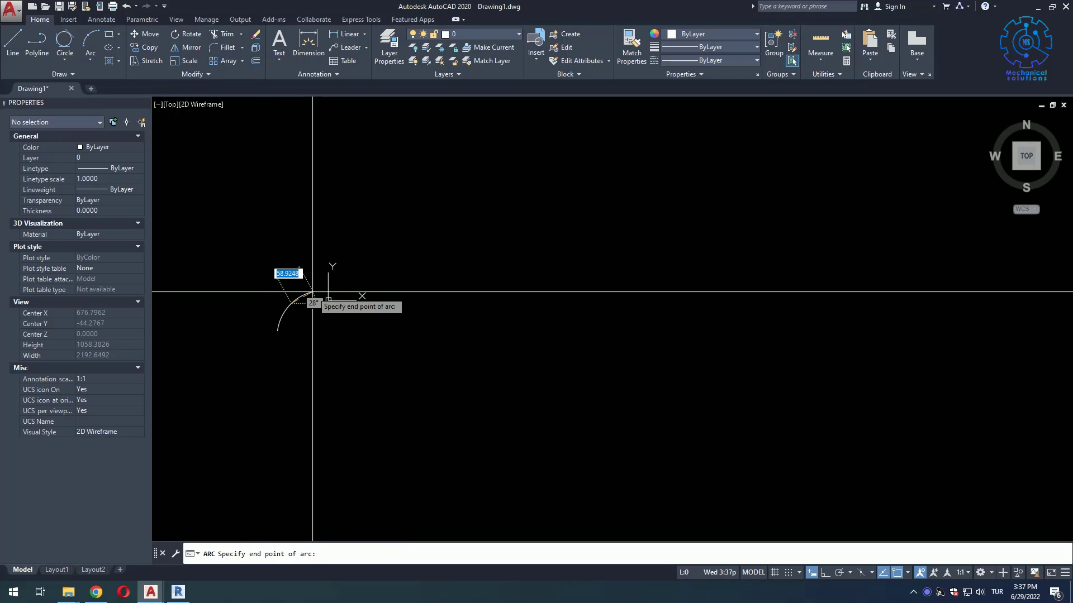
{"action": "left_click", "coordinate": [317, 292]}
{"action": "left_click", "coordinate": [293, 303]}
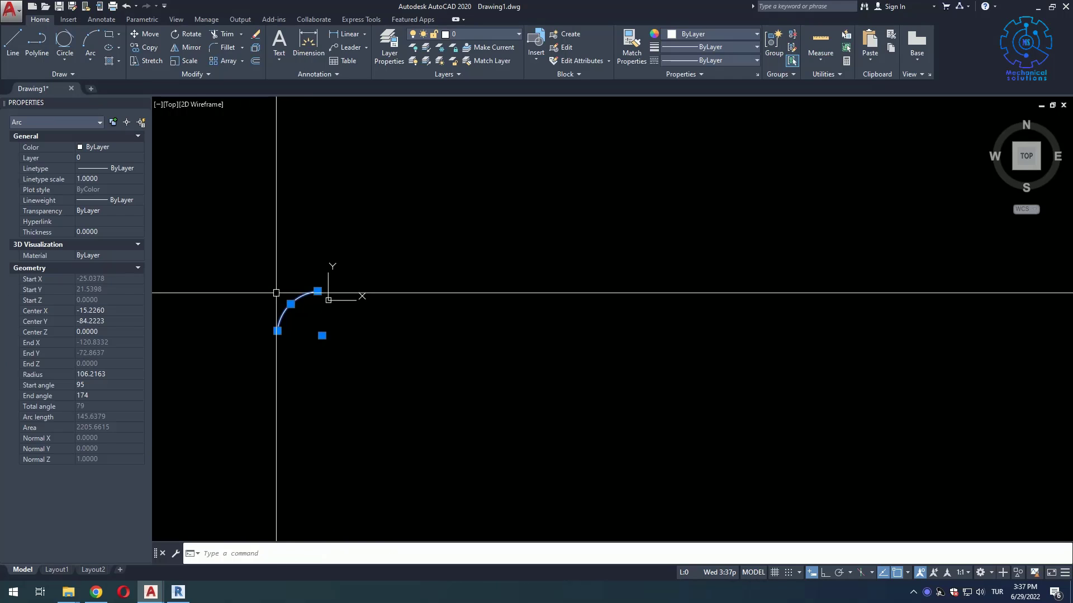
{"action": "key", "text": "Escape"}
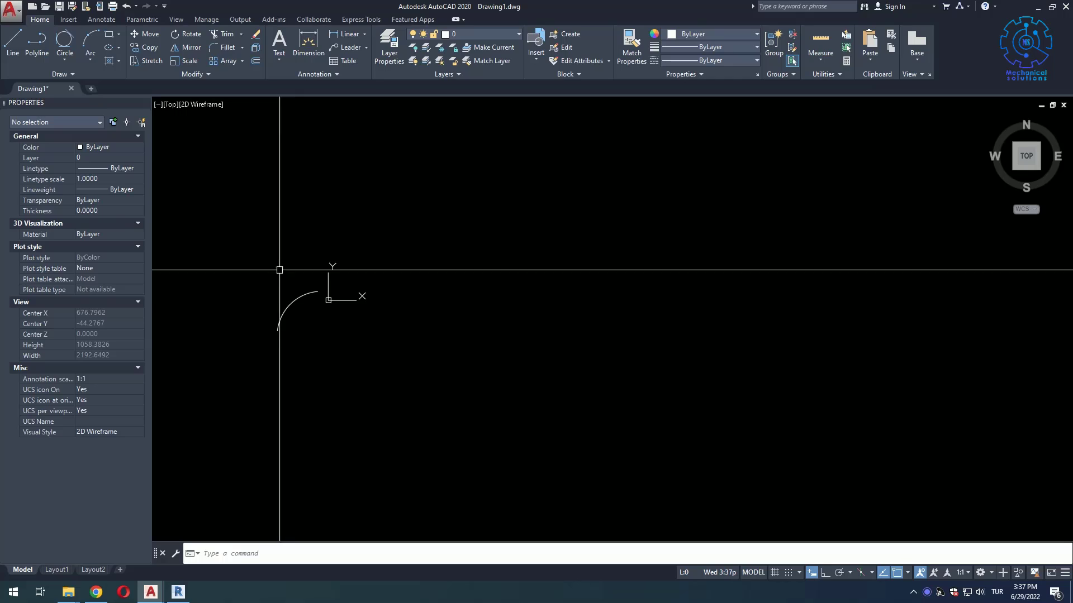
- Draw a short Start, Center, End arc with a radius of about 102 to the lower right of the 3-Point arc
{"action": "left_click", "coordinate": [94, 61]}
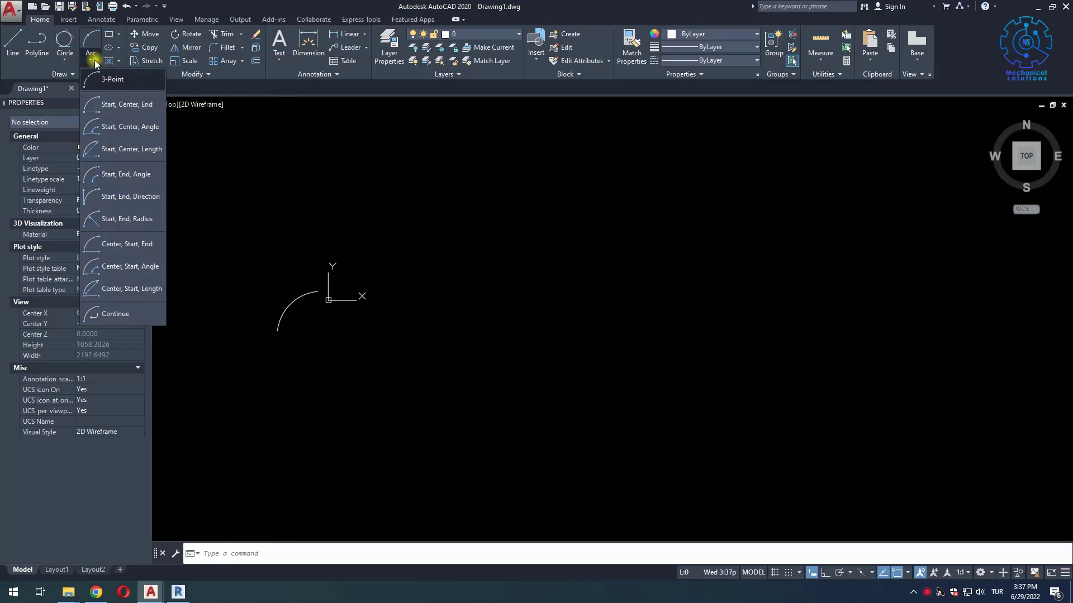
{"action": "left_click", "coordinate": [119, 108]}
{"action": "left_click", "coordinate": [351, 329]}
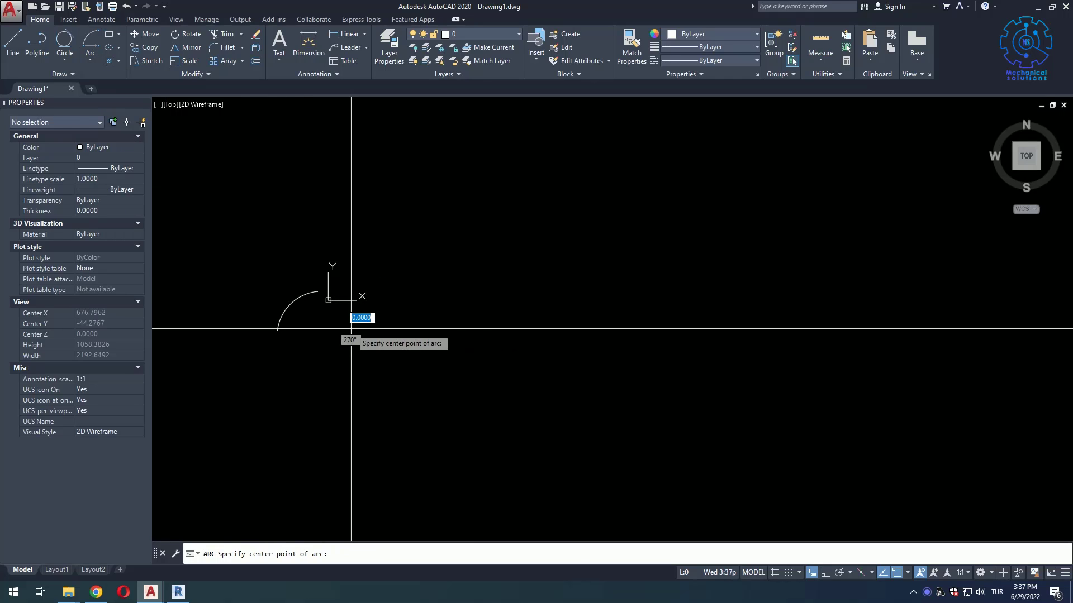
{"action": "left_click", "coordinate": [393, 338]}
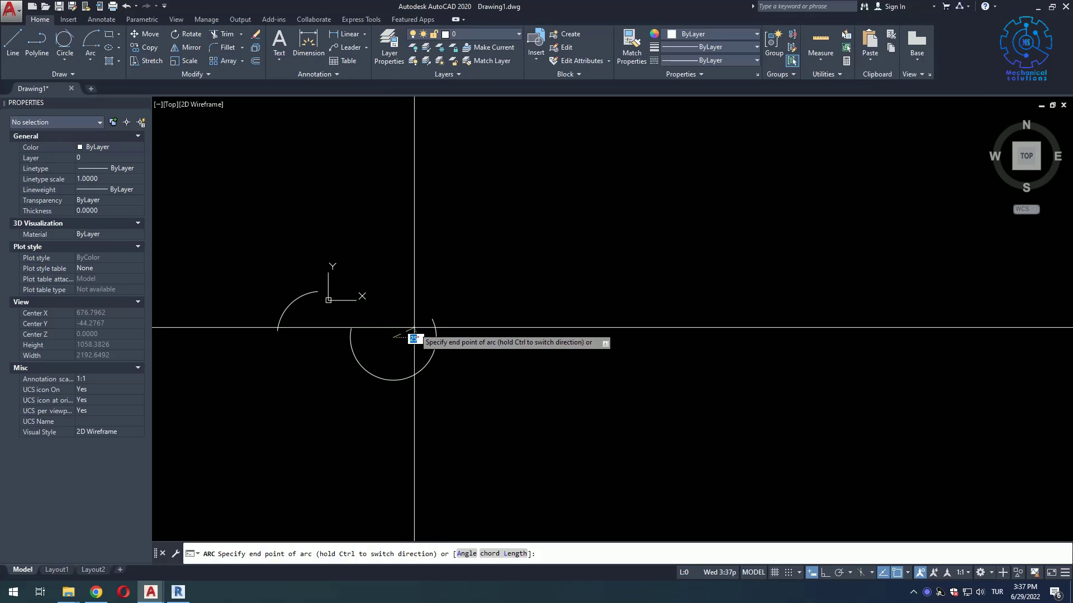
{"action": "left_click", "coordinate": [371, 352]}
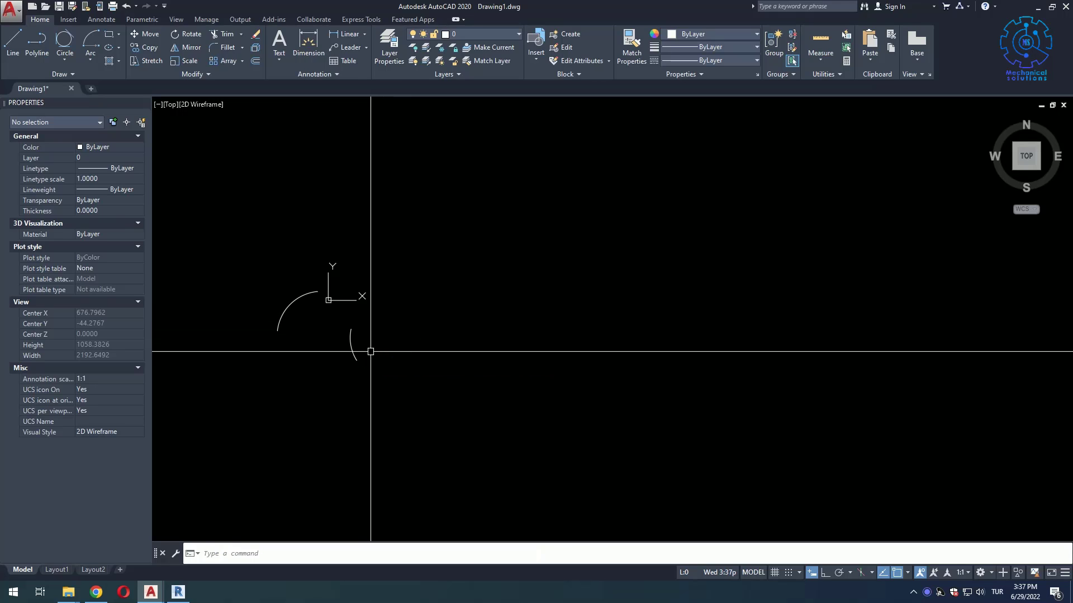
- Move the short Start, Center, End arc up so it sits level with the 3-Point arc
{"action": "left_click", "coordinate": [354, 357]}
{"action": "scroll", "coordinate": [353, 347], "scroll_direction": "up", "scroll_amount": 2}
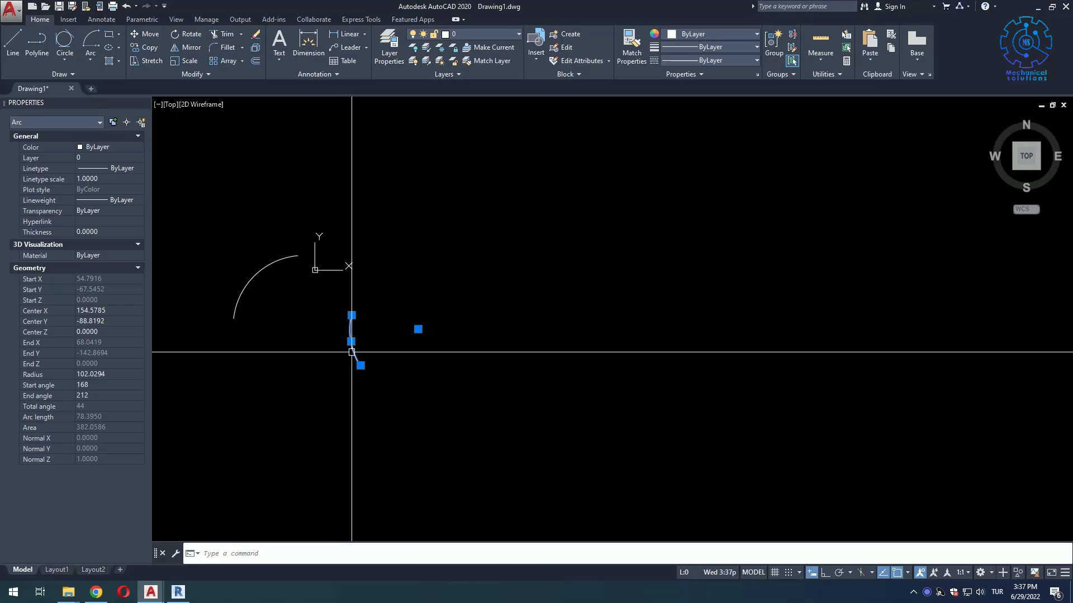
{"action": "left_click_drag", "start_coordinate": [352, 347], "coordinate": [342, 299]}
- Relocate the UCS origin to an empty spot above and to the left of the two arcs
{"action": "left_click", "coordinate": [316, 270]}
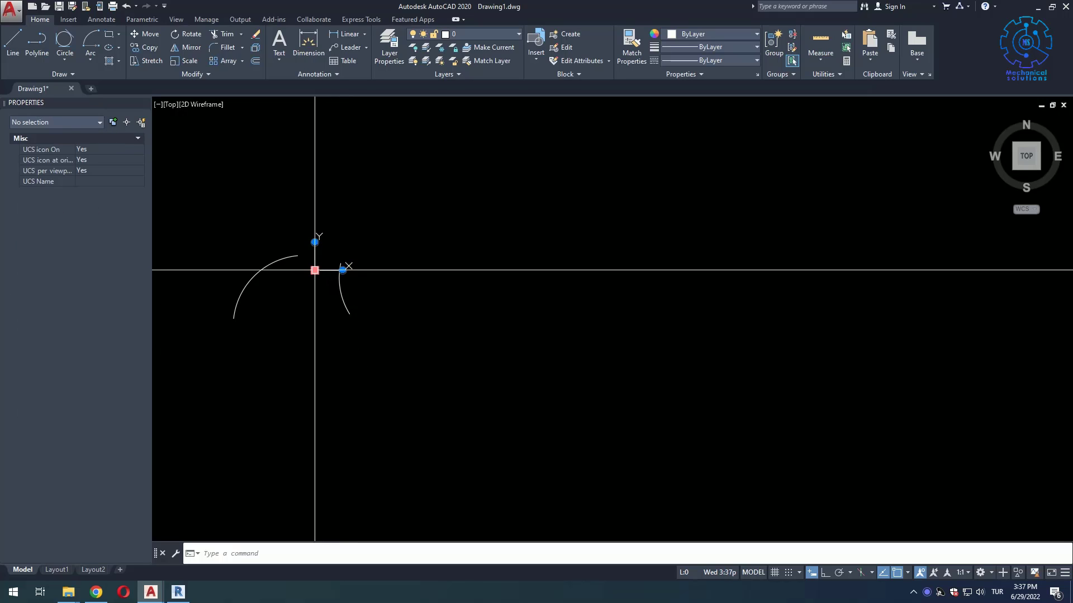
{"action": "left_click", "coordinate": [315, 270]}
{"action": "left_click", "coordinate": [196, 206]}
{"action": "key", "text": "Escape"}
- Move both arcs together up and to the right, placing them just beside the UCS icon
{"action": "middle_click_drag", "start_coordinate": [294, 293], "coordinate": [347, 274]}
{"action": "left_click", "coordinate": [434, 208]}
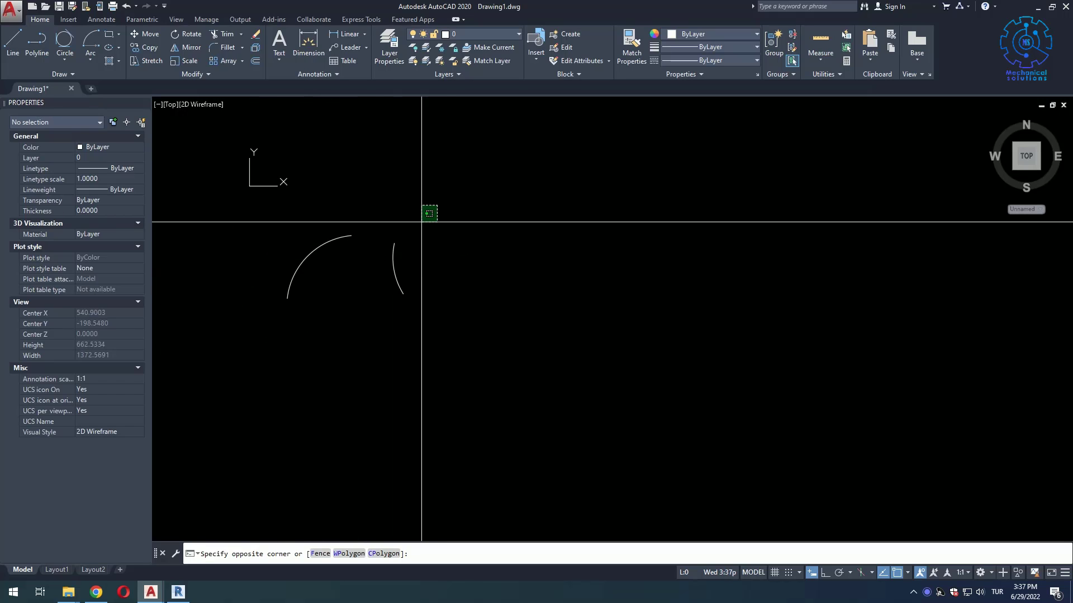
{"action": "left_click", "coordinate": [286, 266]}
{"action": "scroll", "coordinate": [420, 274], "scroll_direction": "down", "scroll_amount": 2}
{"action": "middle_click_drag", "start_coordinate": [420, 274], "coordinate": [354, 391]}
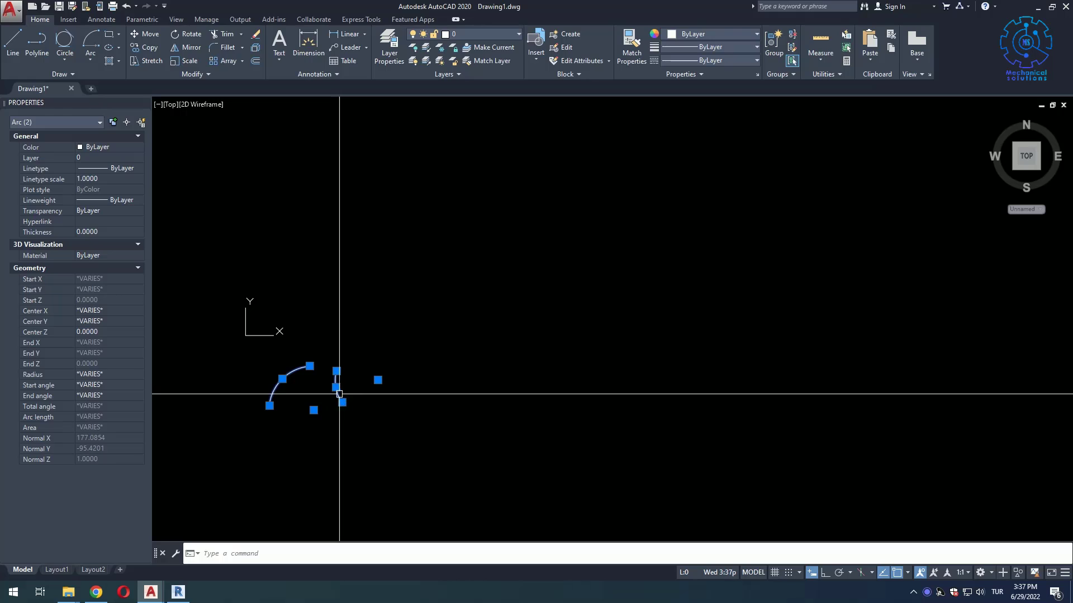
{"action": "key", "text": "Escape"}
- Draw a Start, Center, Angle arc with a radius of about 79 and an included angle of about 180° right of the short arc
{"action": "left_click", "coordinate": [96, 63]}
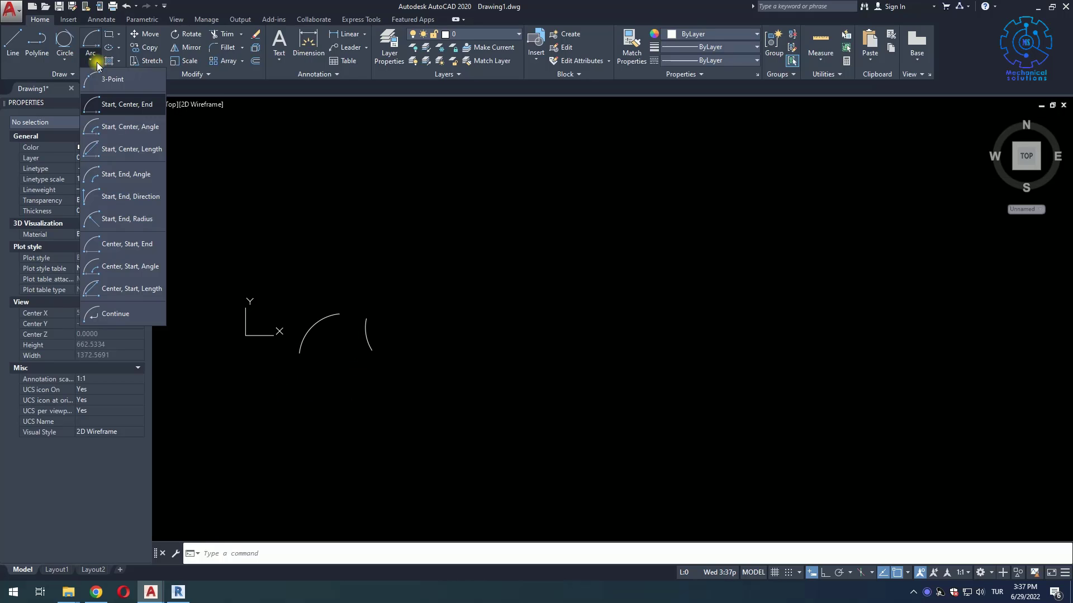
{"action": "left_click", "coordinate": [113, 123]}
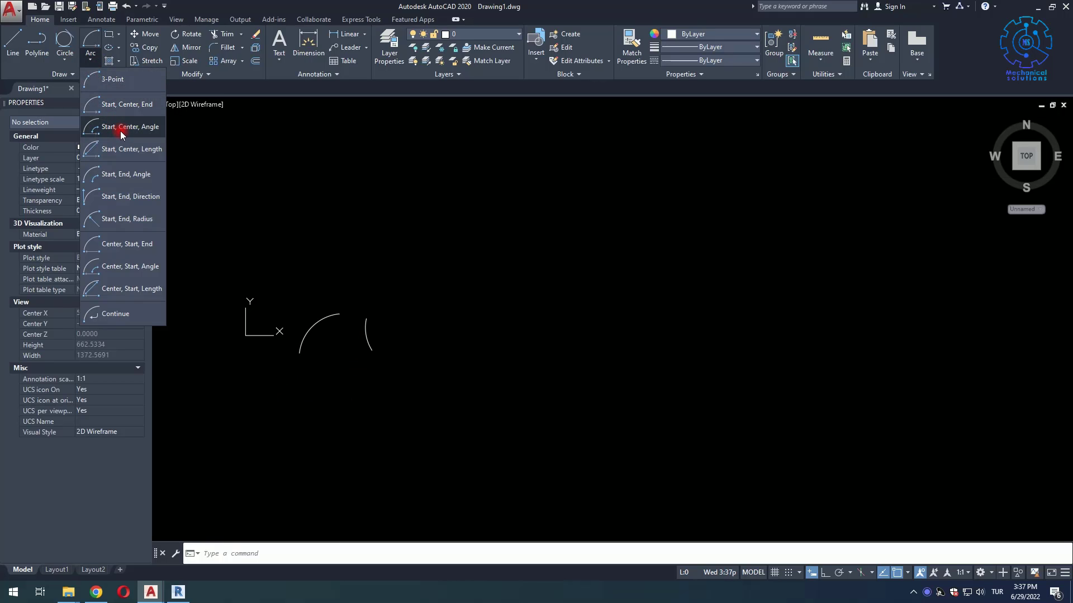
{"action": "left_click", "coordinate": [413, 348]}
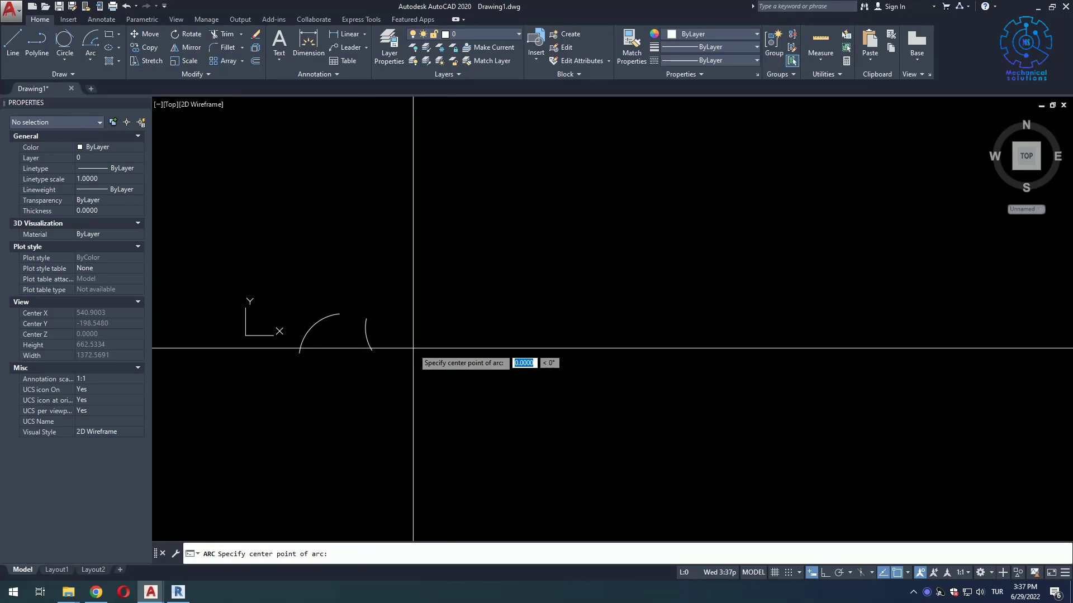
{"action": "left_click", "coordinate": [446, 359]}
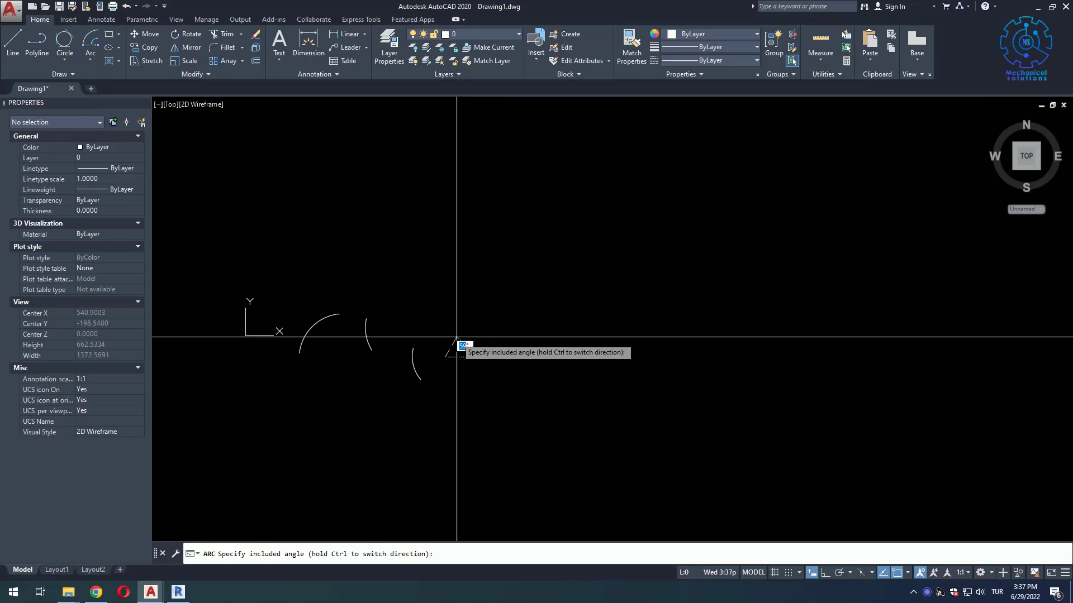
{"action": "left_click", "coordinate": [390, 321]}
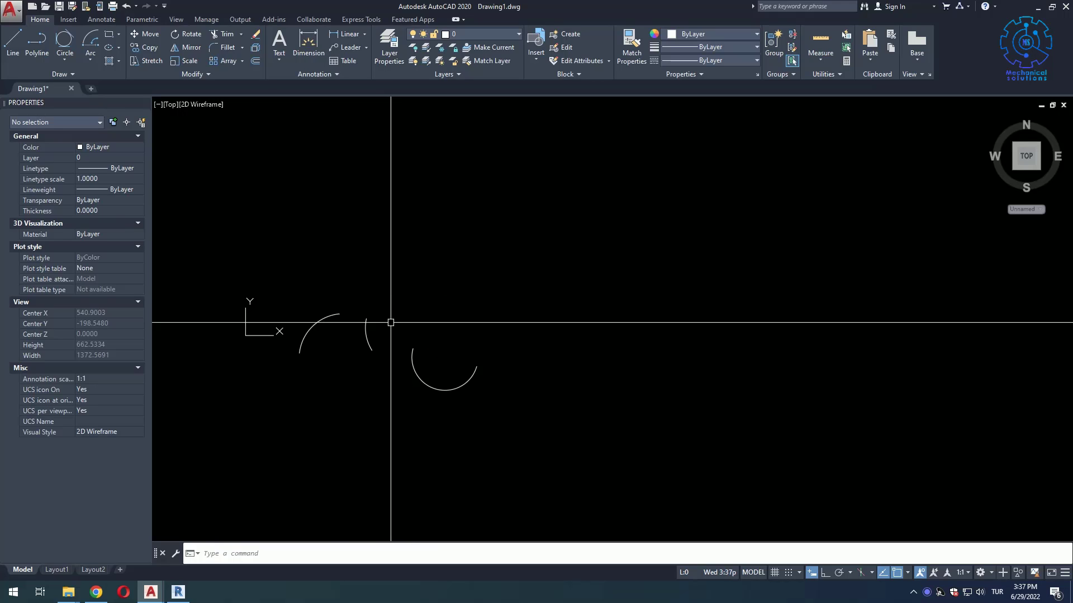
- Move the half-circle arc up by its center so it lines up with the other two arcs
{"action": "left_click", "coordinate": [430, 378]}
{"action": "left_click", "coordinate": [419, 356]}
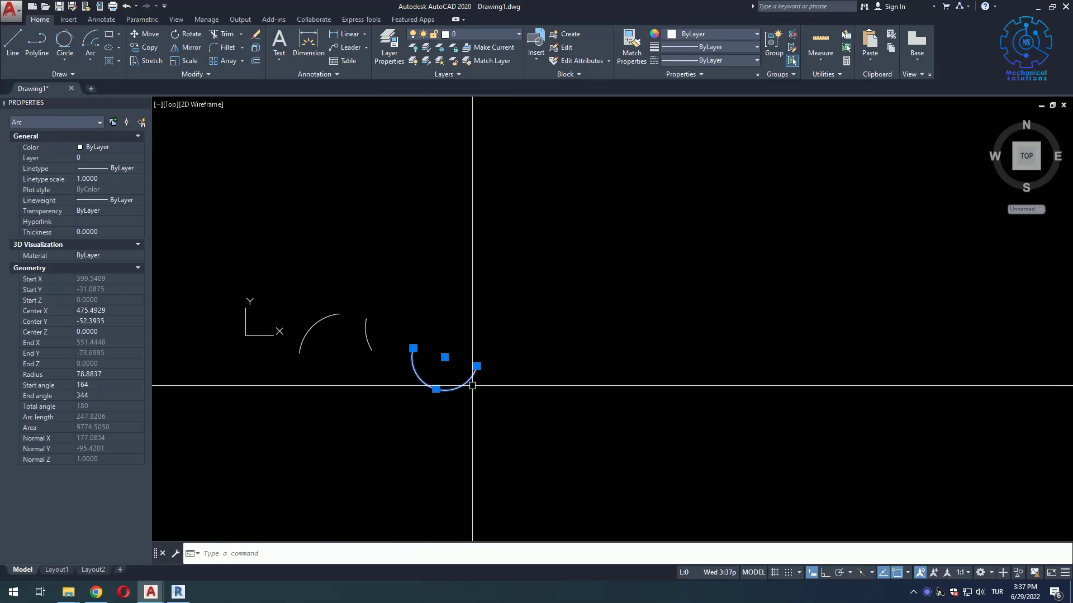
{"action": "left_click", "coordinate": [445, 356]}
{"action": "left_click", "coordinate": [441, 320]}
{"action": "key", "text": "Escape"}
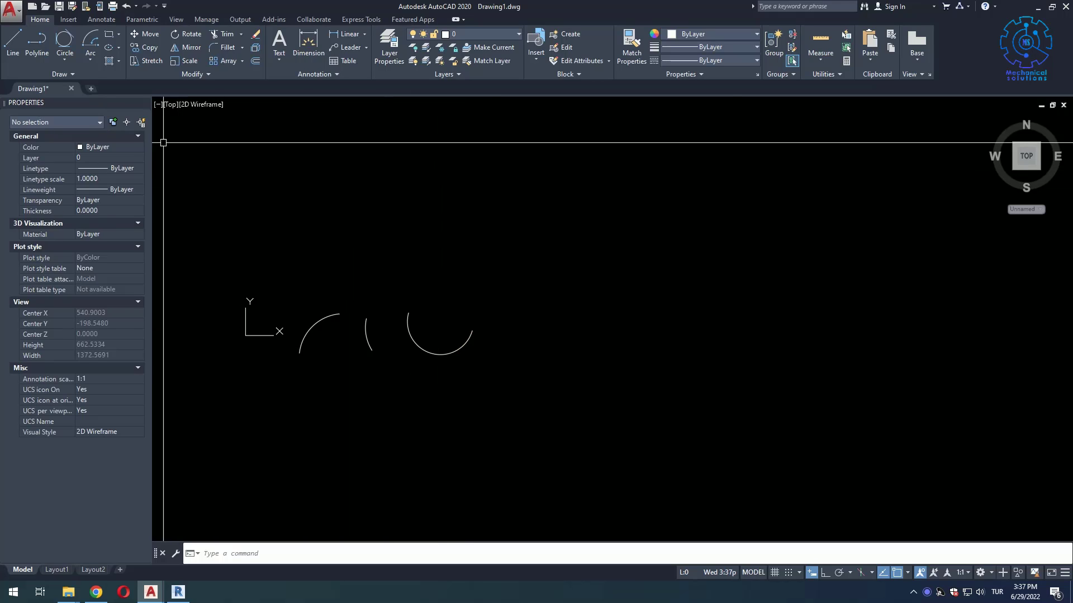
- Draw a Start, Center, Length arc with a chord about 119 long, opening upward, right of the three existing arcs
{"action": "left_click", "coordinate": [90, 58]}
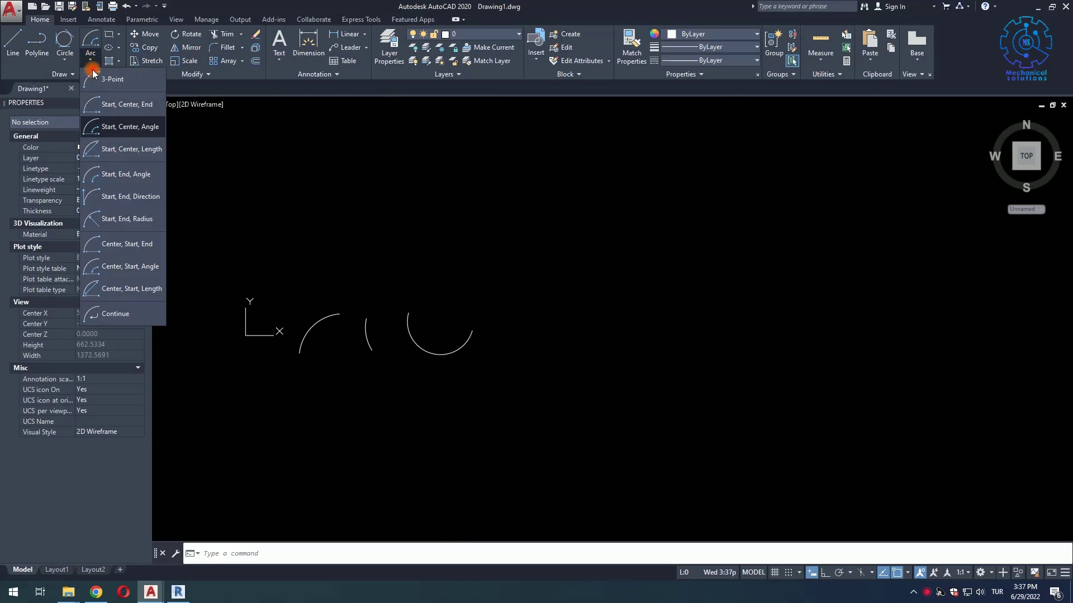
{"action": "left_click", "coordinate": [123, 149]}
{"action": "left_click", "coordinate": [504, 343]}
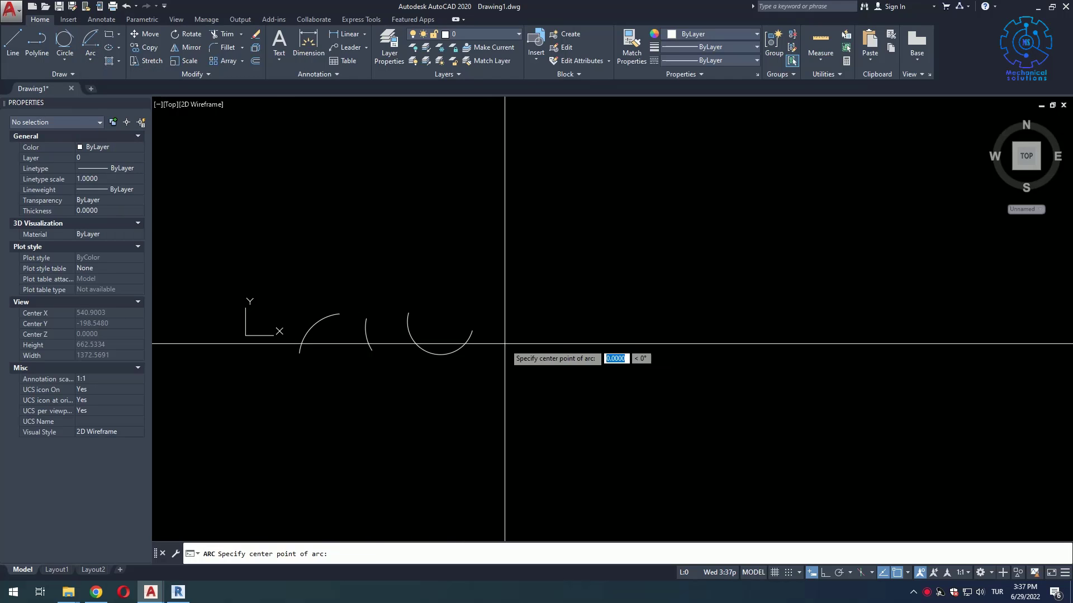
{"action": "left_click", "coordinate": [540, 316]}
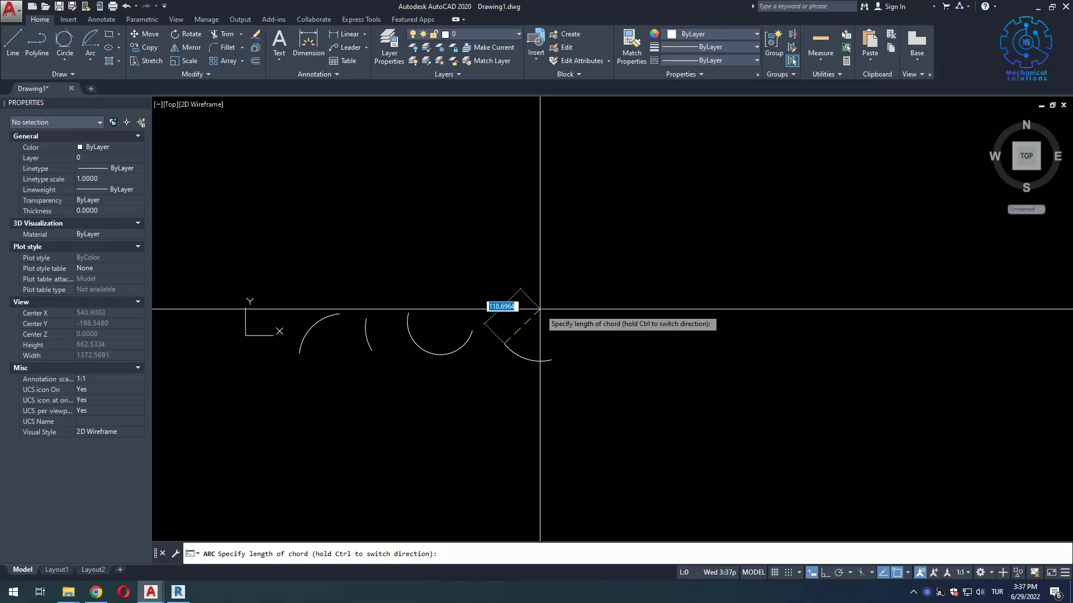
{"action": "key", "text": "Return"}
{"action": "middle_click_drag", "start_coordinate": [592, 341], "coordinate": [540, 337]}
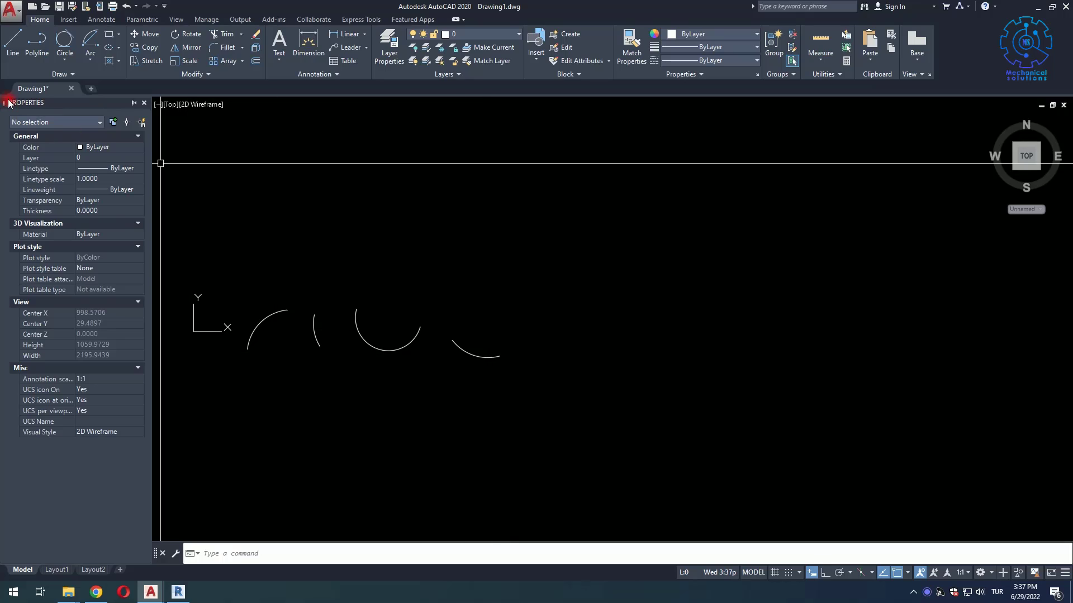
- Draw a Start, End, Angle arc with an included angle of 120°, opening upward, right of the chord-length arc
{"action": "left_click", "coordinate": [90, 62]}
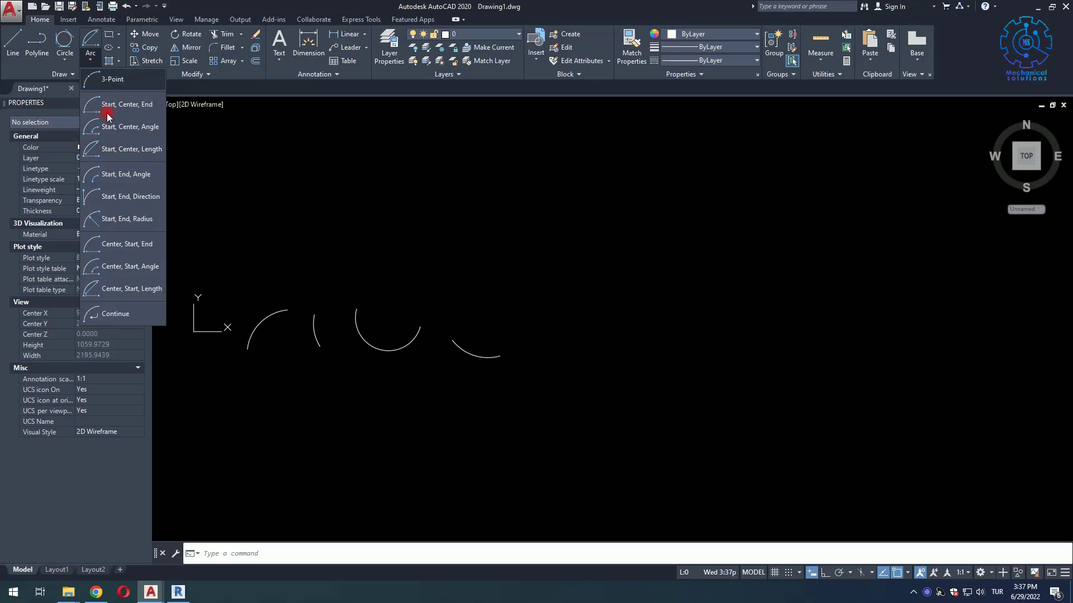
{"action": "left_click", "coordinate": [125, 178]}
{"action": "left_click", "coordinate": [541, 336]}
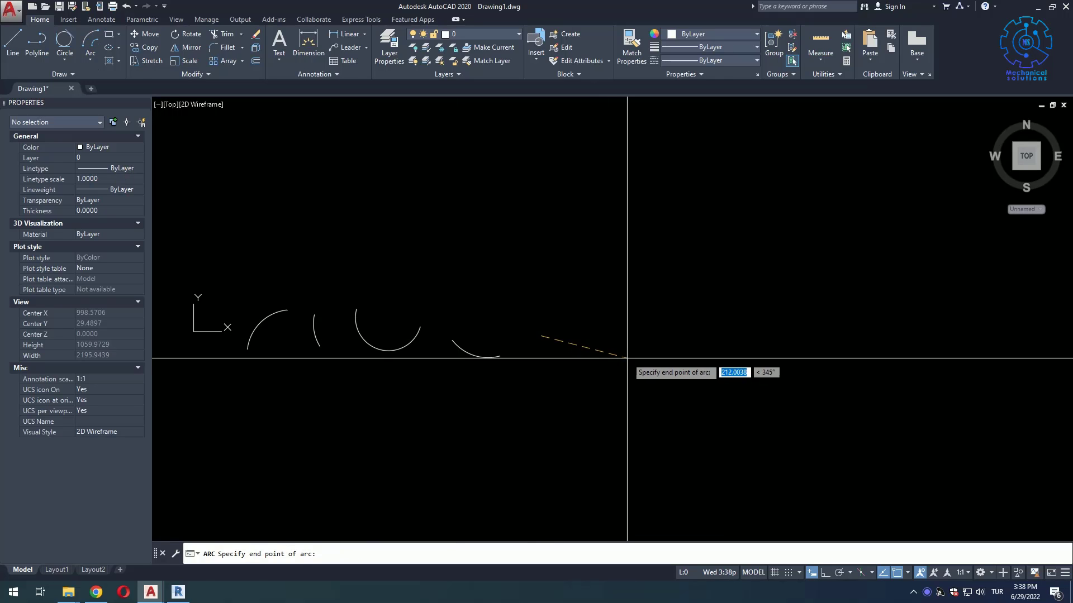
{"action": "left_click", "coordinate": [619, 340]}
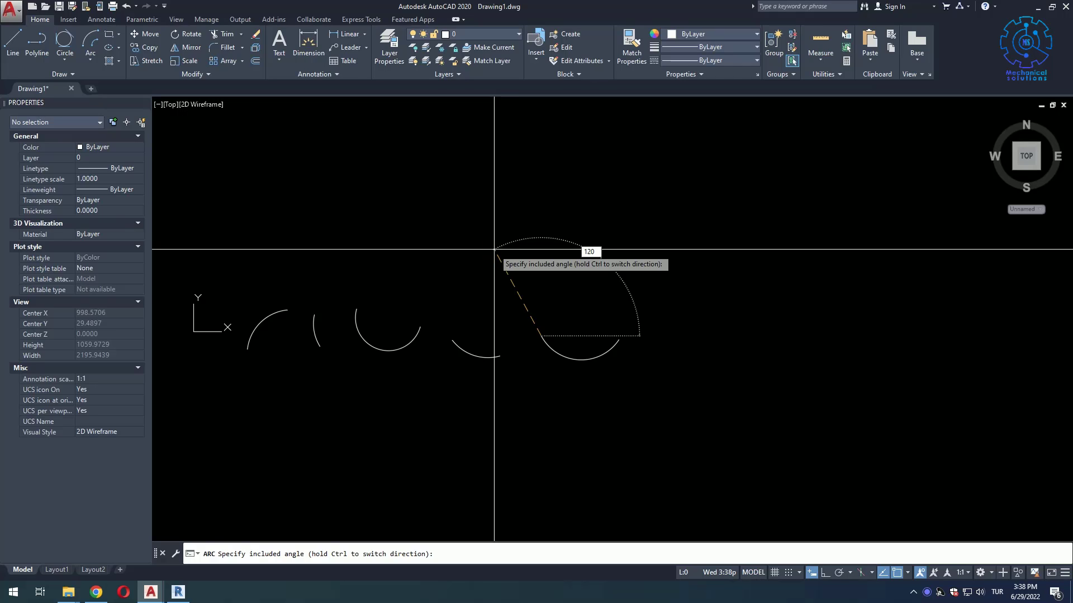
{"action": "left_click", "coordinate": [494, 250]}
{"action": "middle_click_drag", "start_coordinate": [452, 266], "coordinate": [422, 267]}
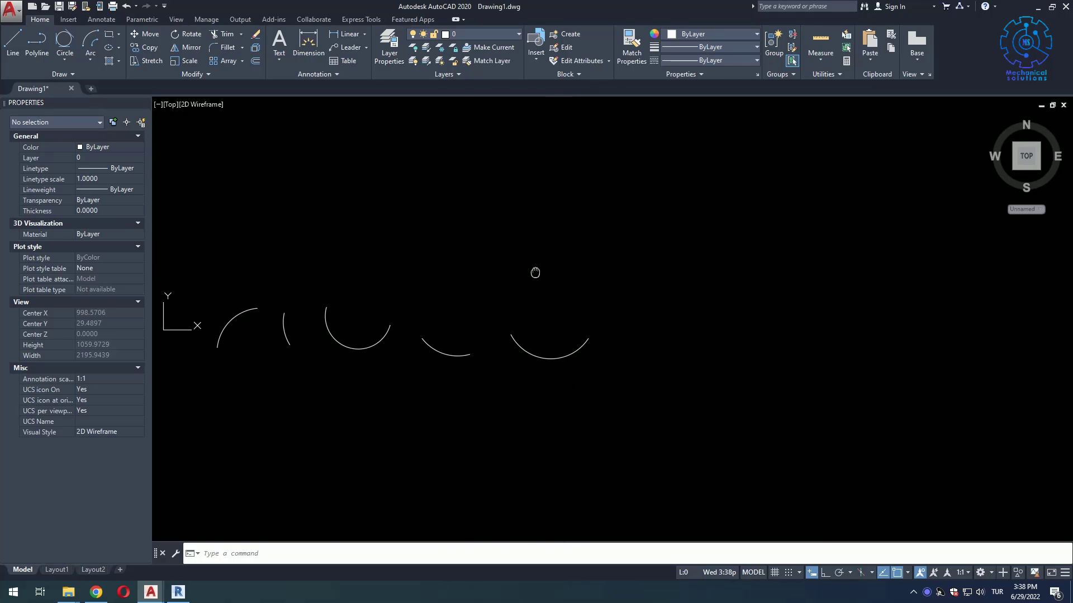
- Draw a Start, End, Direction arc right of the 120° arc, aiming the start tangent up and left so it bulges upward
{"action": "left_click", "coordinate": [94, 61]}
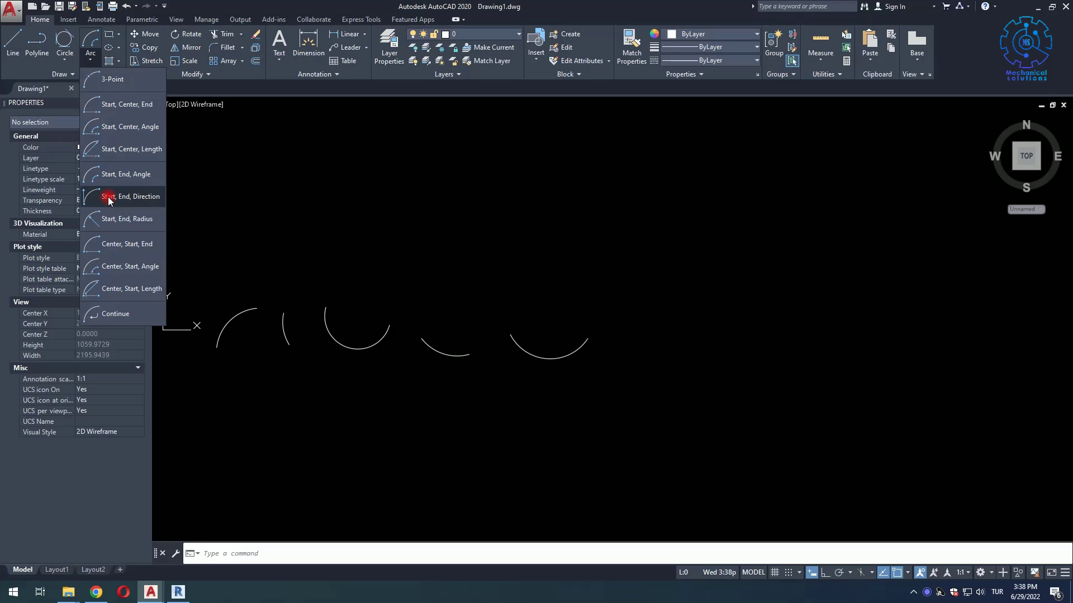
{"action": "left_click", "coordinate": [118, 200]}
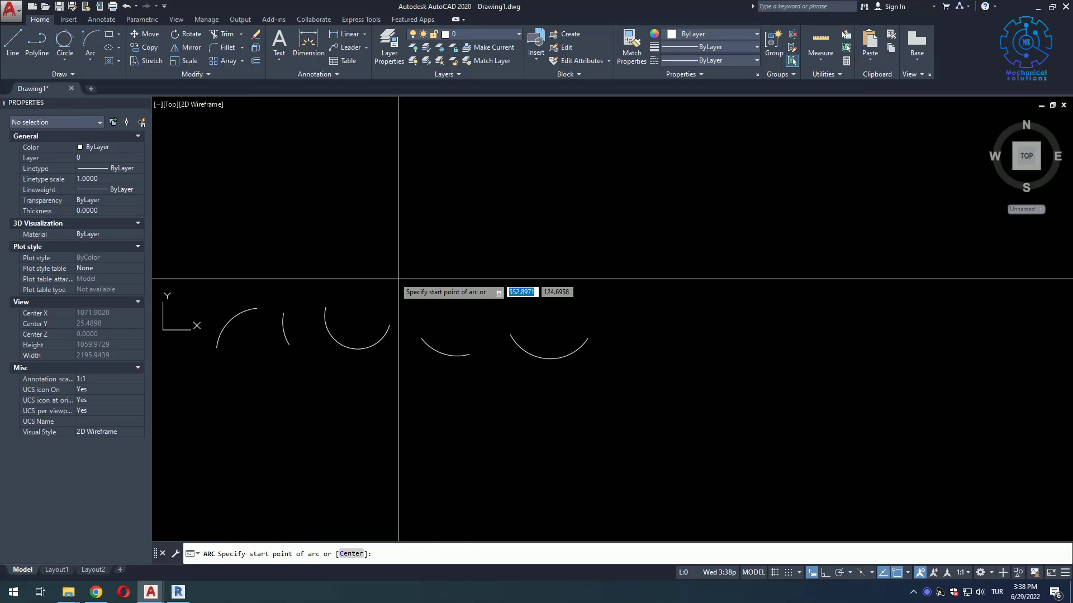
{"action": "left_click", "coordinate": [631, 343]}
{"action": "left_click", "coordinate": [691, 343]}
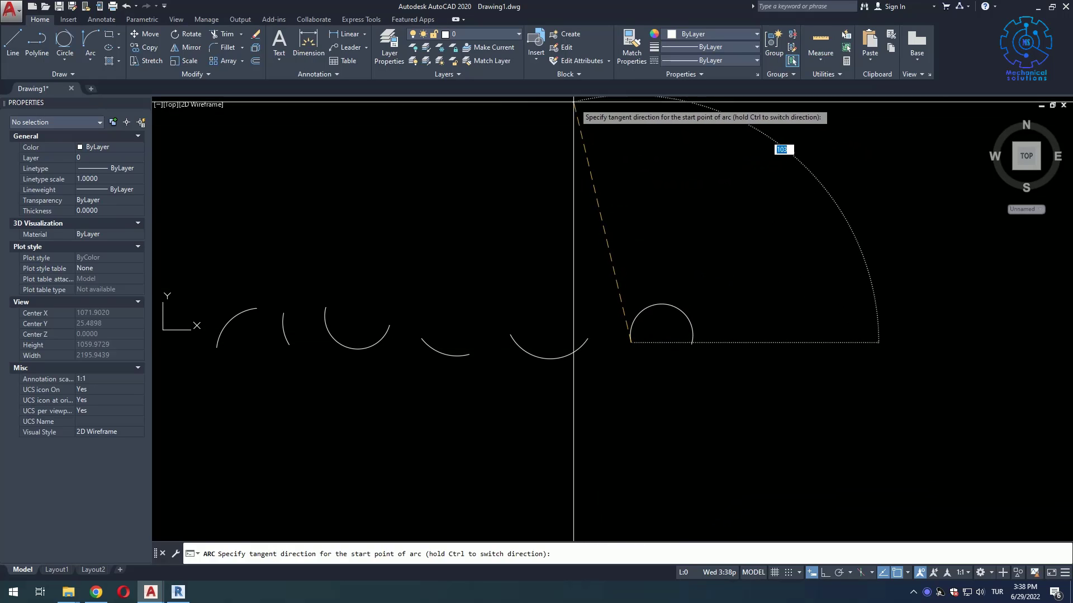
{"action": "left_click", "coordinate": [563, 274]}
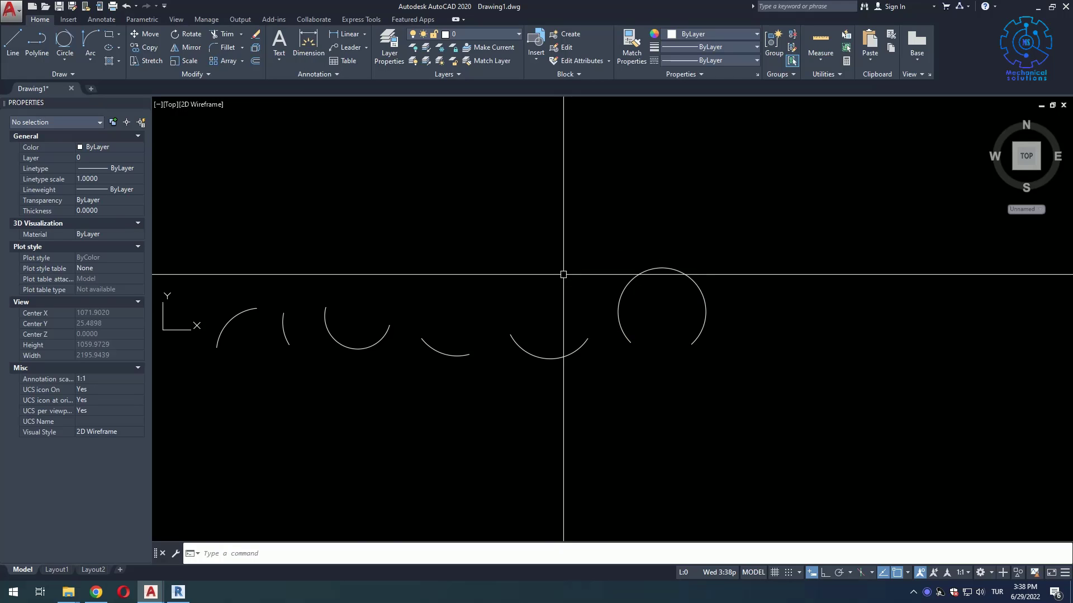
{"action": "middle_click_drag", "start_coordinate": [703, 318], "coordinate": [468, 329]}
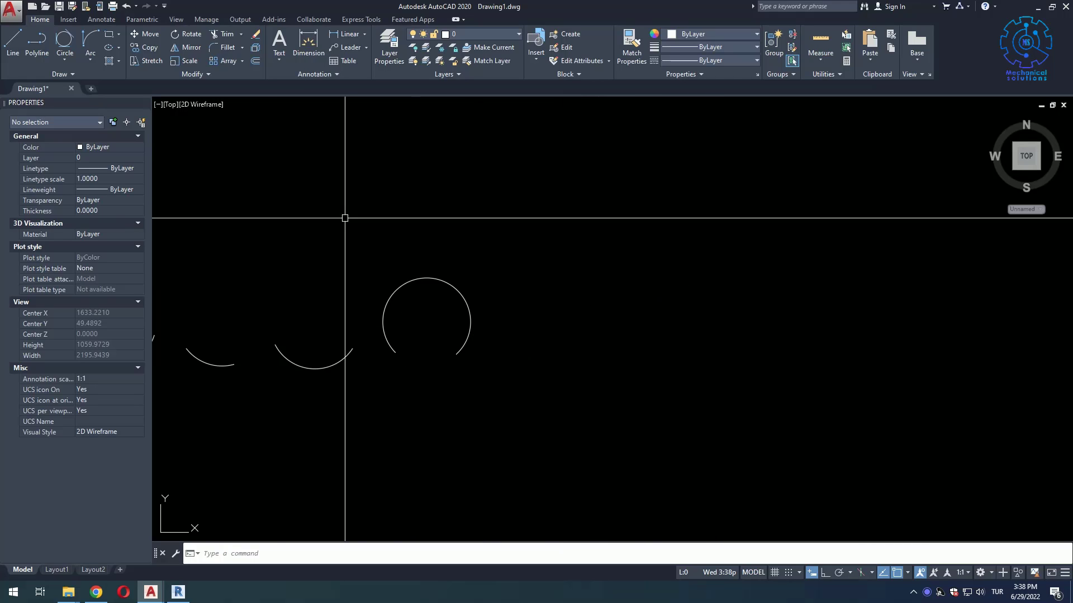
- Draw a Start, End, Radius arc with a radius of 80 right of the nearly closed arc, and inspect its properties
{"action": "left_click", "coordinate": [88, 64]}
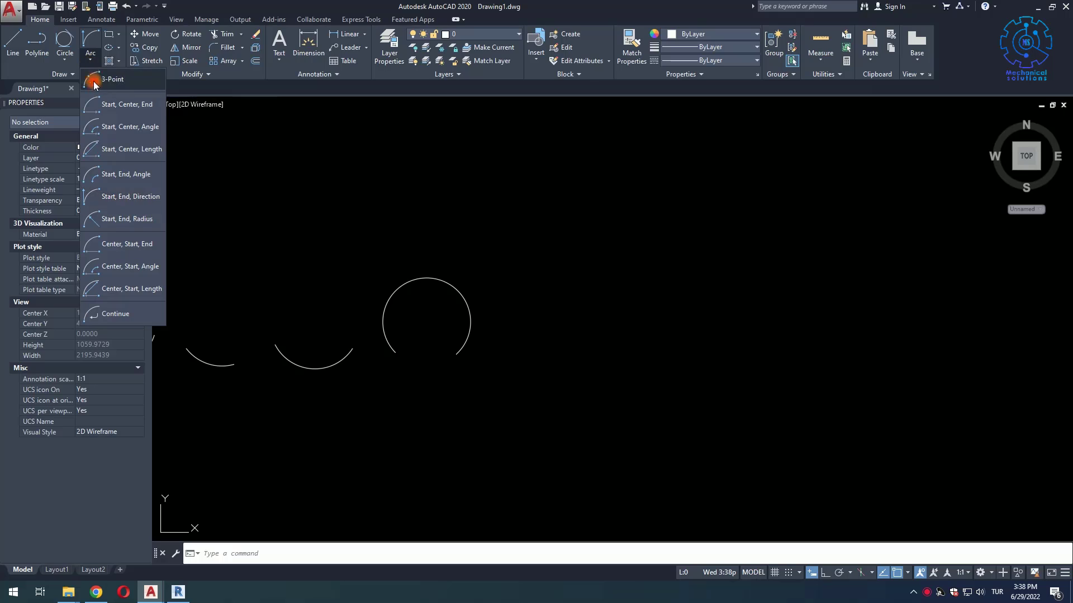
{"action": "left_click", "coordinate": [123, 222]}
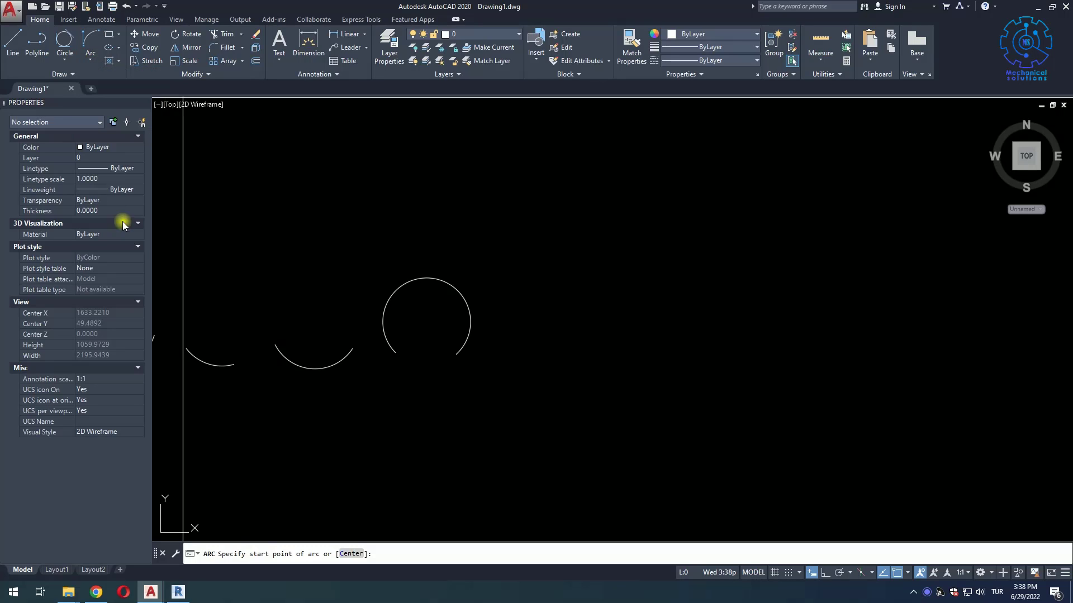
{"action": "left_click", "coordinate": [486, 339]}
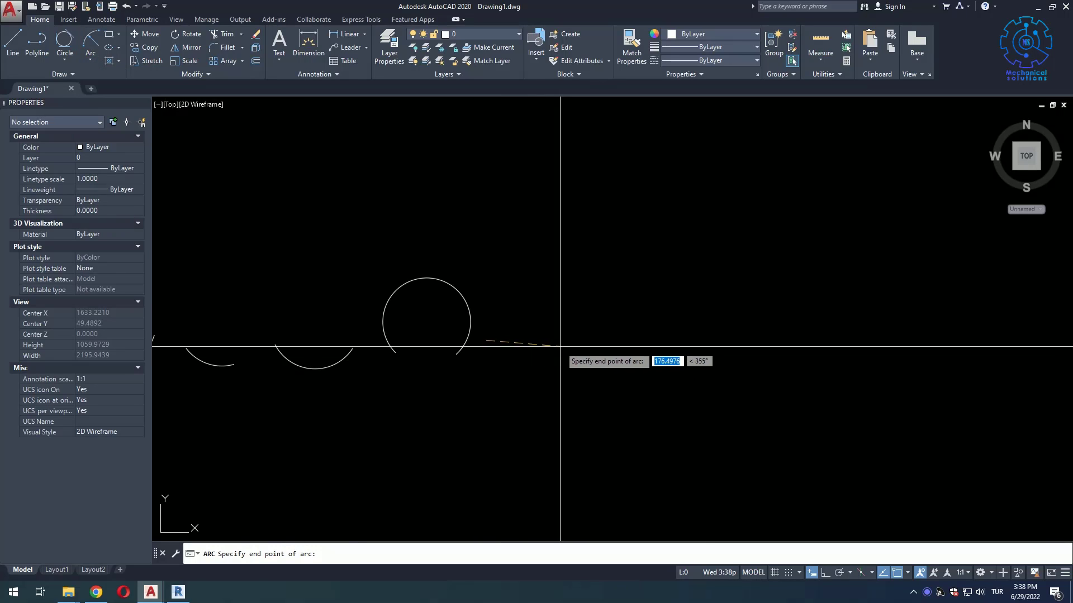
{"action": "left_click", "coordinate": [528, 363]}
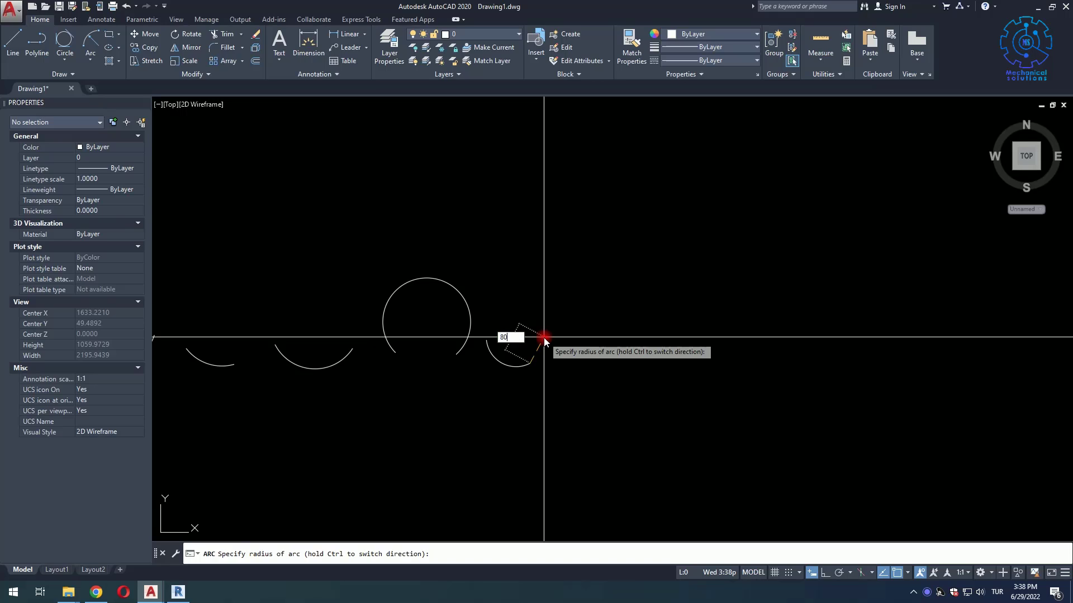
{"action": "type", "text": "80"}
{"action": "key", "text": "Return"}
{"action": "left_click", "coordinate": [522, 366]}
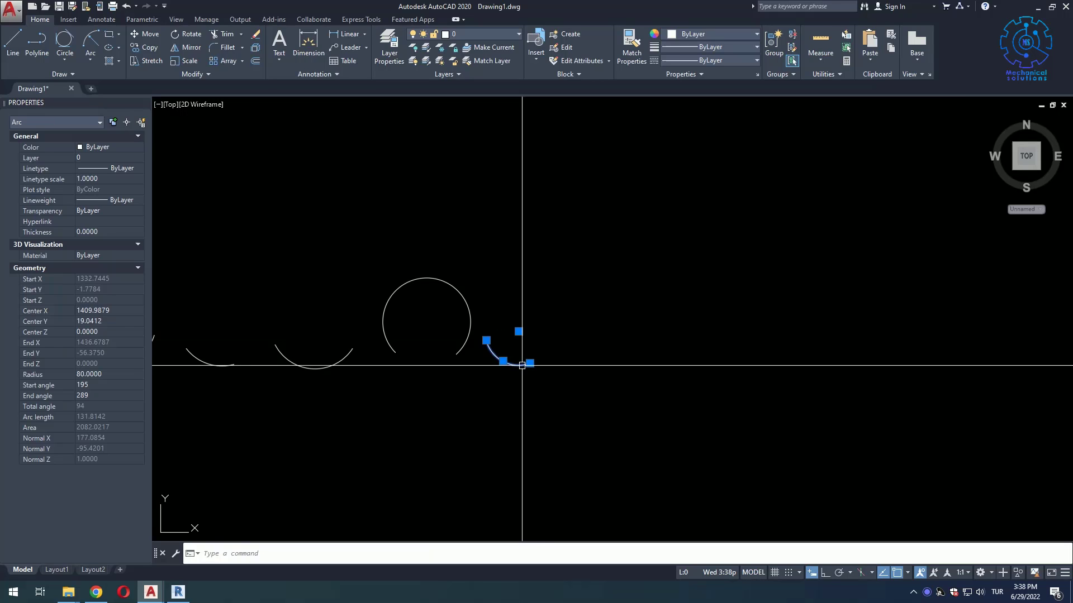
{"action": "key", "text": "Escape"}
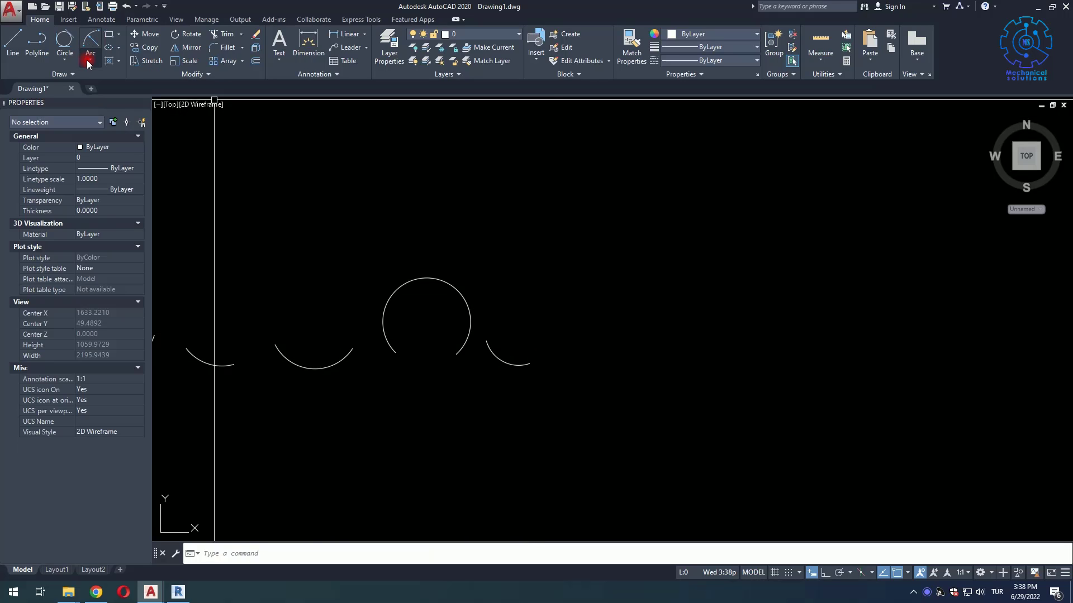
- Draw a large Center, Start, End arc right of the radius 80 arc, ending at a 45° direction from its center
{"action": "left_click", "coordinate": [87, 60]}
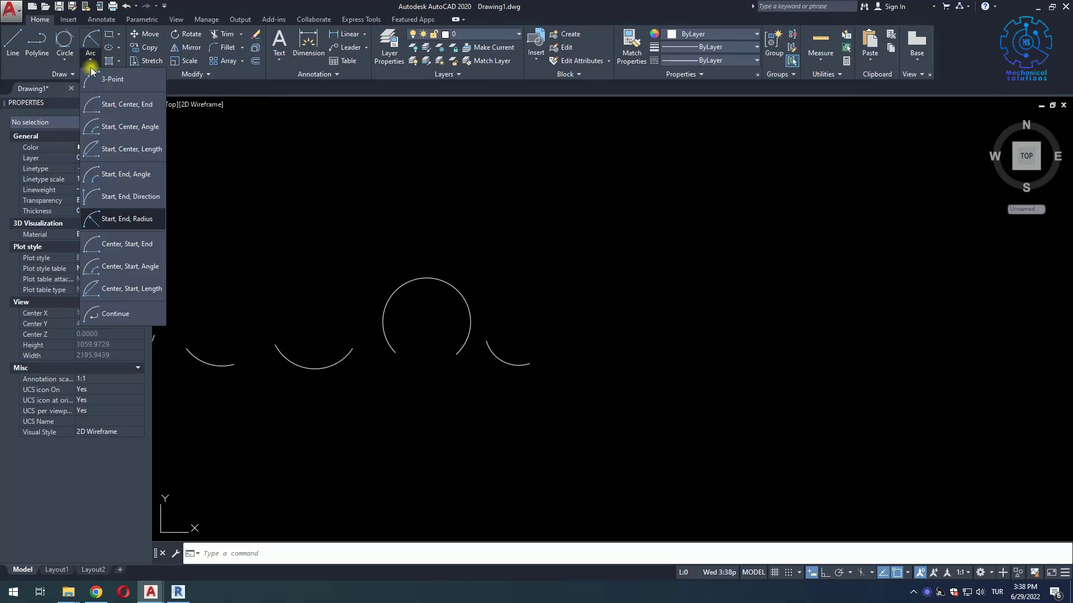
{"action": "left_click", "coordinate": [124, 250]}
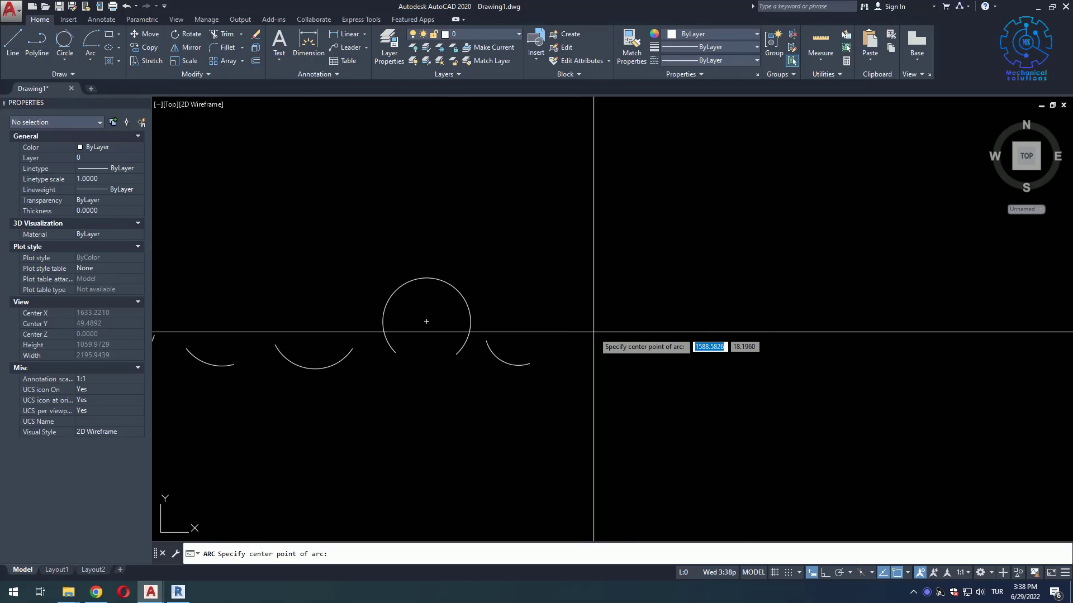
{"action": "left_click", "coordinate": [624, 336]}
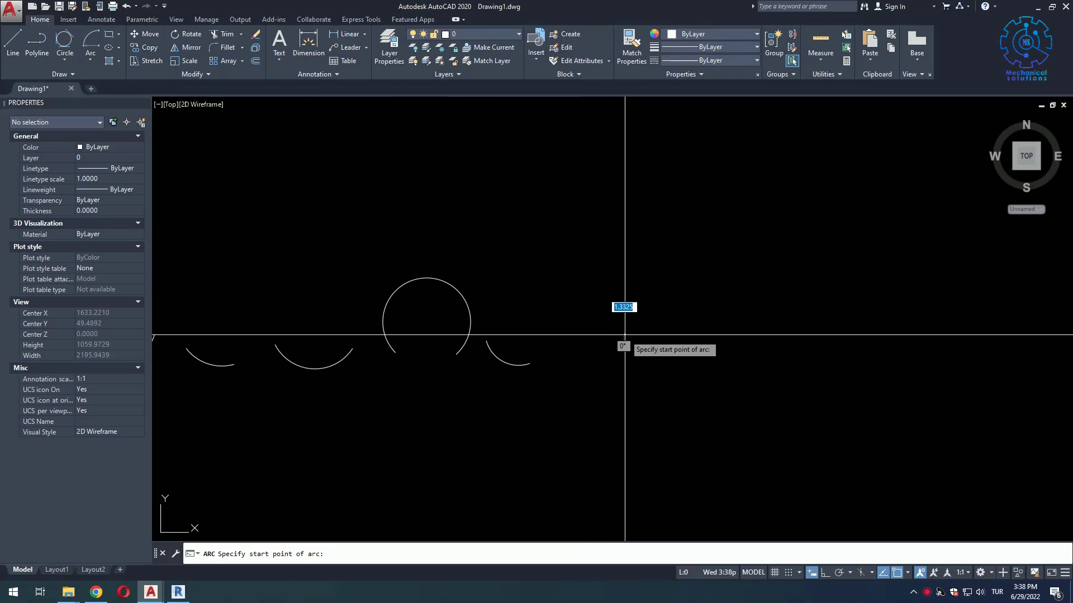
{"action": "left_click", "coordinate": [571, 344]}
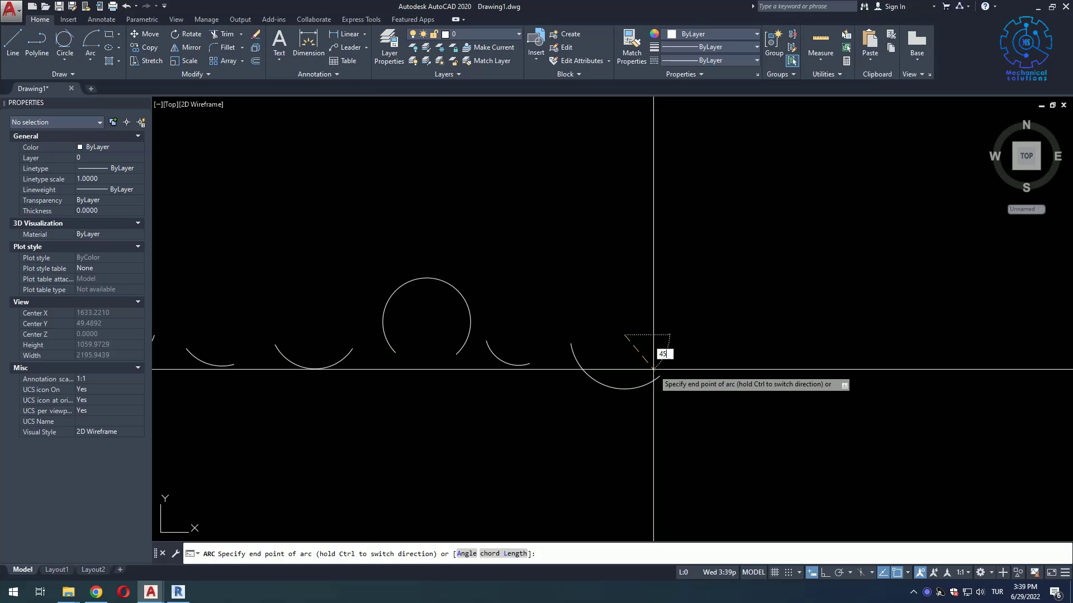
{"action": "key", "text": "Return"}
{"action": "left_click", "coordinate": [676, 352]}
{"action": "key", "text": "Escape"}
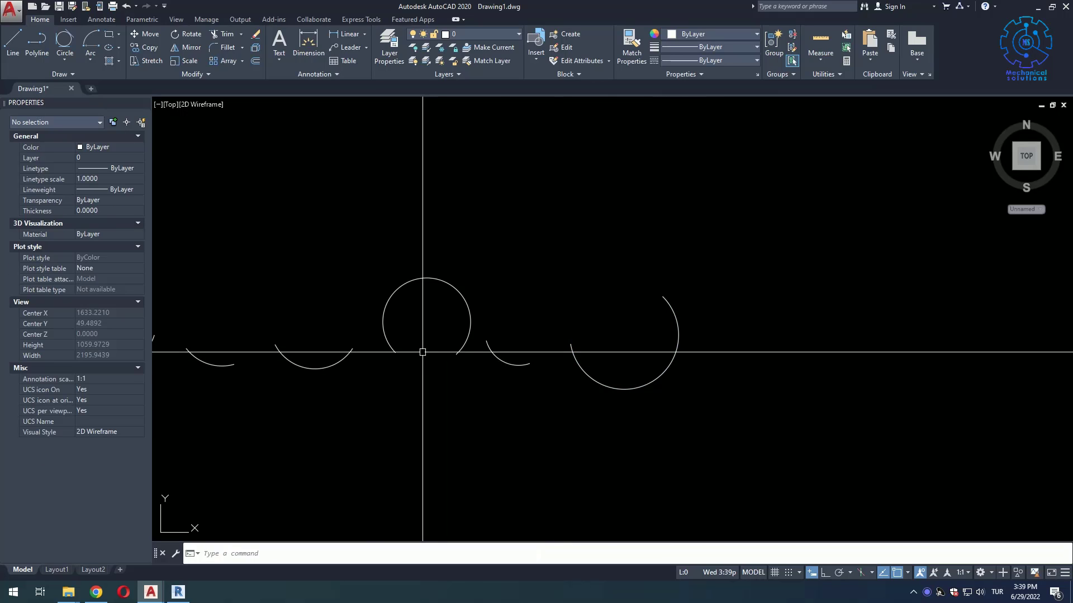
- Draw a Center, Start, Angle arc sweeping counterclockwise right of the large arc, and shift it slightly down and left
{"action": "left_click", "coordinate": [89, 64]}
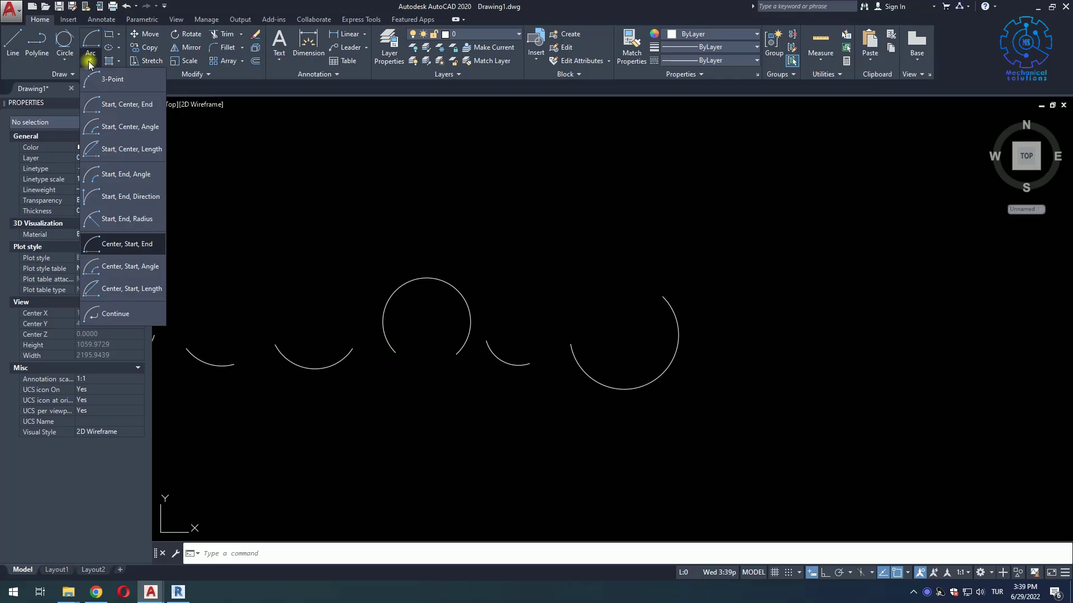
{"action": "left_click", "coordinate": [139, 268]}
{"action": "left_click", "coordinate": [720, 347]}
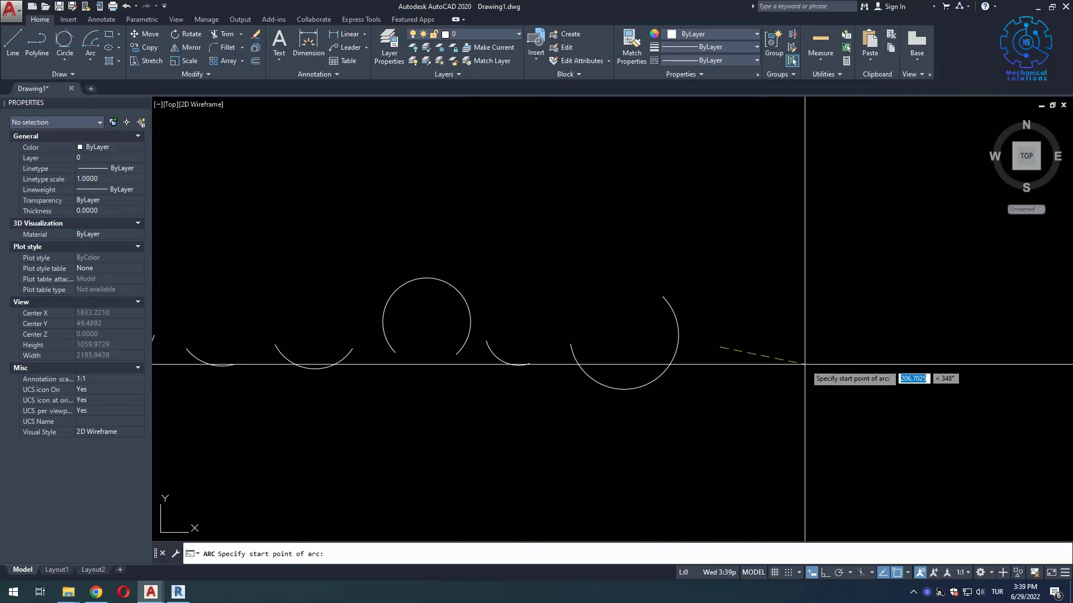
{"action": "left_click", "coordinate": [782, 338]}
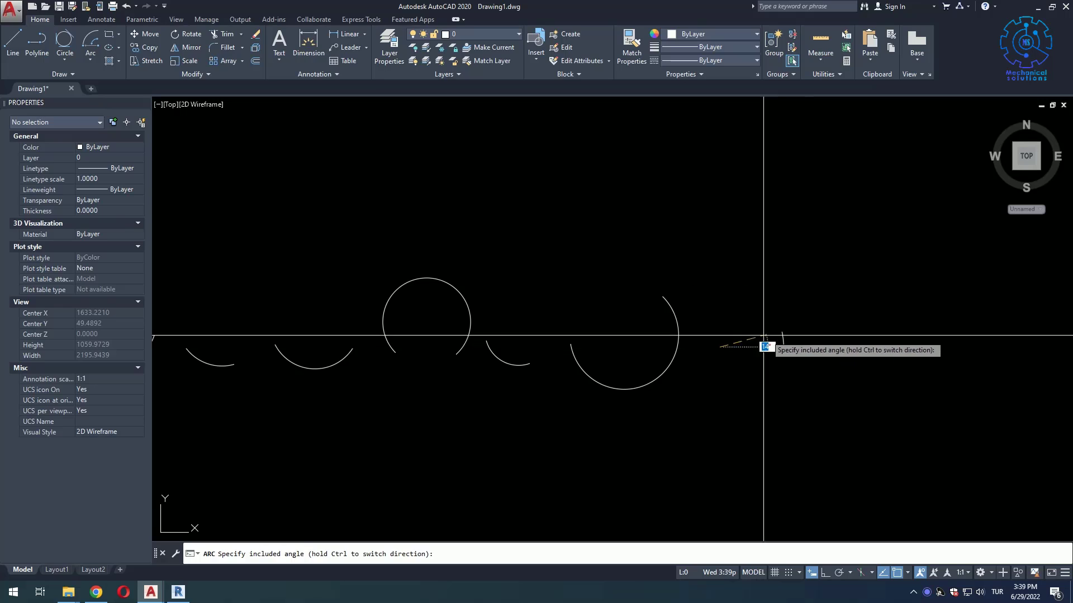
{"action": "left_click", "coordinate": [732, 324]}
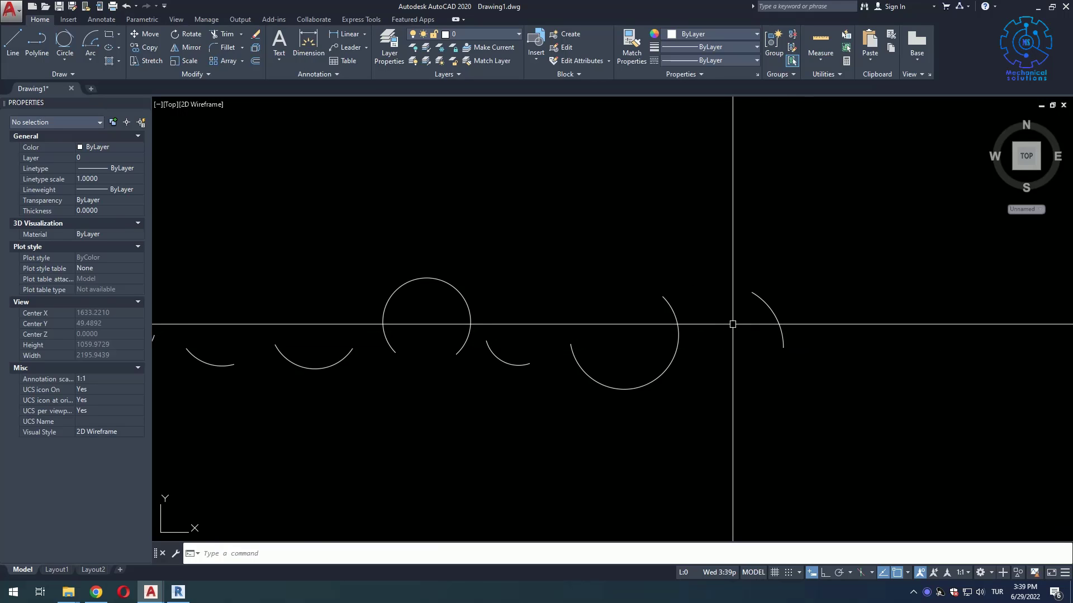
{"action": "left_click", "coordinate": [779, 324]}
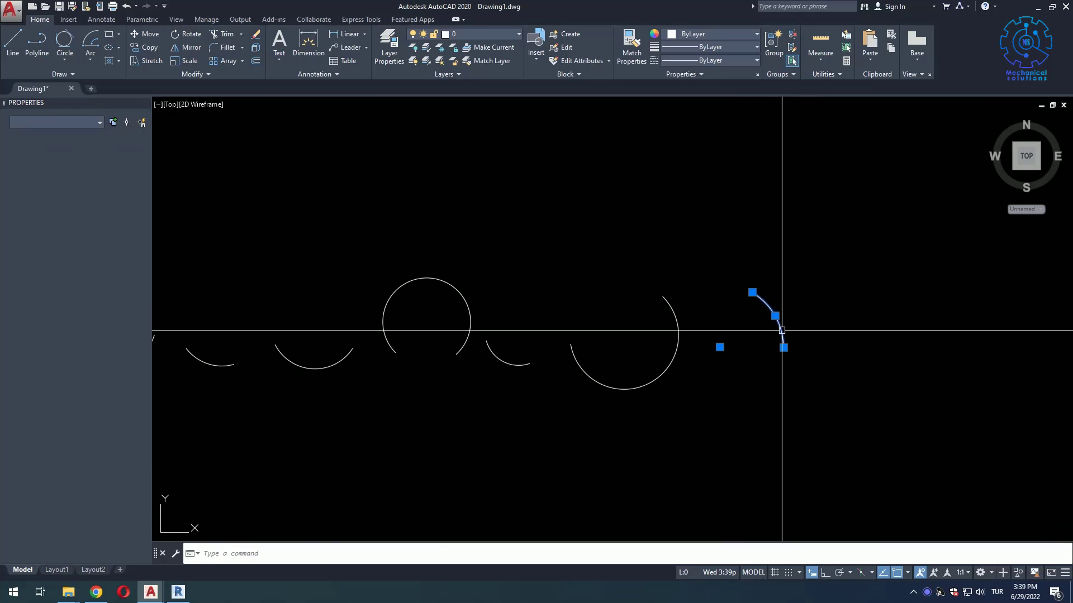
{"action": "key", "text": "Escape"}
- Draw a Center, Start, Length arc with a chord length of 150 at the far right end of the arc row
{"action": "left_click", "coordinate": [89, 62]}
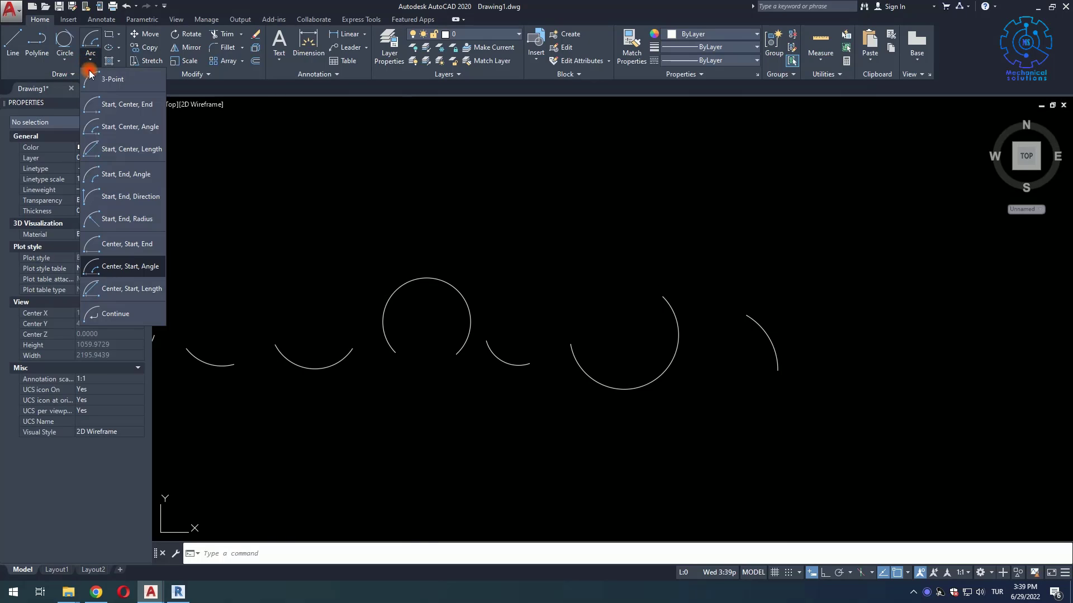
{"action": "left_click", "coordinate": [127, 291]}
{"action": "left_click", "coordinate": [842, 376]}
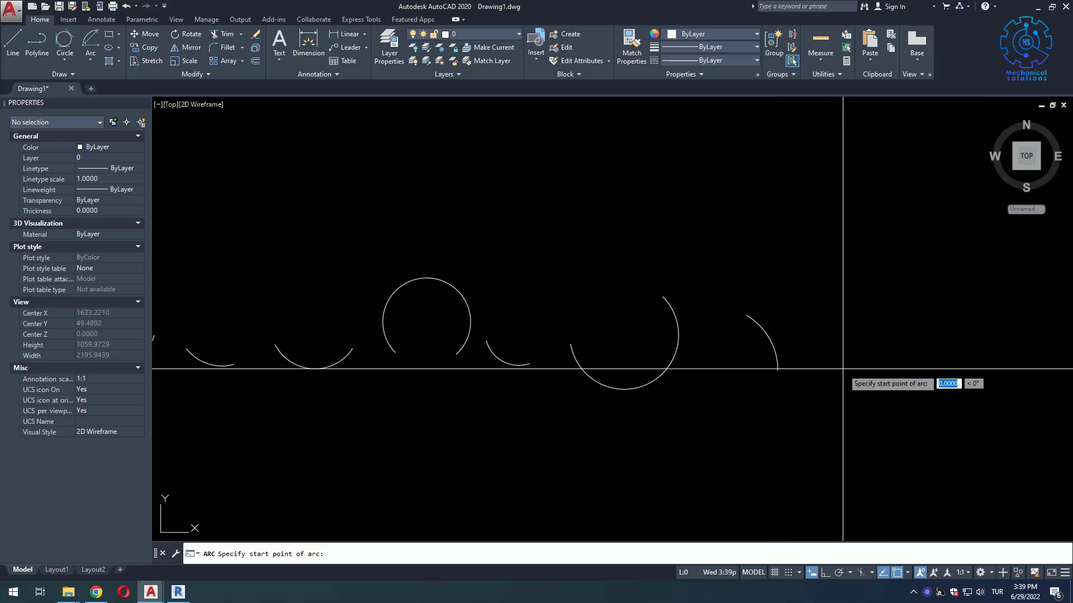
{"action": "left_click", "coordinate": [808, 368]}
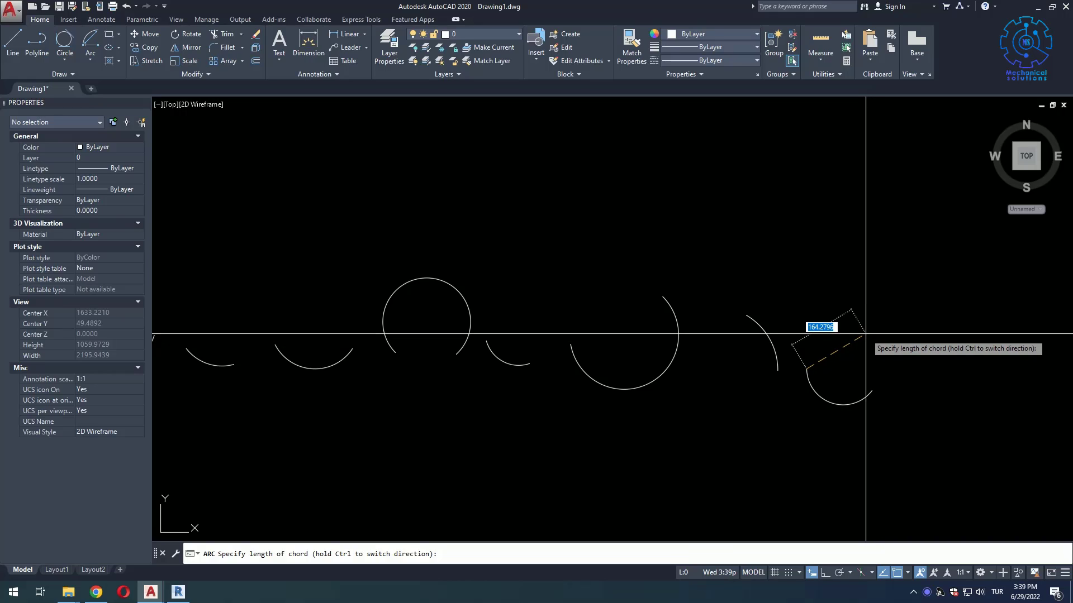
{"action": "type", "text": "150"}
{"action": "key", "text": "Return"}
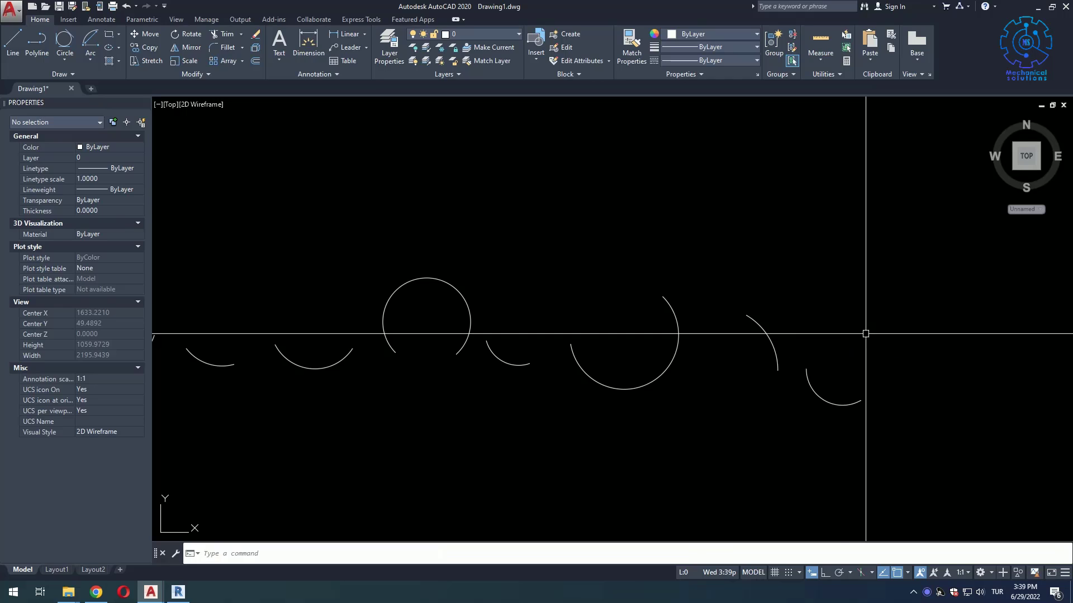
- Draw a Continue arc from the end of the last arc, curving down to the right
{"action": "left_click", "coordinate": [90, 58]}
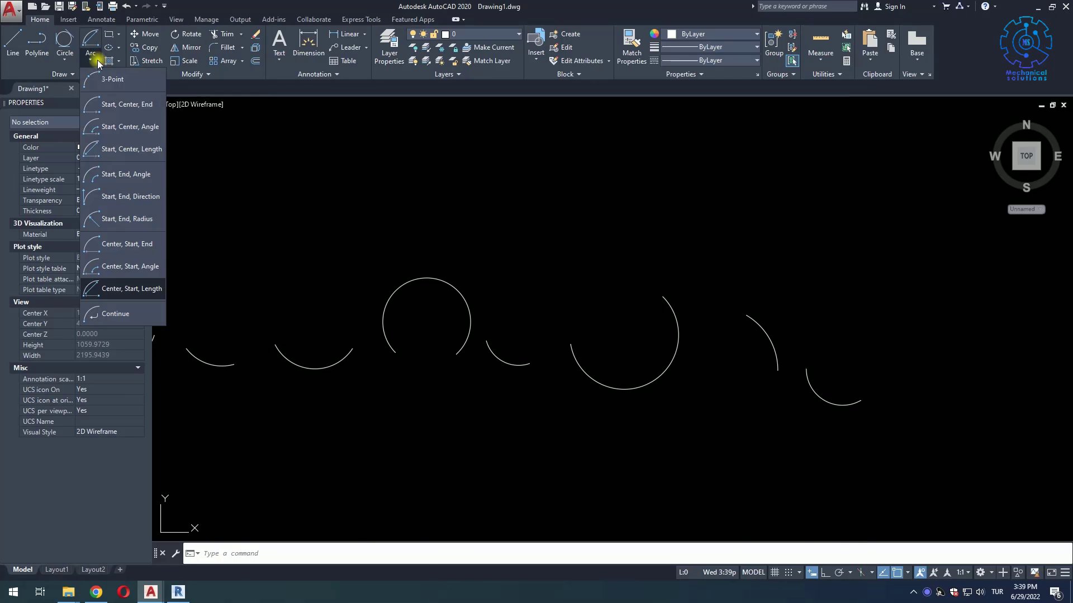
{"action": "left_click", "coordinate": [128, 317]}
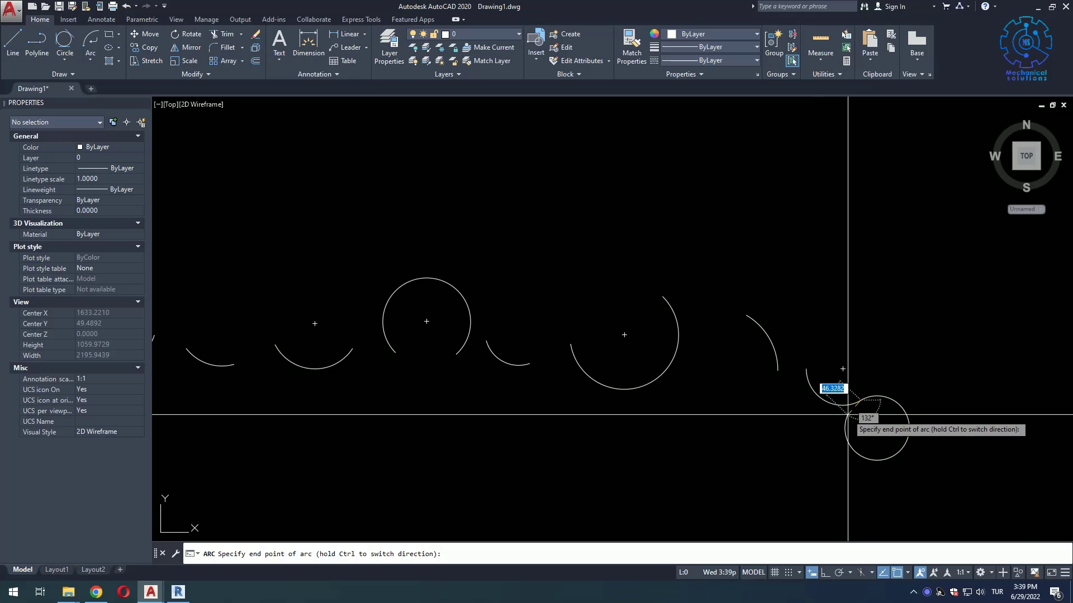
{"action": "left_click", "coordinate": [914, 442]}
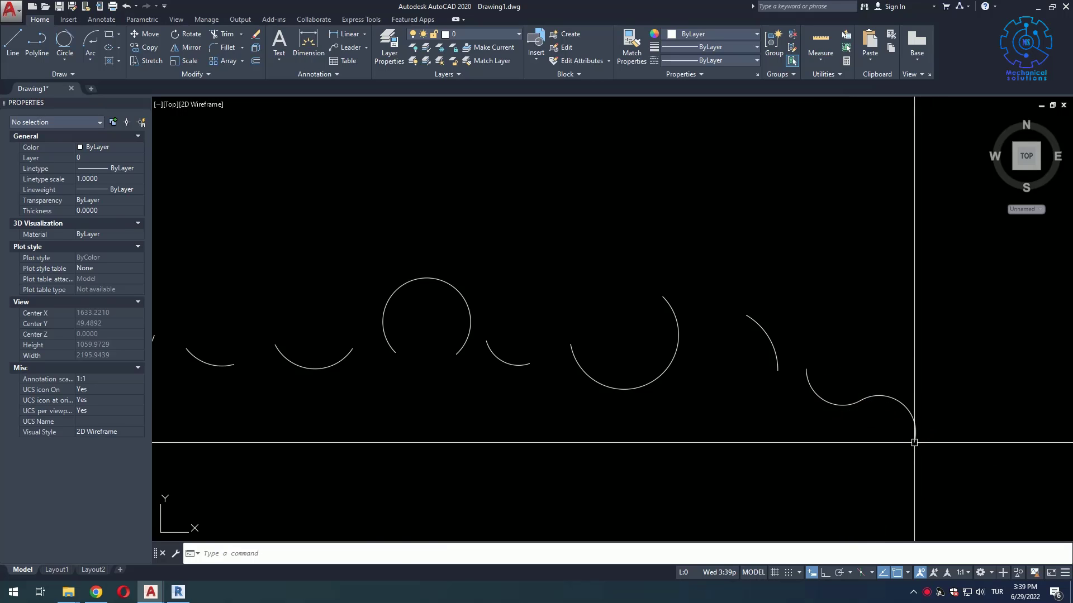
{"action": "left_click", "coordinate": [910, 412]}
{"action": "key", "text": "Escape"}
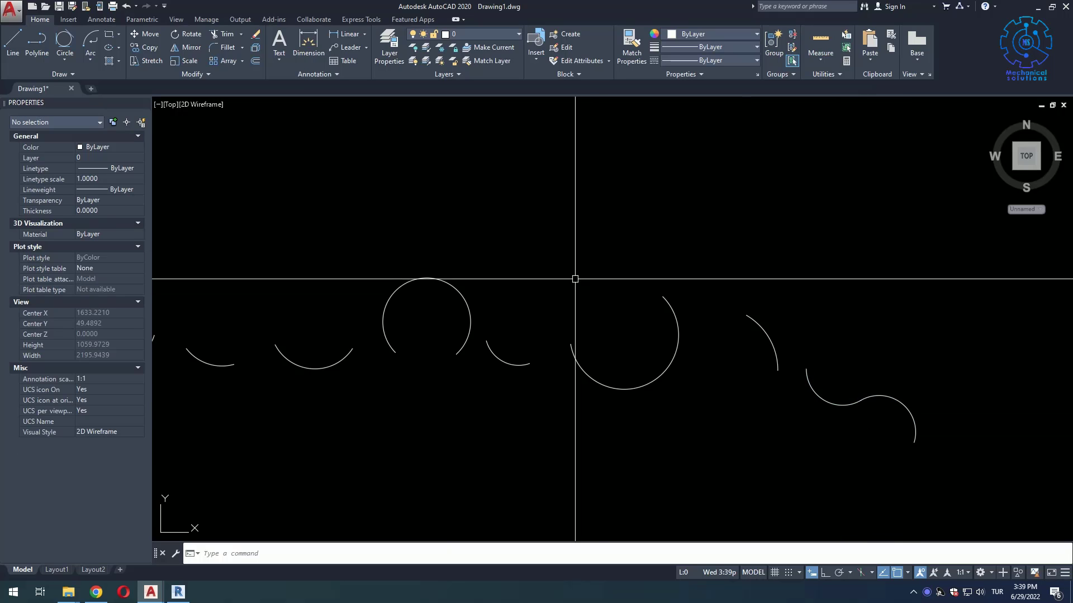
- Select all the arcs in the row and delete them
{"action": "scroll", "coordinate": [518, 226], "scroll_direction": "down", "scroll_amount": 5}
{"action": "left_click", "coordinate": [695, 177]}
{"action": "left_click", "coordinate": [285, 357]}
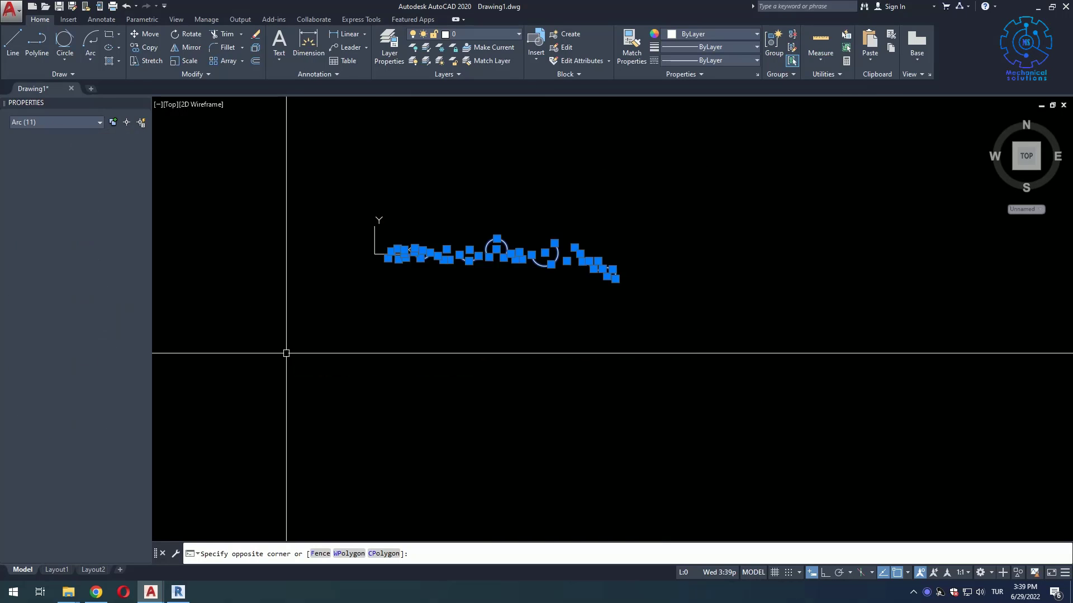
{"action": "key", "text": "Delete"}
- Draw a rectangle with its first corner at 300,200 and its opposite corner offset by 500,200
{"action": "mouse_move", "coordinate": [380, 311]}
{"action": "middle_mouse_down"}
{"action": "mouse_move", "coordinate": [370, 383]}
{"action": "mouse_move", "coordinate": [359, 300]}
{"action": "middle_mouse_up"}
{"action": "left_click", "coordinate": [108, 61]}
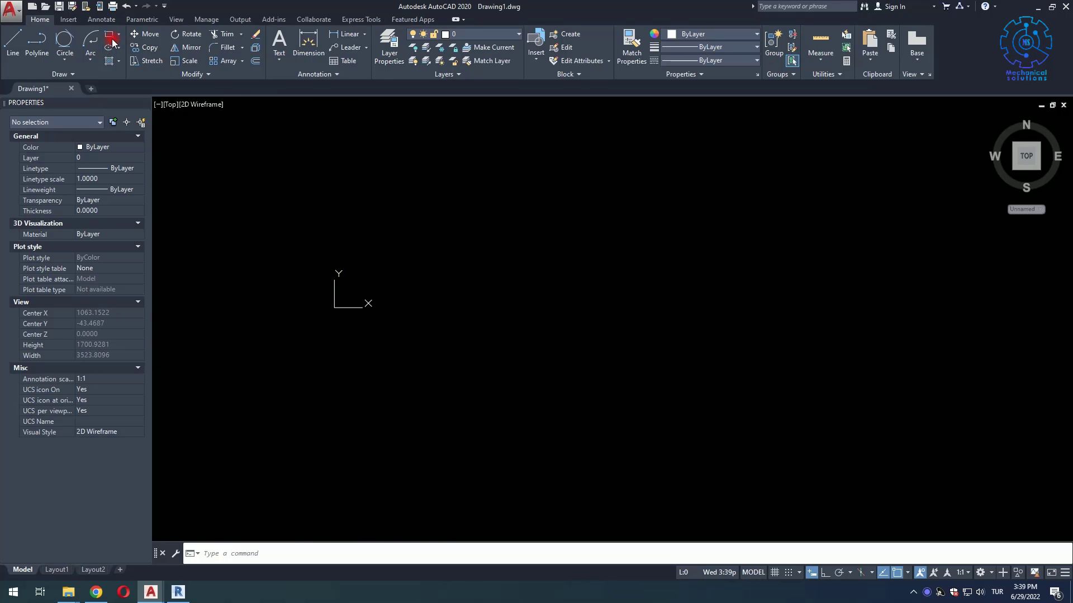
{"action": "left_click", "coordinate": [117, 35]}
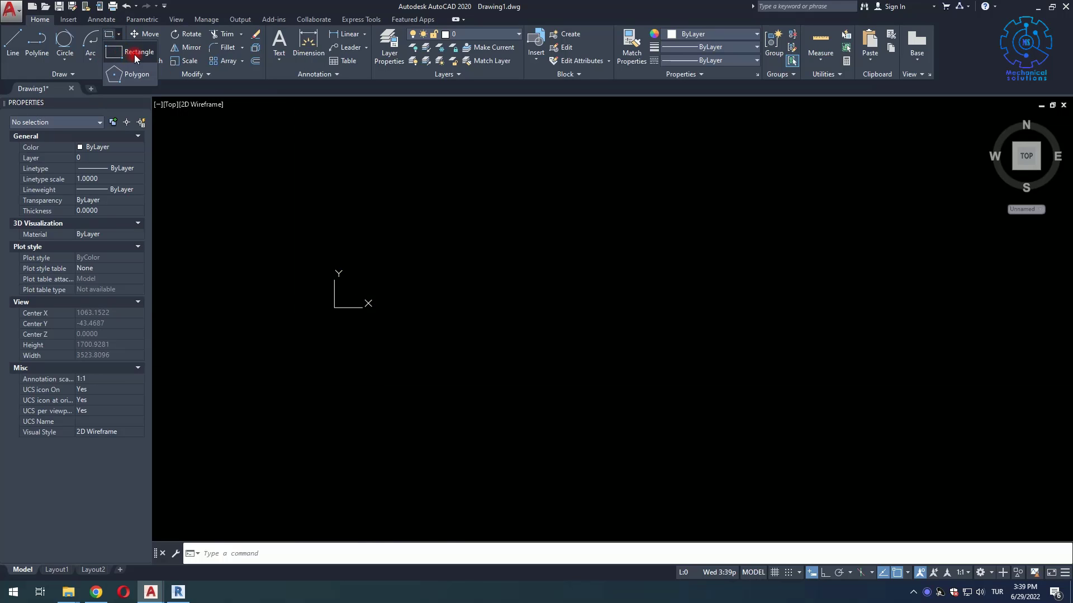
{"action": "left_click", "coordinate": [134, 55]}
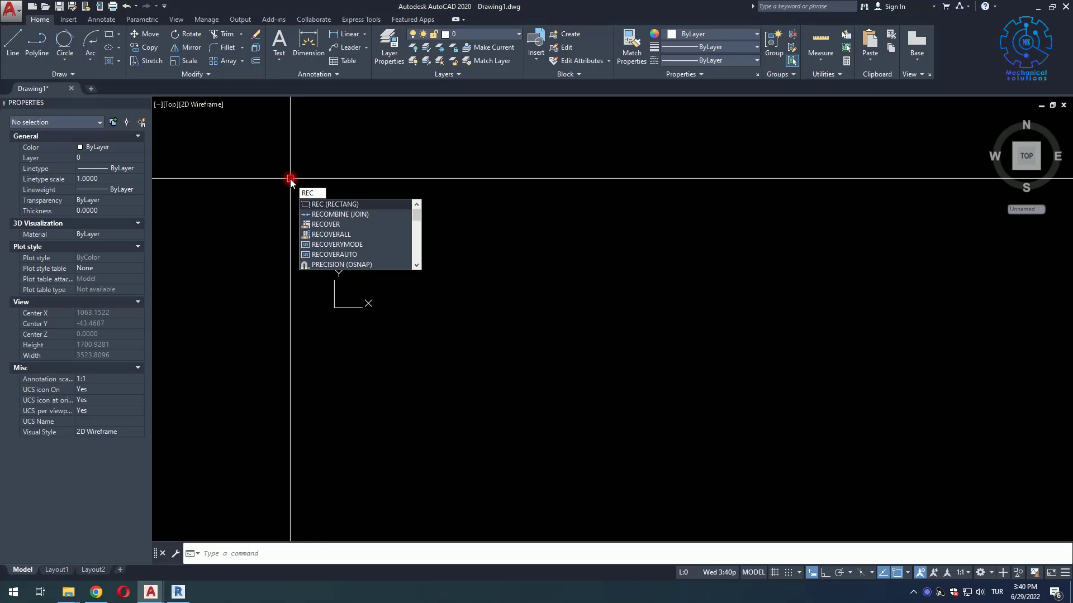
{"action": "left_click", "coordinate": [328, 206]}
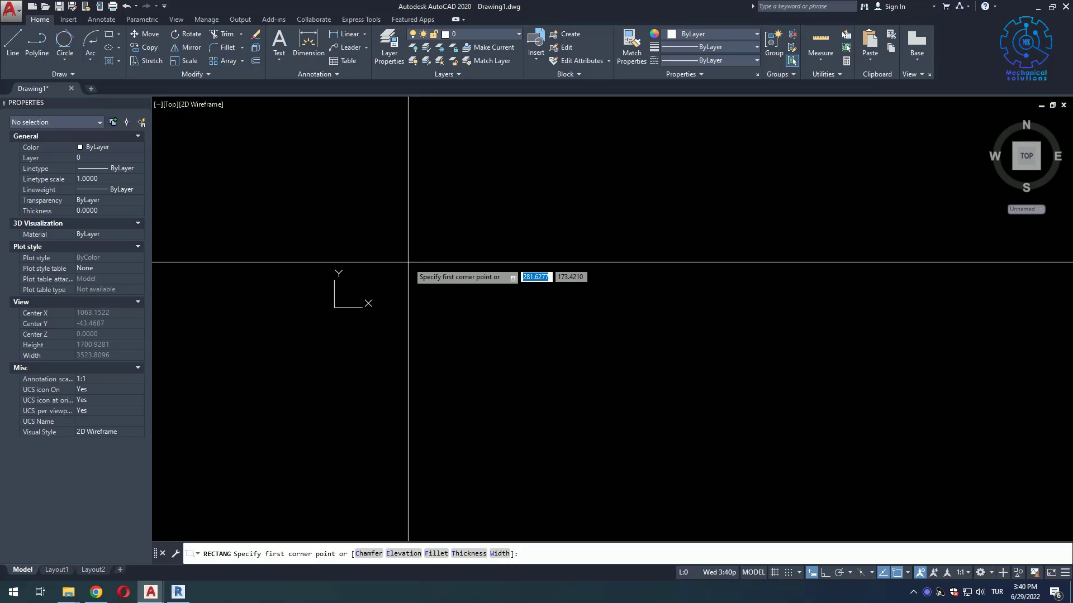
{"action": "type", "text": "200"}
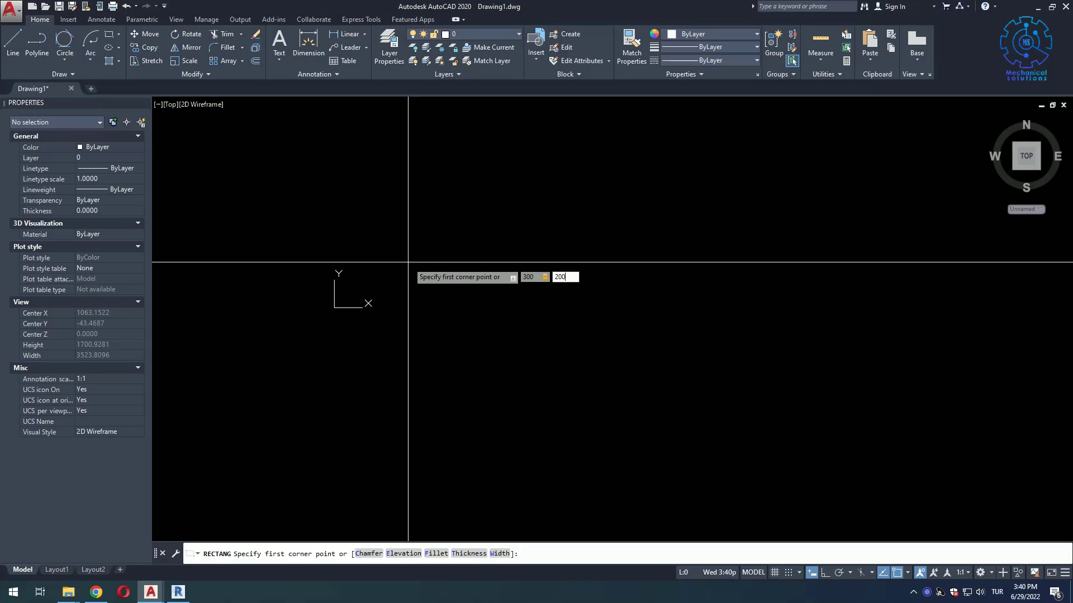
{"action": "key", "text": "Return"}
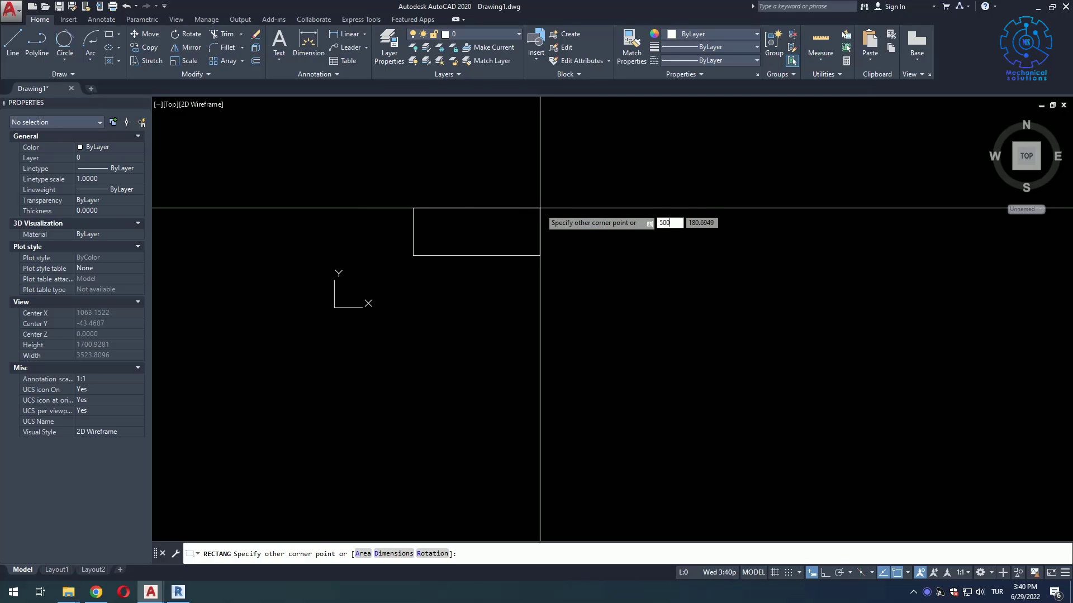
{"action": "key", "text": "Tab"}
{"action": "type", "text": "2"}
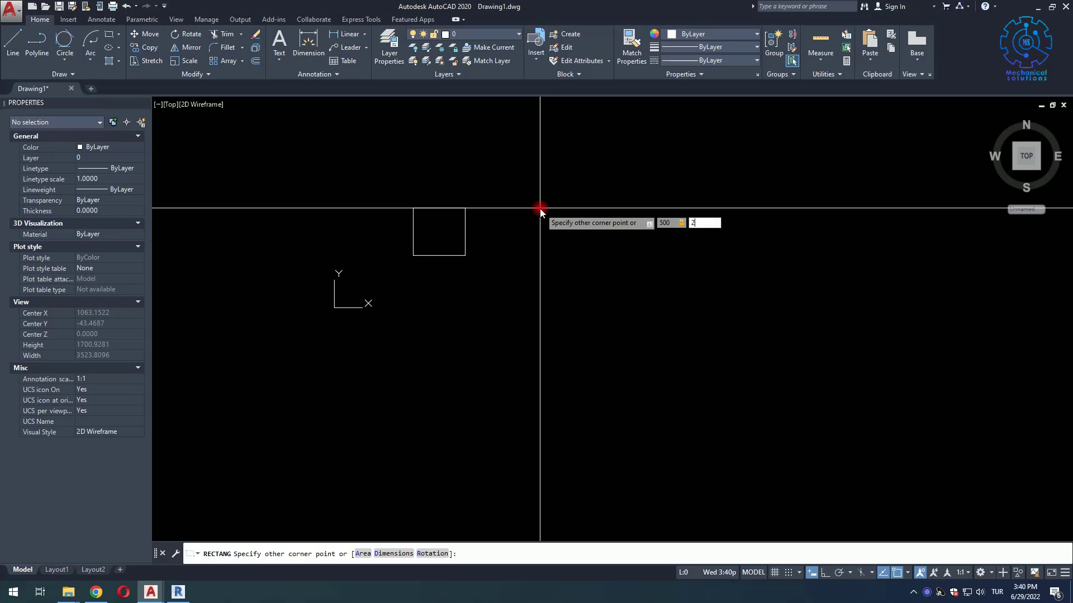
{"action": "type", "text": "00"}
{"action": "key", "text": "Return"}
- Inspect the rectangle's properties as a single polyline object
{"action": "left_click", "coordinate": [544, 219]}
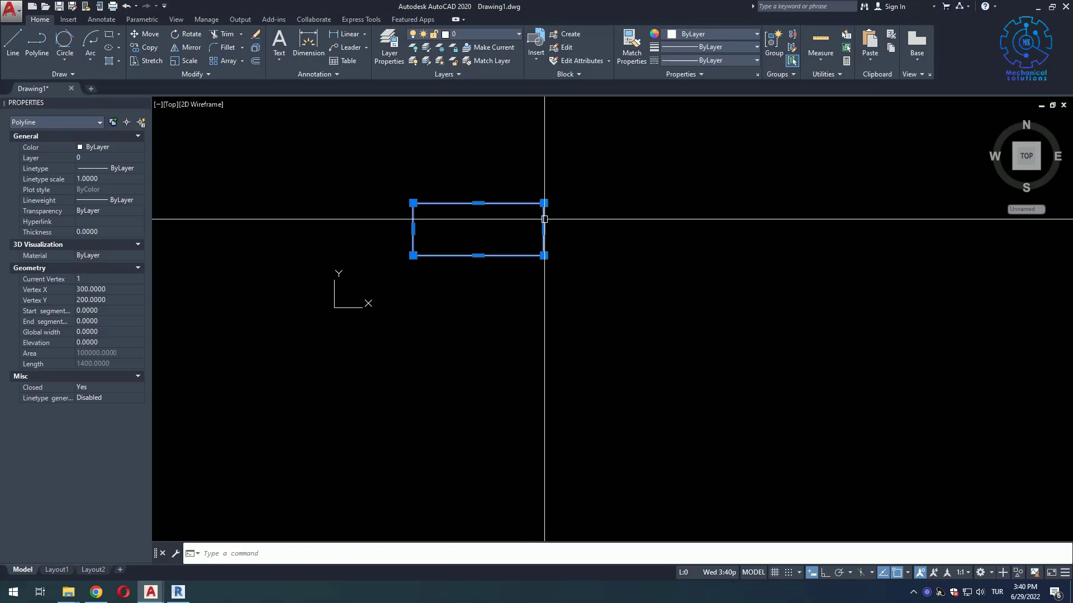
{"action": "key", "text": "Escape"}
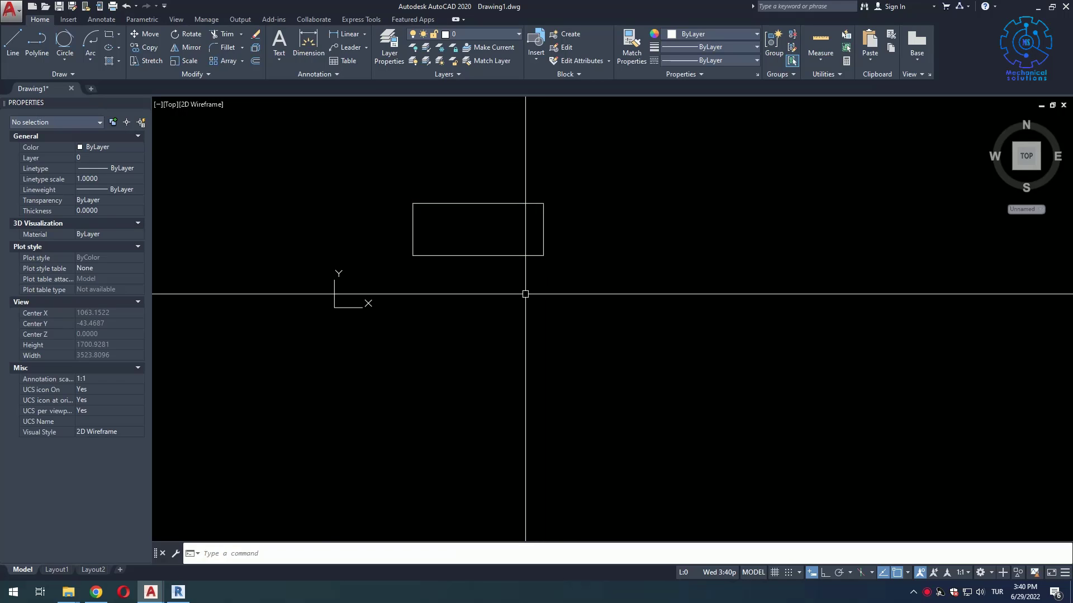
{"action": "left_click", "coordinate": [412, 255]}
{"action": "key", "text": "Escape"}
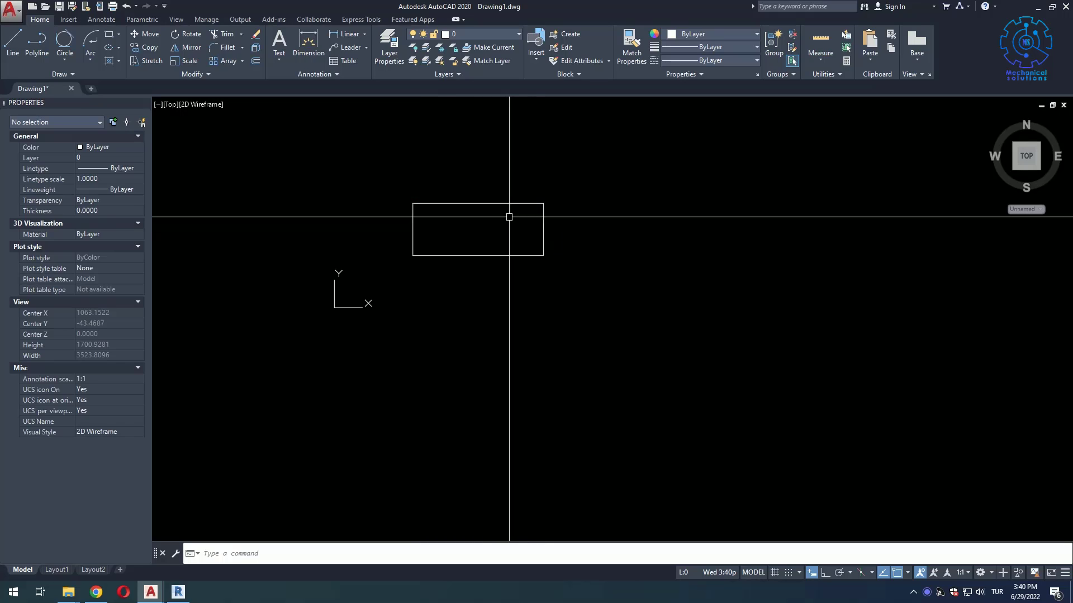
{"action": "left_click", "coordinate": [513, 272]}
{"action": "left_click", "coordinate": [481, 237]}
{"action": "middle_click_drag", "start_coordinate": [528, 255], "coordinate": [459, 319]}
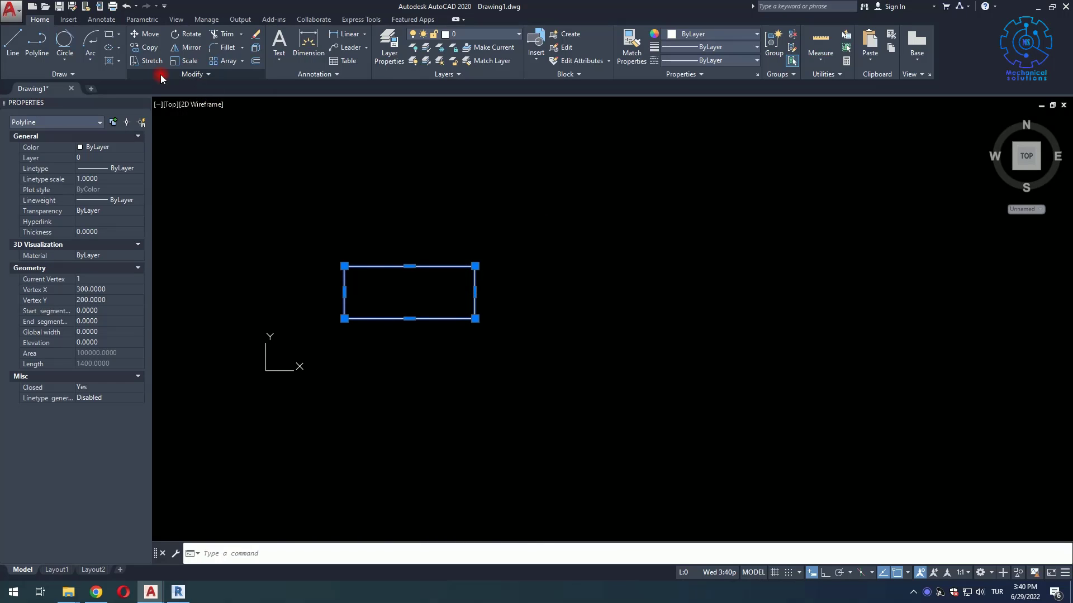
{"action": "key", "text": "Escape"}
{"action": "left_click", "coordinate": [121, 49]}
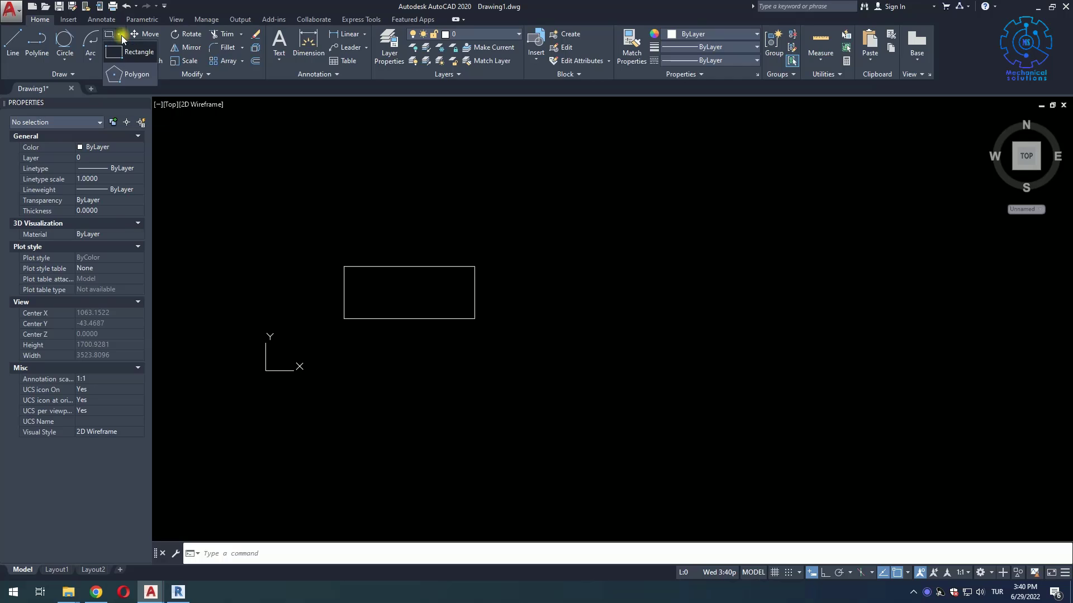
{"action": "left_click", "coordinate": [119, 34]}
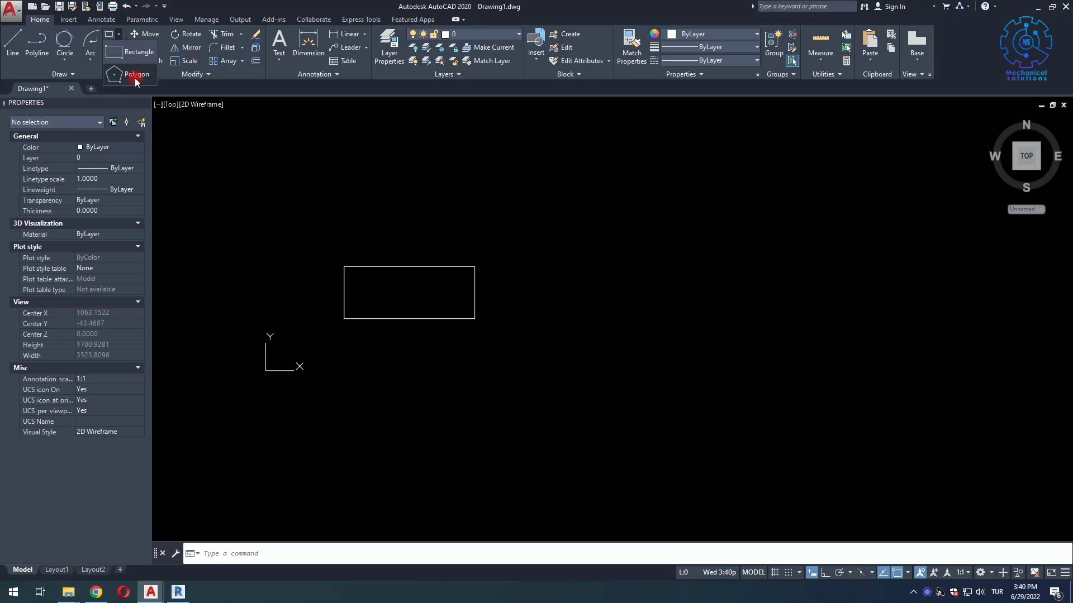
{"action": "left_click", "coordinate": [134, 79]}
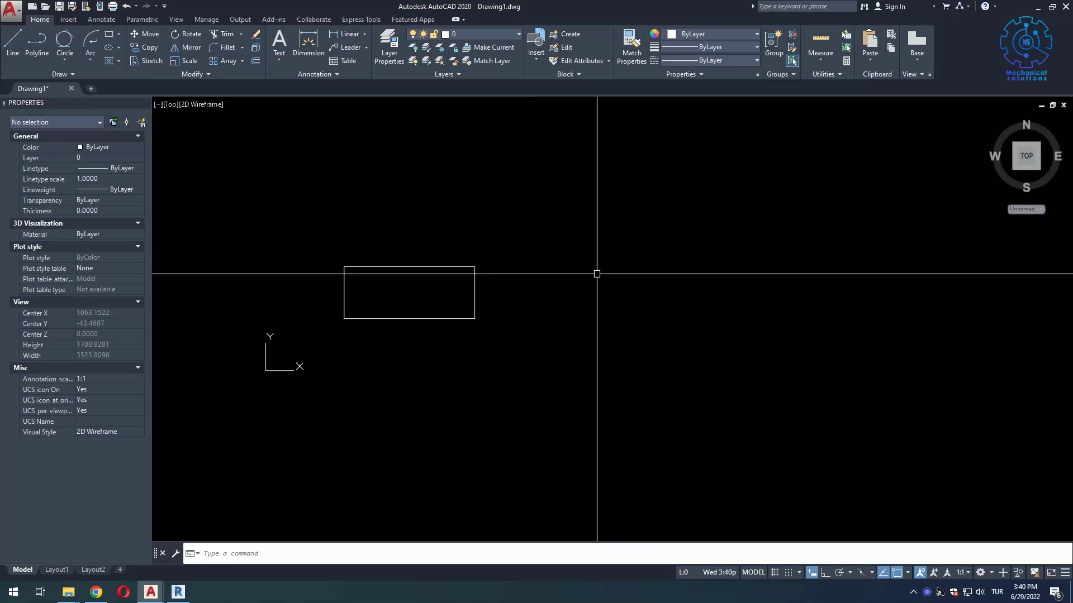
{"action": "type", "text": "c"}
{"action": "key", "text": "Return"}
{"action": "key", "text": "Escape"}
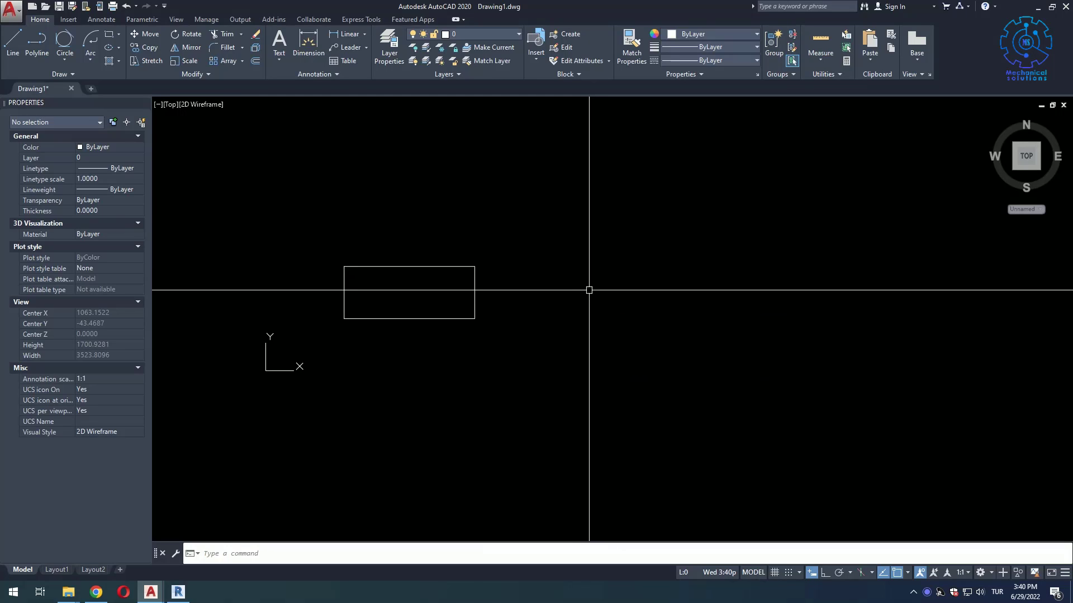
- Draw a circle with a radius of about 178 right of the rectangle, and shift it slightly to the right
{"action": "type", "text": "c"}
{"action": "key", "text": "Return"}
{"action": "left_click", "coordinate": [556, 287]}
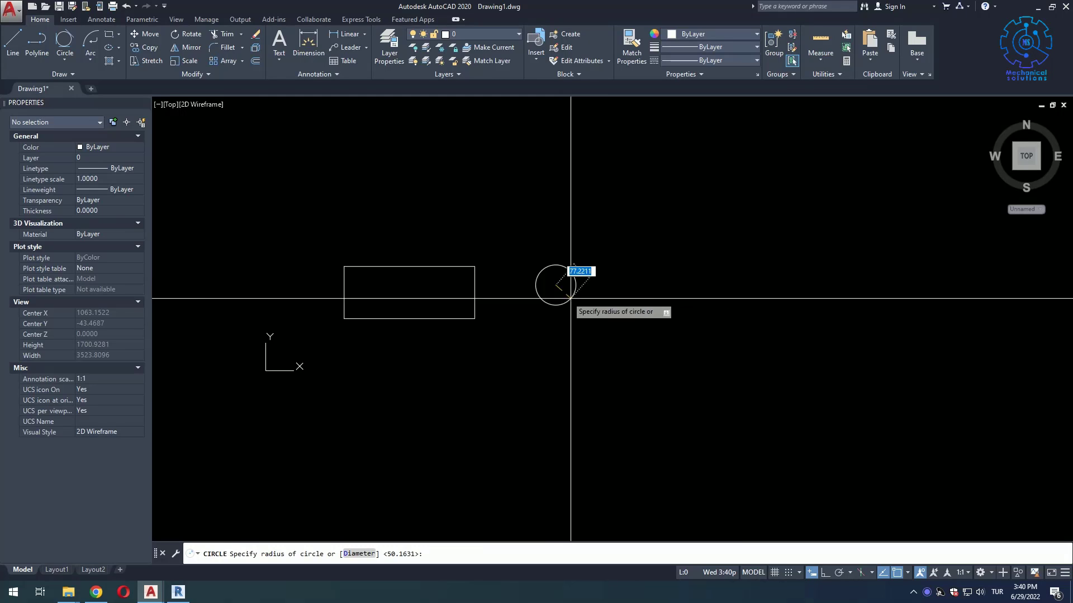
{"action": "left_click", "coordinate": [596, 307]}
{"action": "left_click", "coordinate": [598, 309]}
{"action": "key", "text": "Escape"}
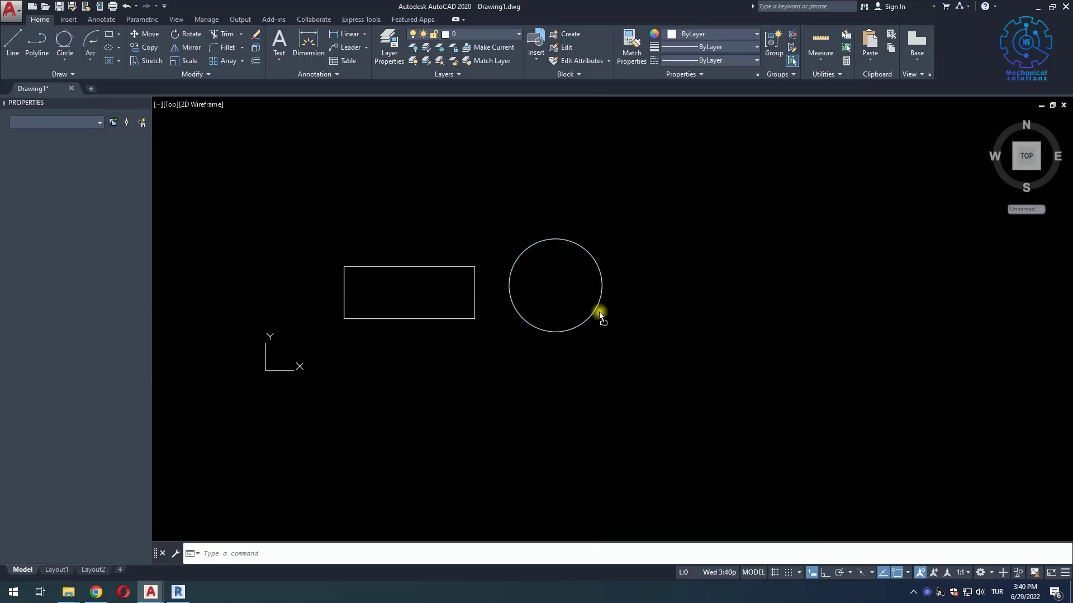
{"action": "left_click_drag", "start_coordinate": [599, 312], "coordinate": [618, 312]}
- Draw a 6-sided Inscribed in circle polygon centered on the circle's lower-left edge, and delete it
{"action": "left_click", "coordinate": [147, 57]}
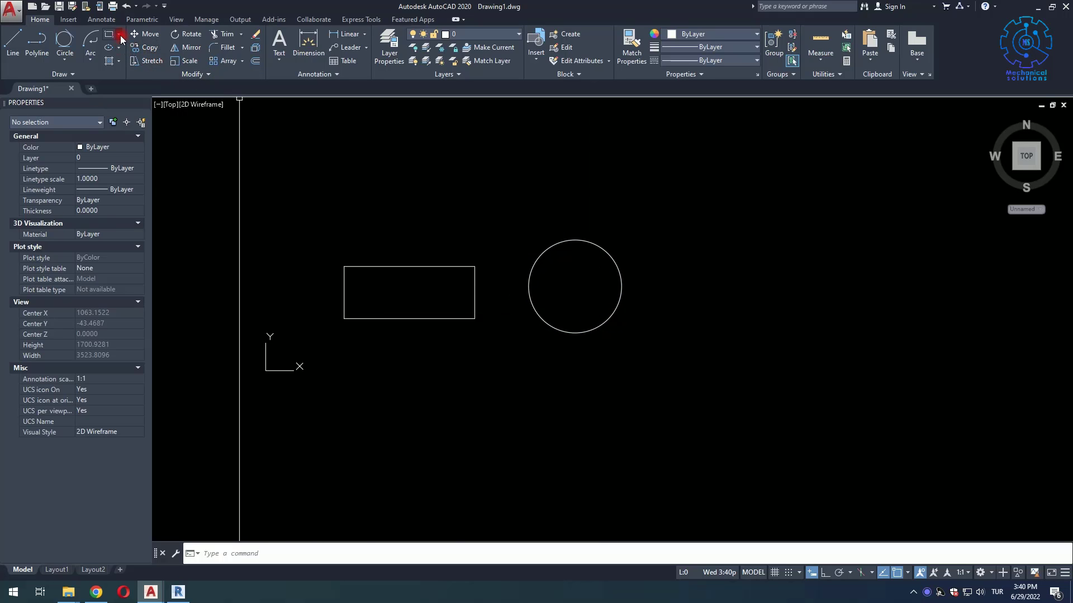
{"action": "left_click", "coordinate": [119, 35]}
{"action": "left_click", "coordinate": [128, 76]}
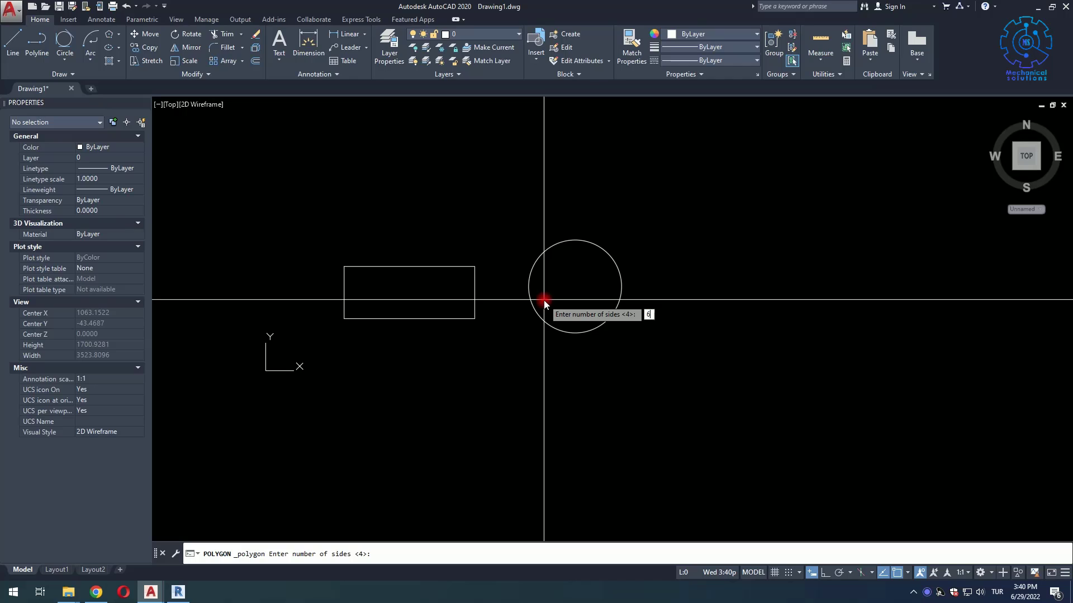
{"action": "type", "text": "6"}
{"action": "key", "text": "Return"}
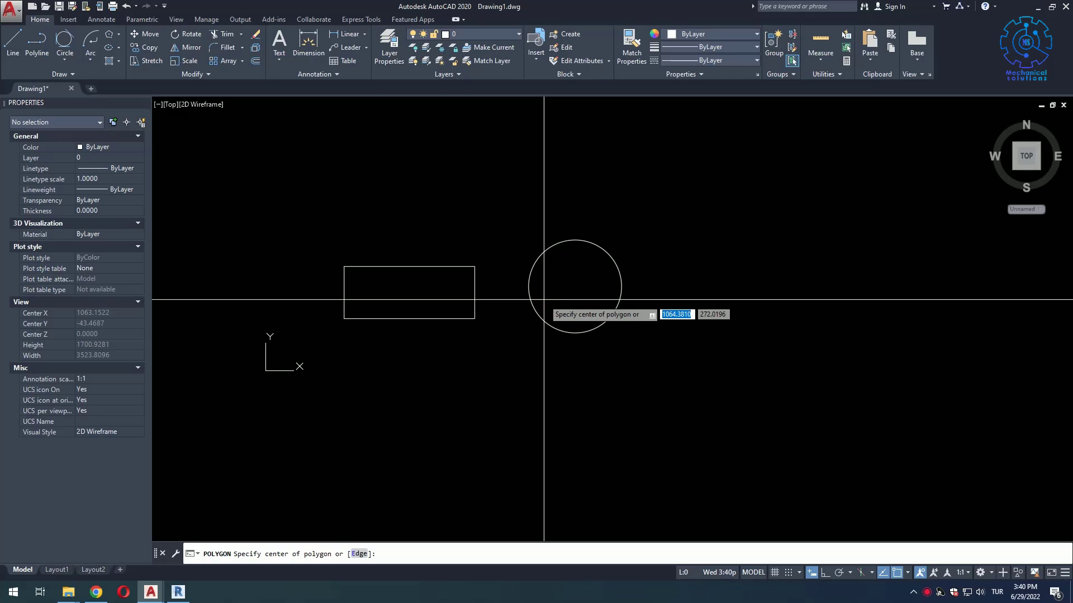
{"action": "left_click", "coordinate": [553, 328]}
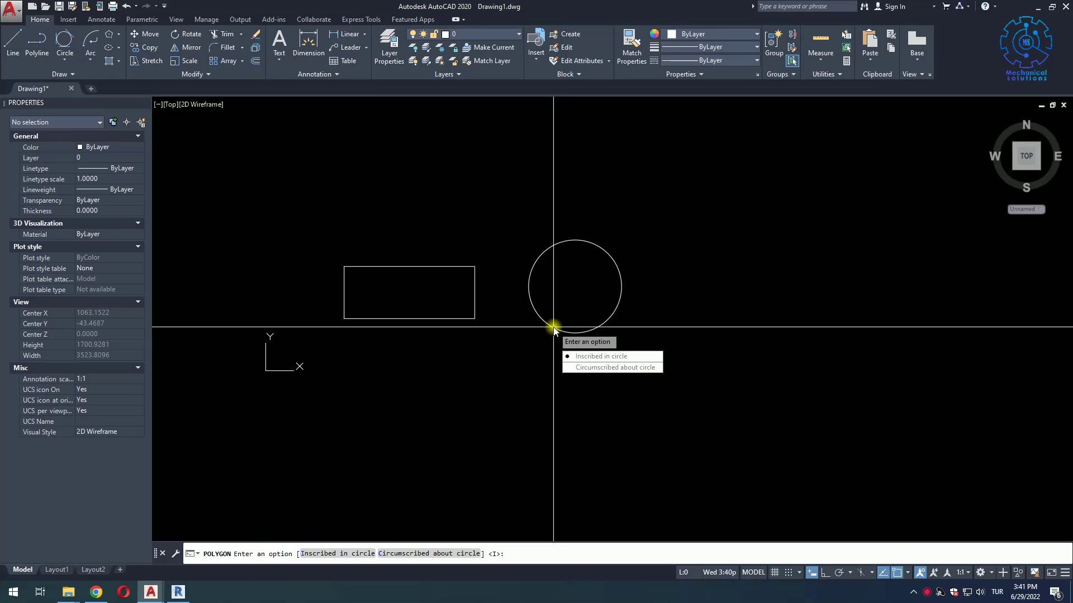
{"action": "left_click", "coordinate": [585, 357]}
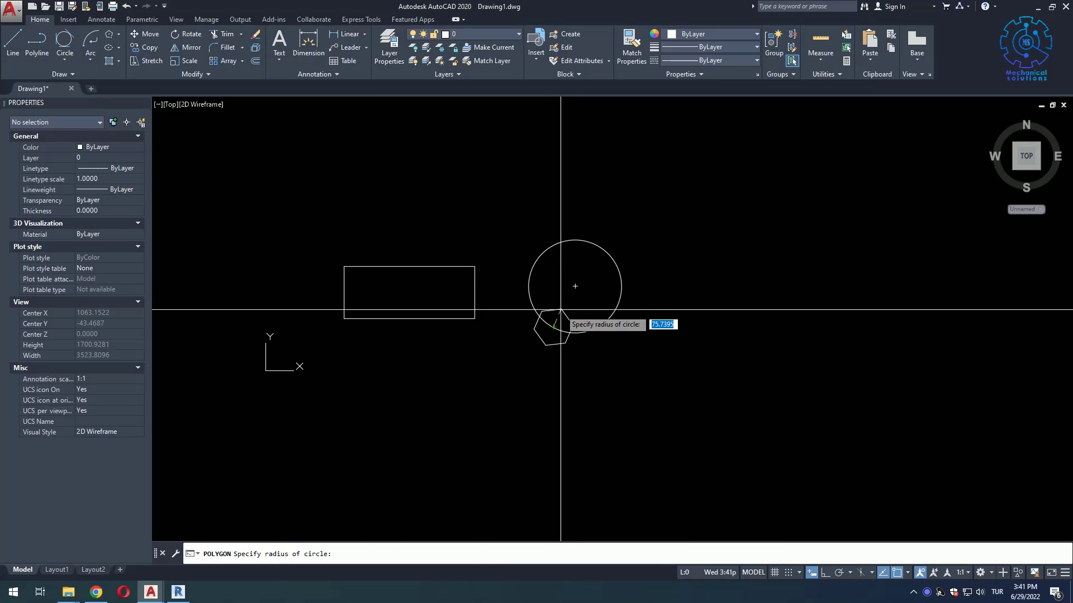
{"action": "left_click", "coordinate": [571, 296]}
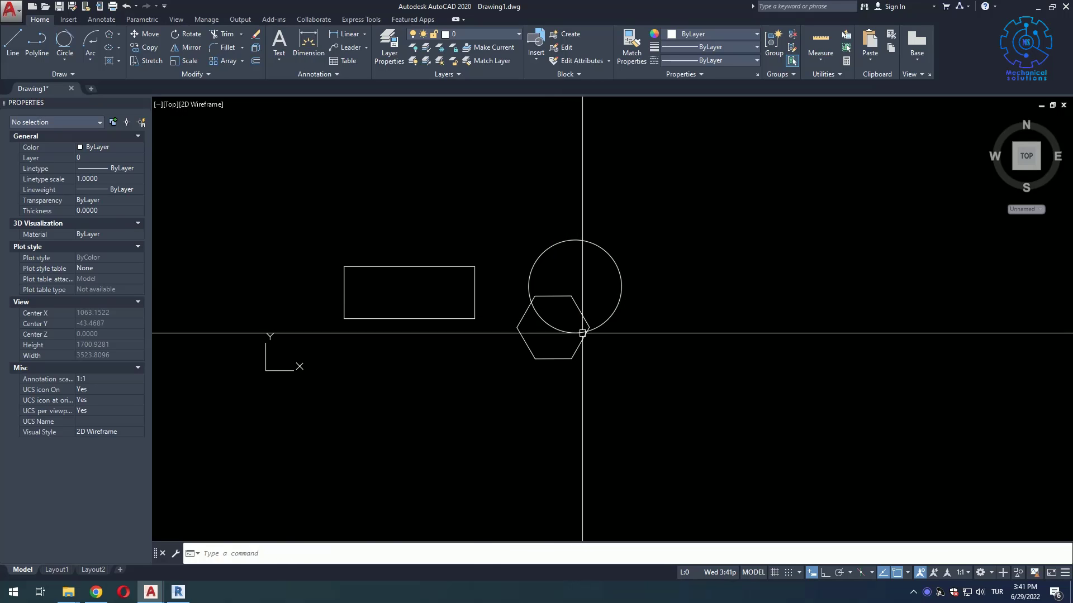
{"action": "left_click", "coordinate": [574, 355]}
{"action": "key", "text": "Delete"}
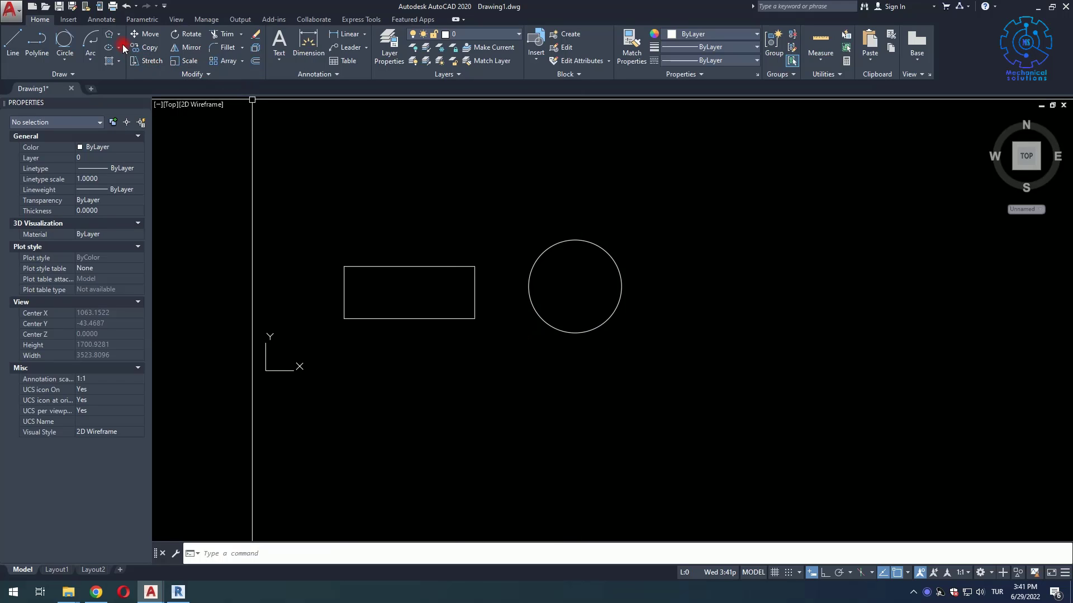
- Draw a 6-sided Inscribed in circle polygon from the circle's center, with its corners on the circle
{"action": "left_click", "coordinate": [109, 34]}
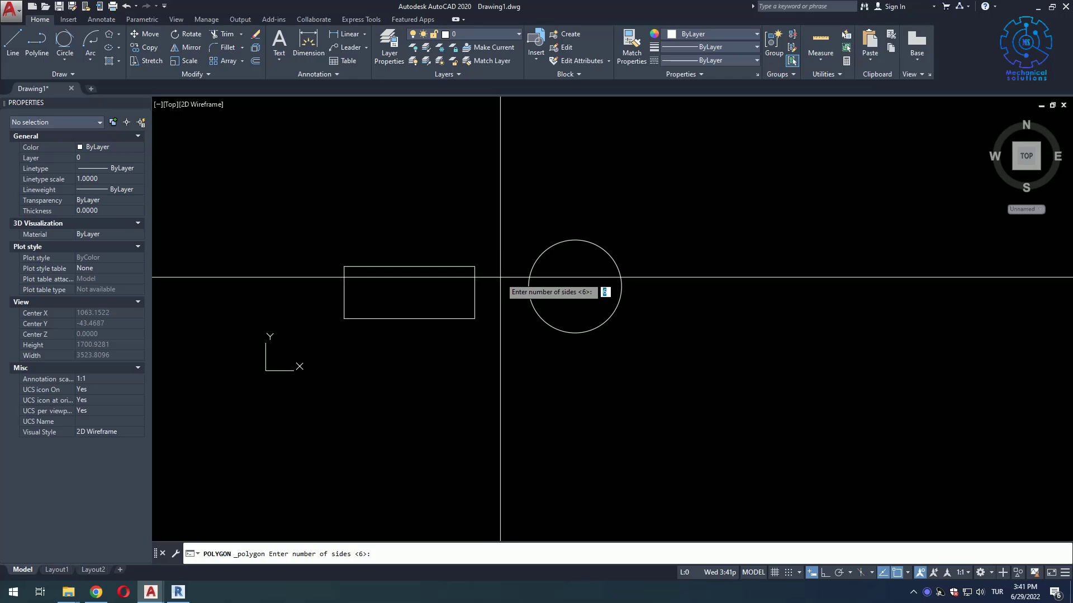
{"action": "key", "text": "Return"}
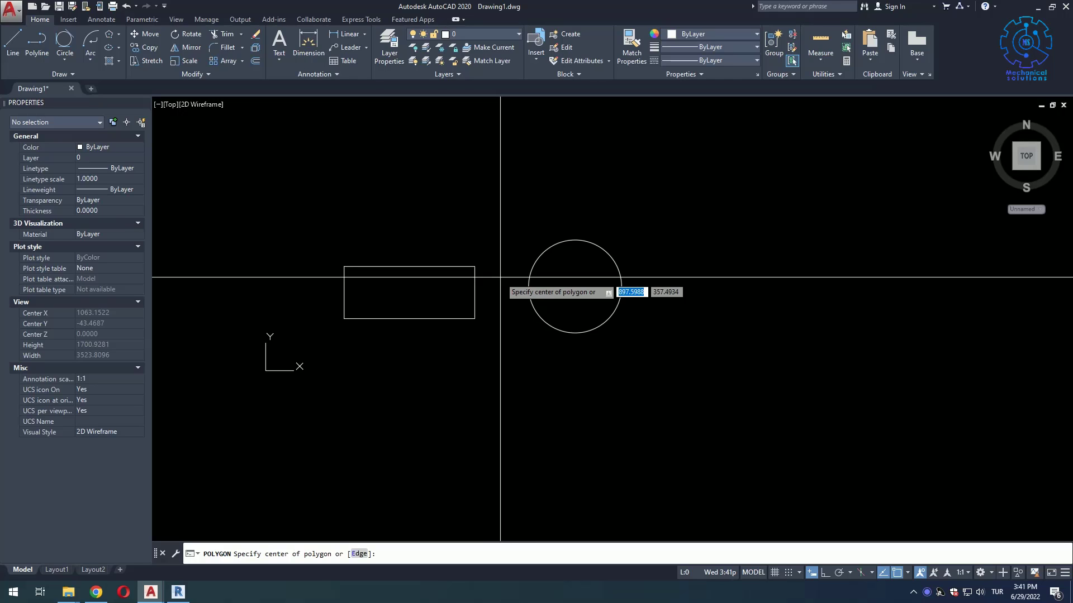
{"action": "left_click", "coordinate": [572, 288]}
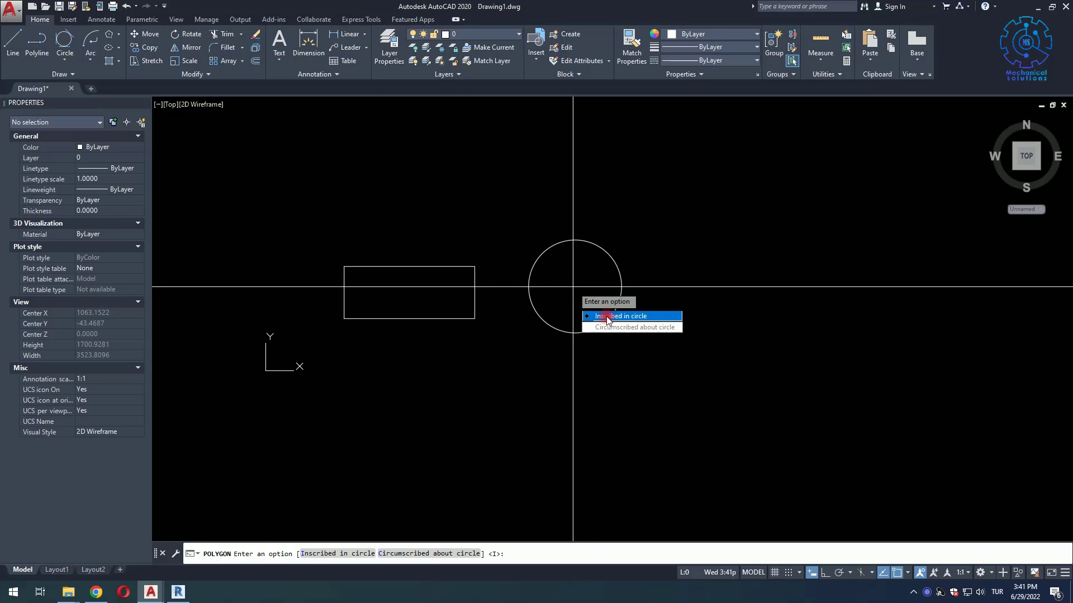
{"action": "key", "text": "Return"}
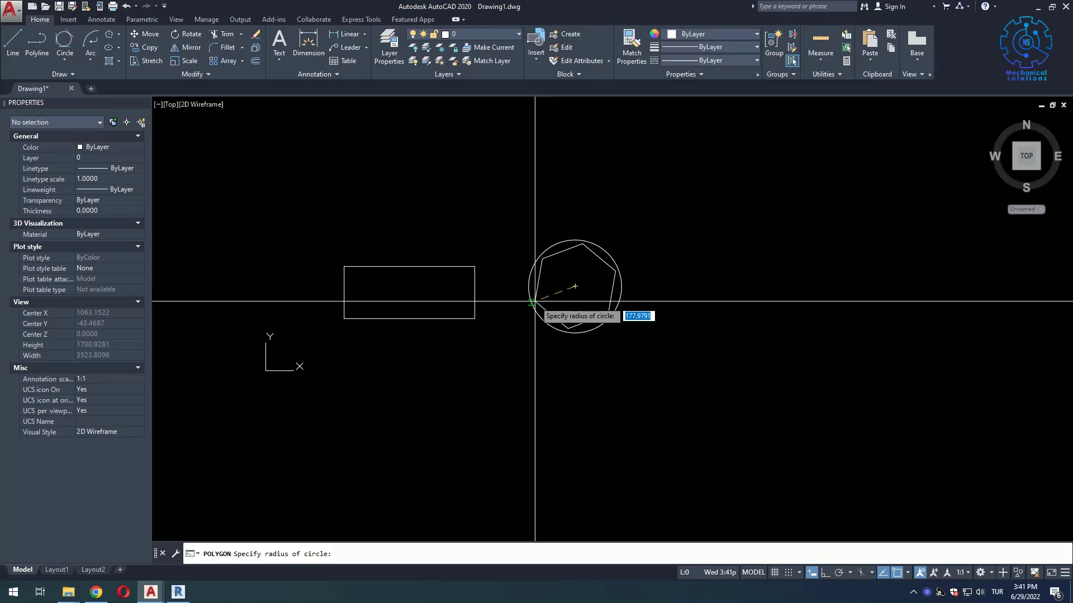
{"action": "left_click", "coordinate": [533, 306]}
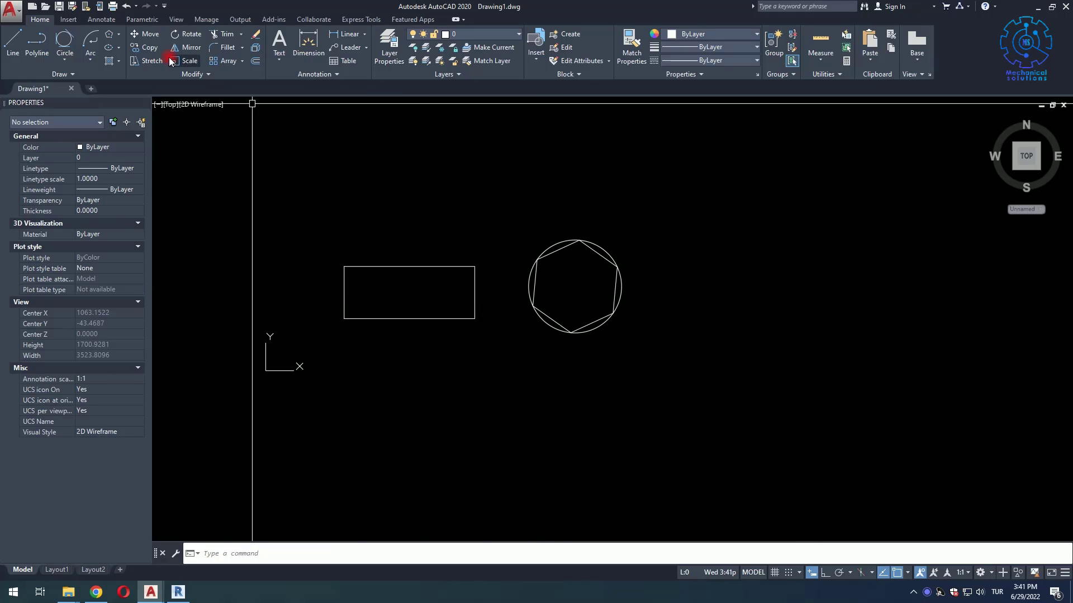
- Draw a 6-sided Circumscribed about circle polygon from the circle's center, using a radius that reaches the circle's edge
{"action": "left_click", "coordinate": [108, 38]}
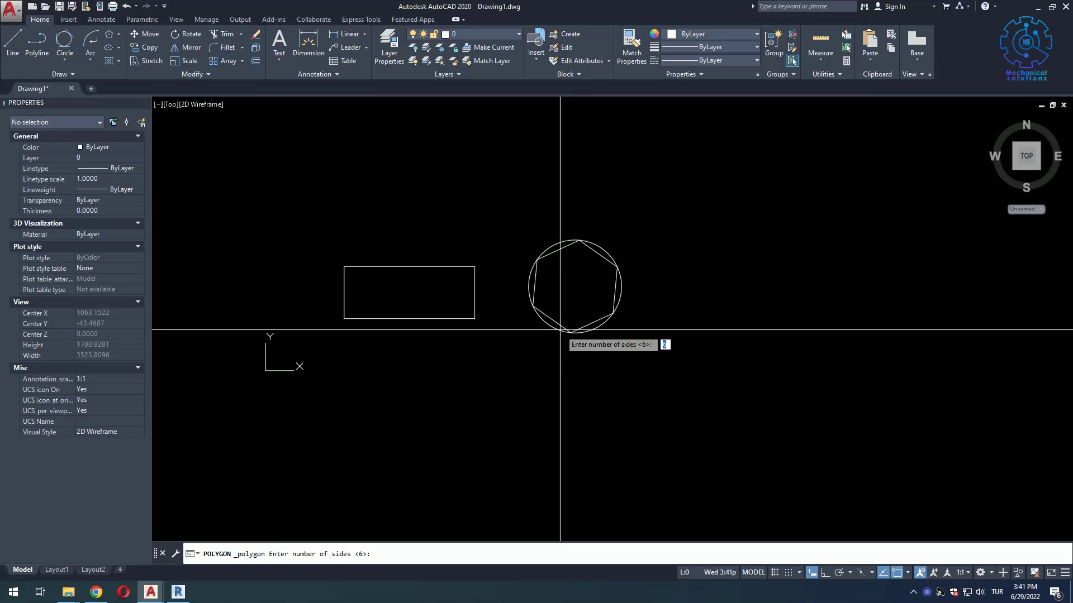
{"action": "key", "text": "Return"}
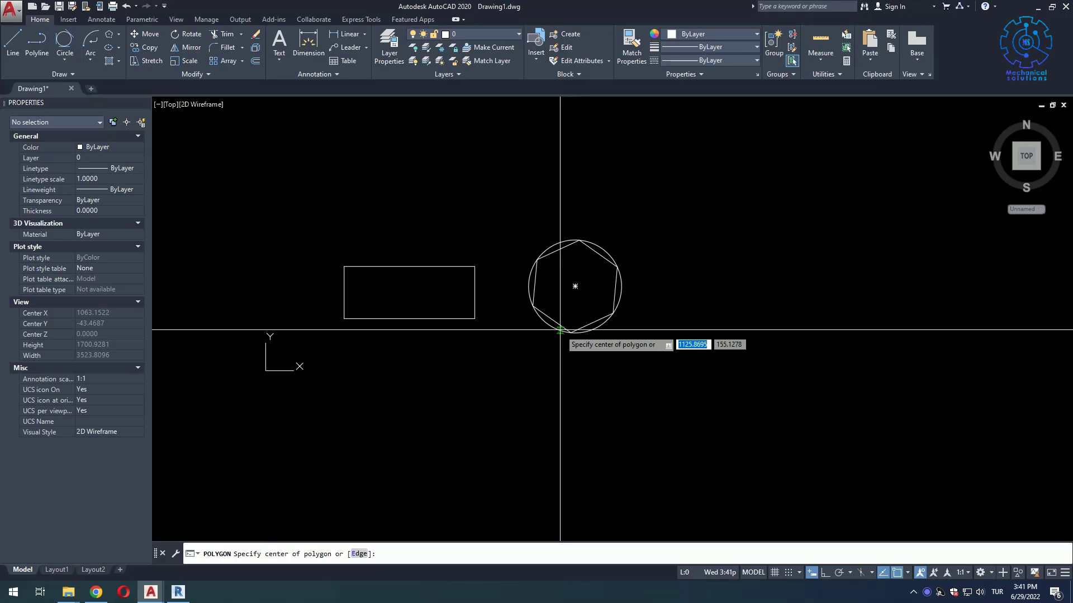
{"action": "left_click", "coordinate": [574, 286]}
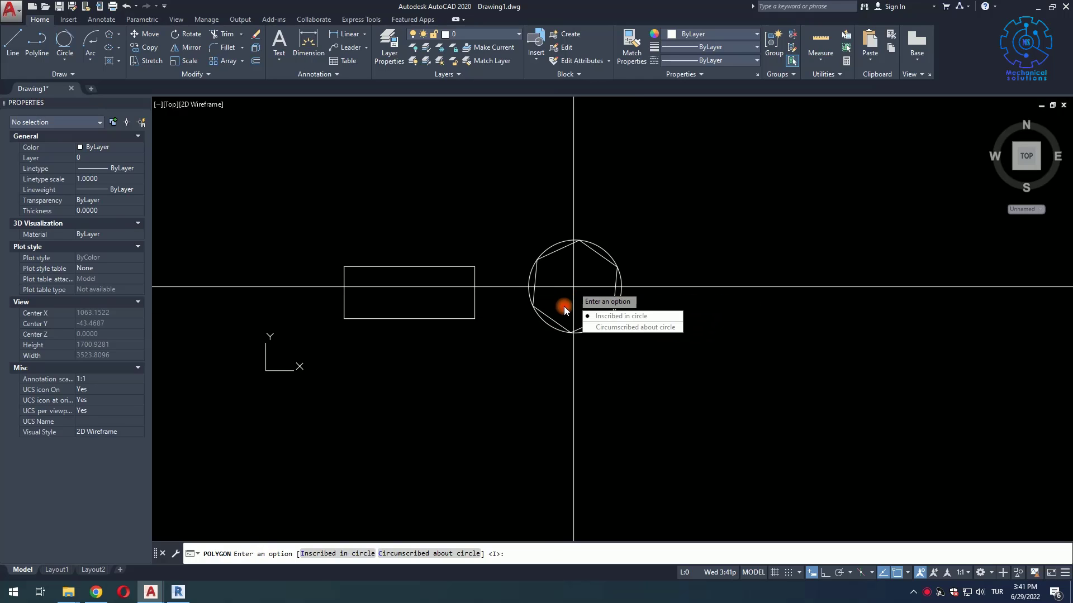
{"action": "left_click", "coordinate": [623, 327]}
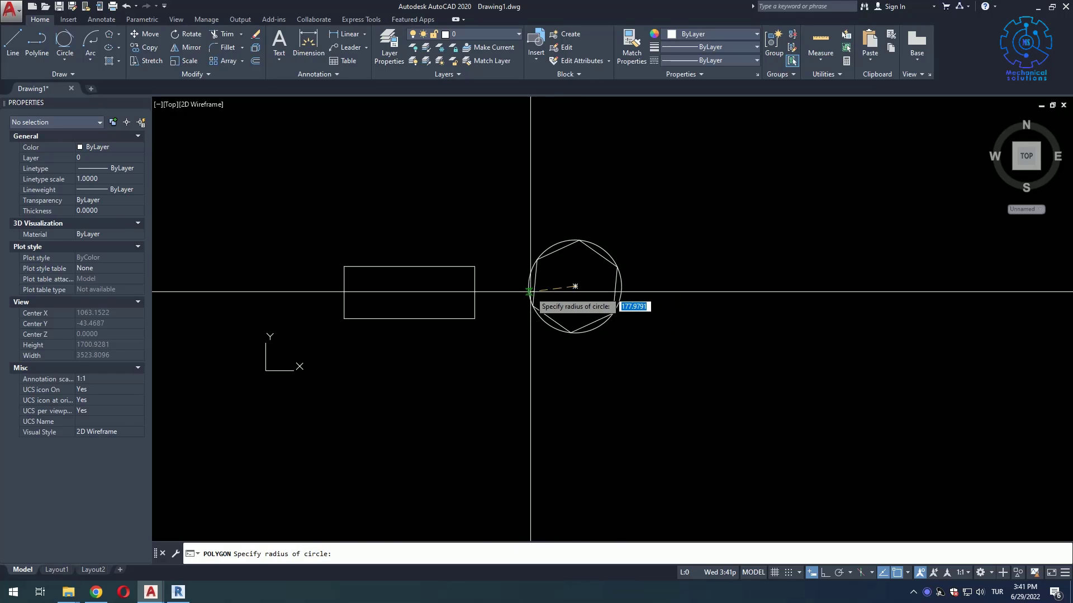
{"action": "left_click", "coordinate": [541, 320]}
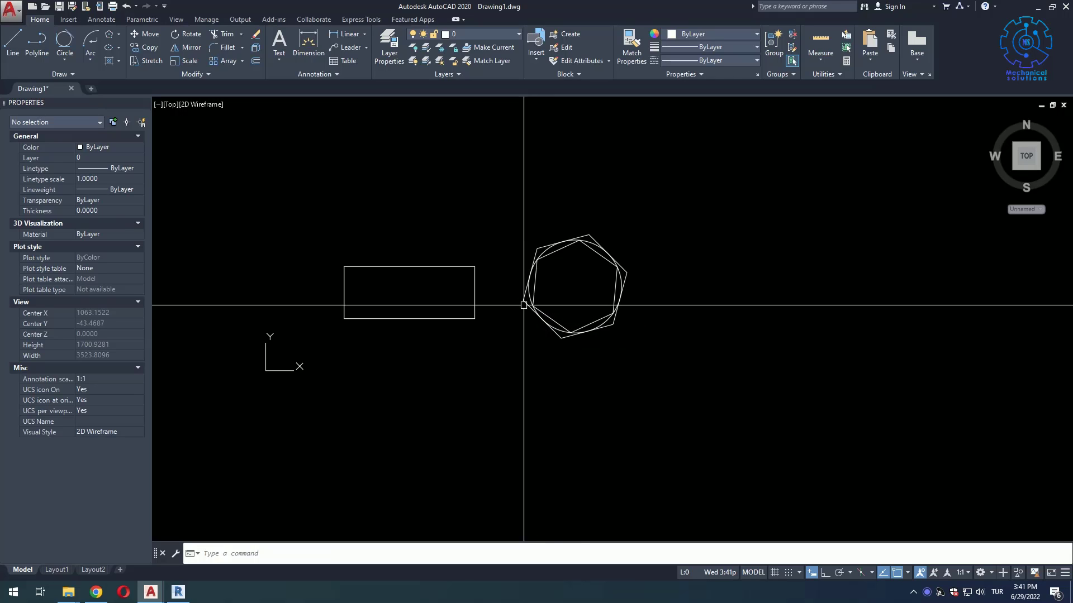
{"action": "scroll", "coordinate": [570, 260], "scroll_direction": "up", "scroll_amount": 3}
{"action": "scroll", "coordinate": [585, 232], "scroll_direction": "down", "scroll_amount": 2}
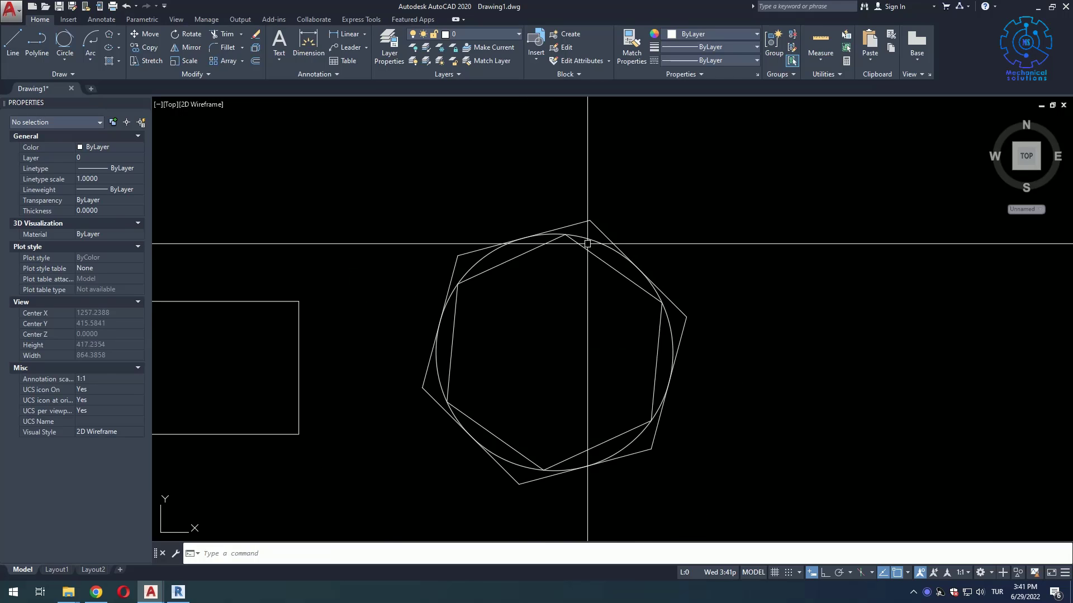
- Delete the rectangle, the circle and both polygons to clear the drawing area
{"action": "scroll", "coordinate": [631, 278], "scroll_direction": "down", "scroll_amount": 1}
{"action": "scroll", "coordinate": [630, 278], "scroll_direction": "down", "scroll_amount": 2}
{"action": "left_click", "coordinate": [706, 220]}
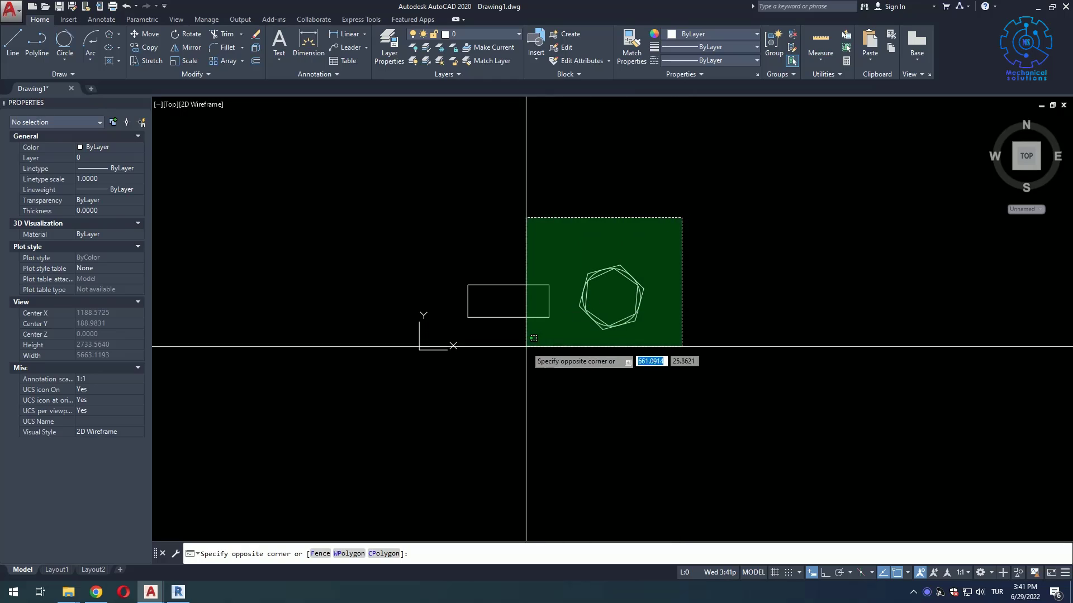
{"action": "left_click", "coordinate": [527, 347]}
{"action": "key", "text": "Delete"}
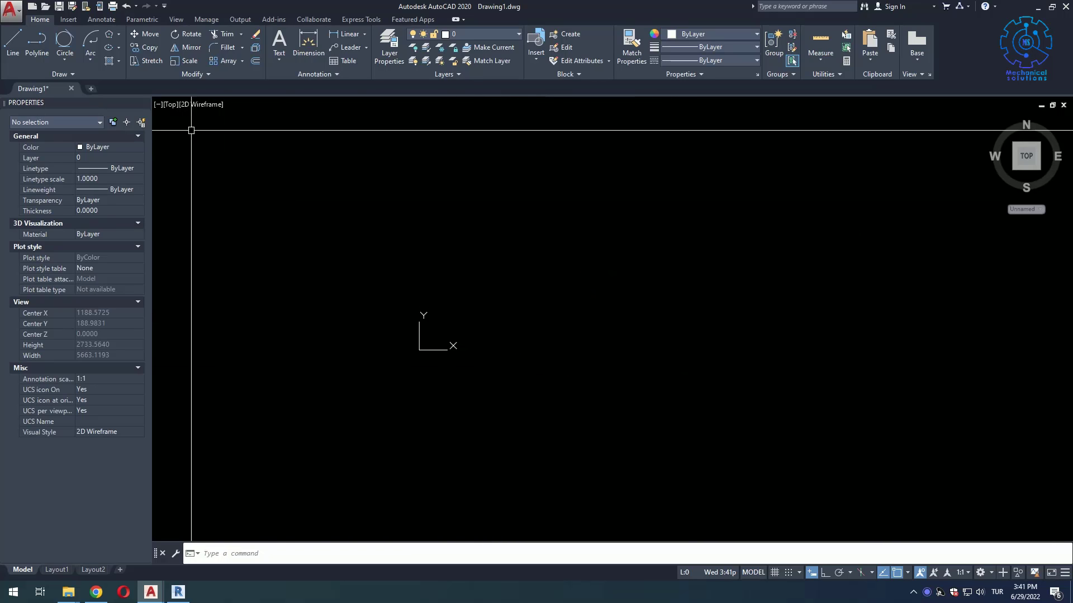
- Draw a horizontal ellipse with the Center method, with a major radius of about 326 and a minor radius of about 136
{"action": "left_click", "coordinate": [120, 48]}
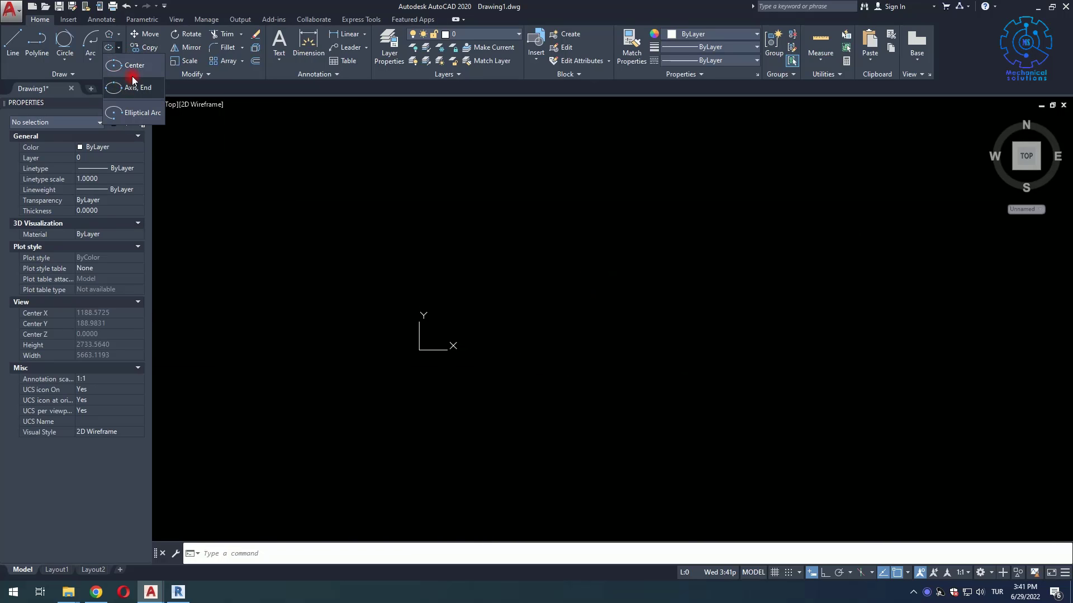
{"action": "left_click", "coordinate": [134, 67]}
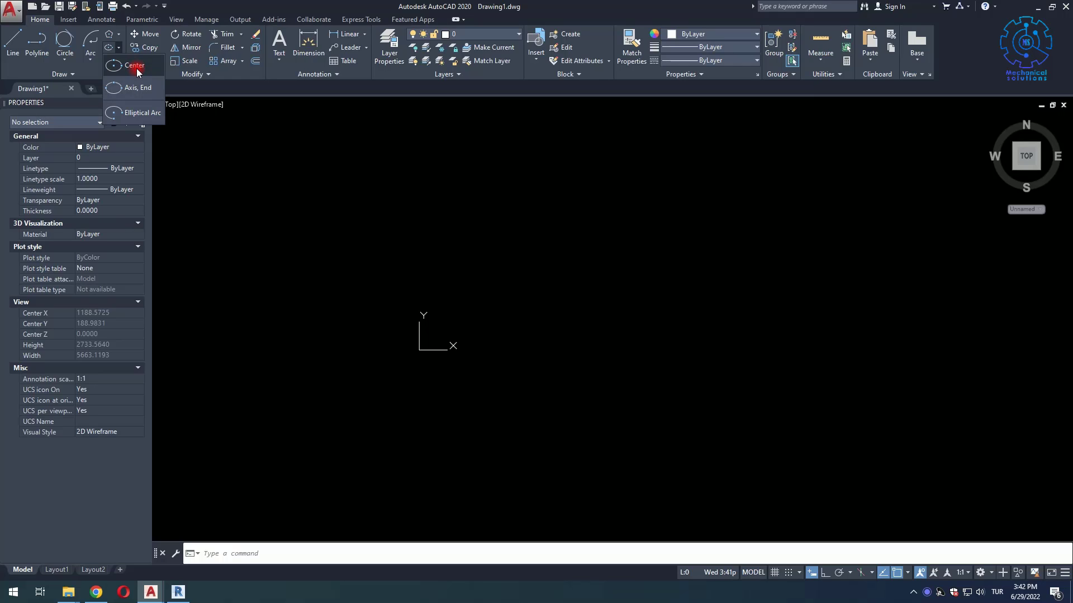
{"action": "left_click", "coordinate": [130, 91]}
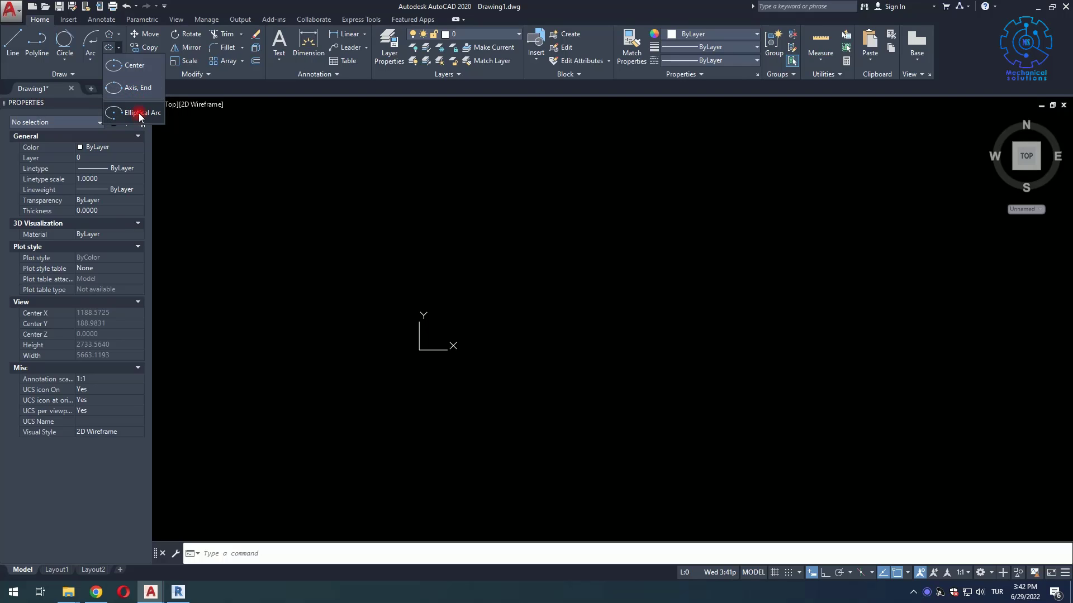
{"action": "left_click", "coordinate": [134, 67]}
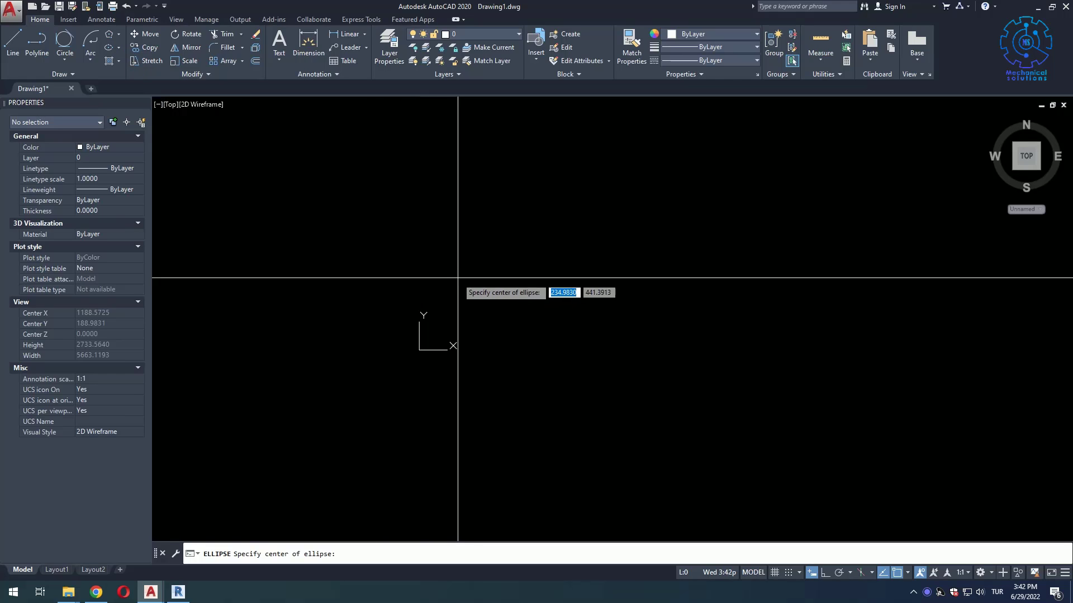
{"action": "left_click", "coordinate": [477, 286]}
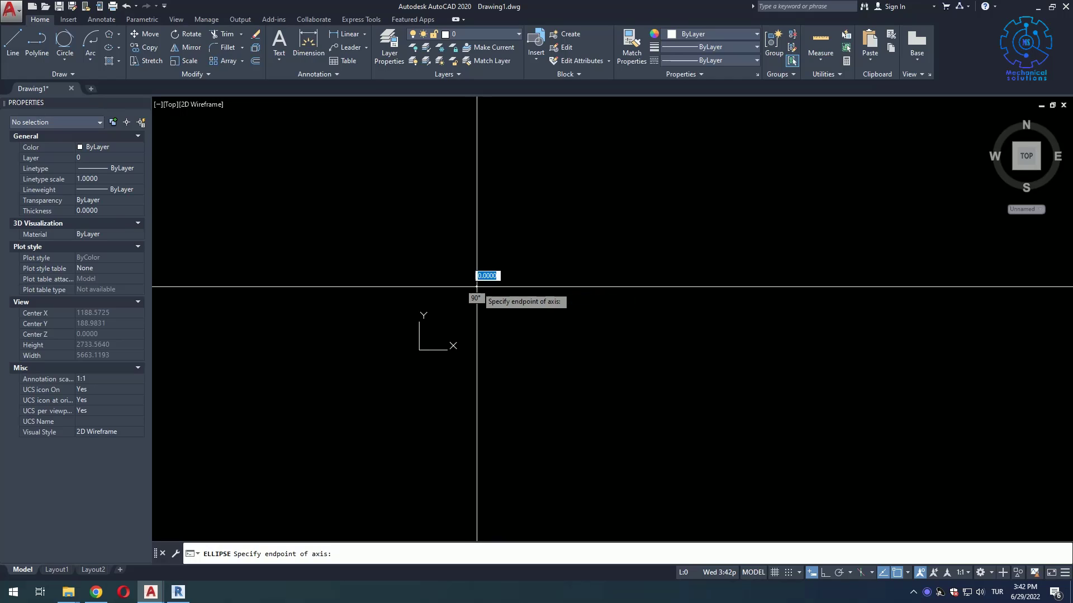
{"action": "left_click", "coordinate": [423, 286]}
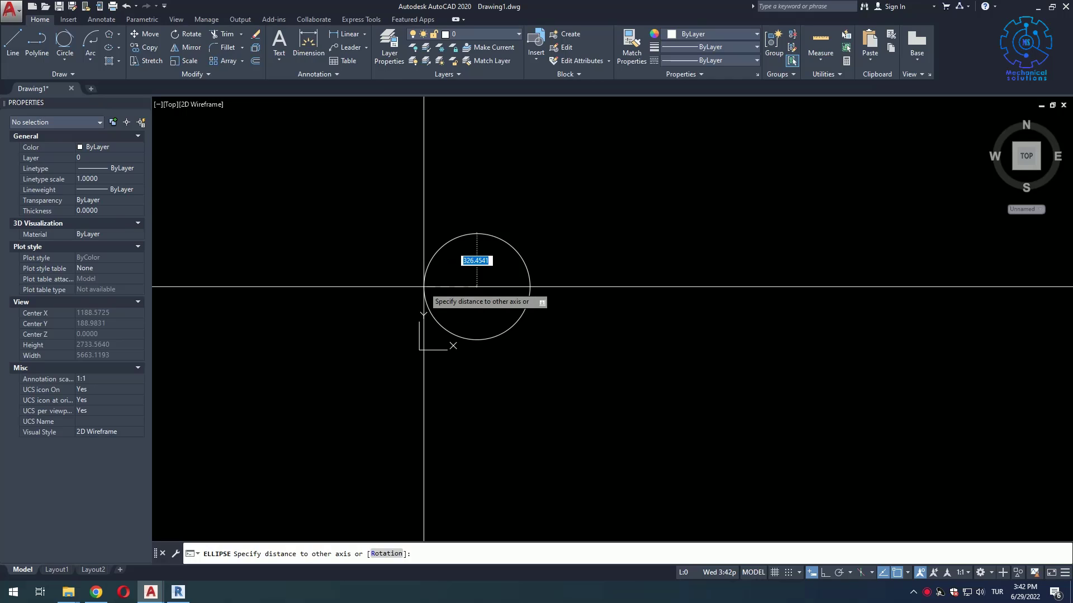
{"action": "left_click", "coordinate": [461, 272]}
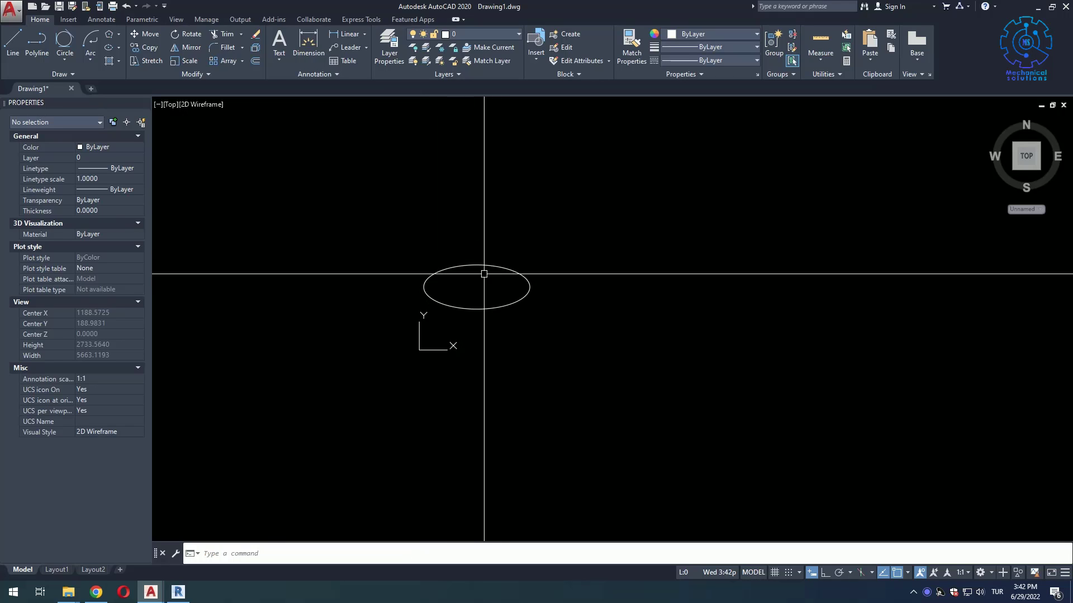
- Draw a second horizontal ellipse right of the first with the Axis, End method and Ortho on, with a major radius of about 265
{"action": "middle_click_drag", "start_coordinate": [591, 271], "coordinate": [567, 267]}
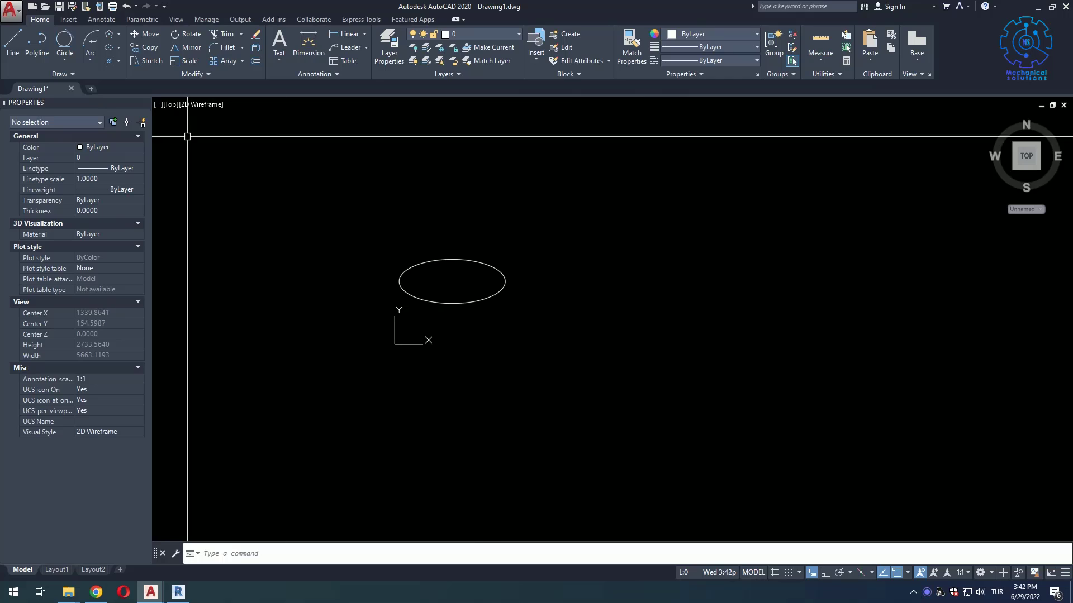
{"action": "left_click", "coordinate": [120, 47]}
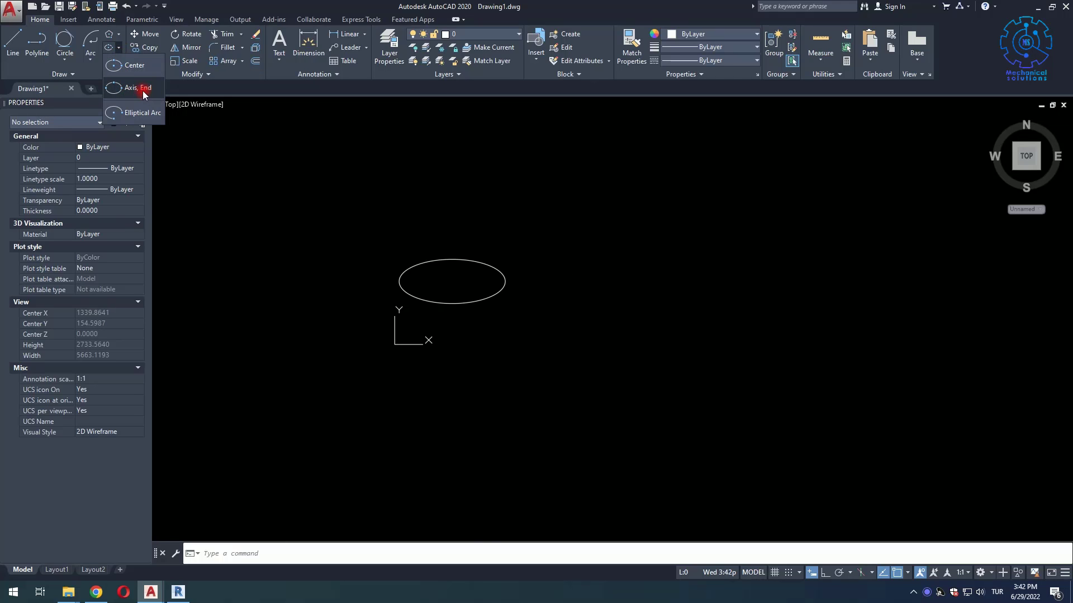
{"action": "left_click", "coordinate": [142, 90]}
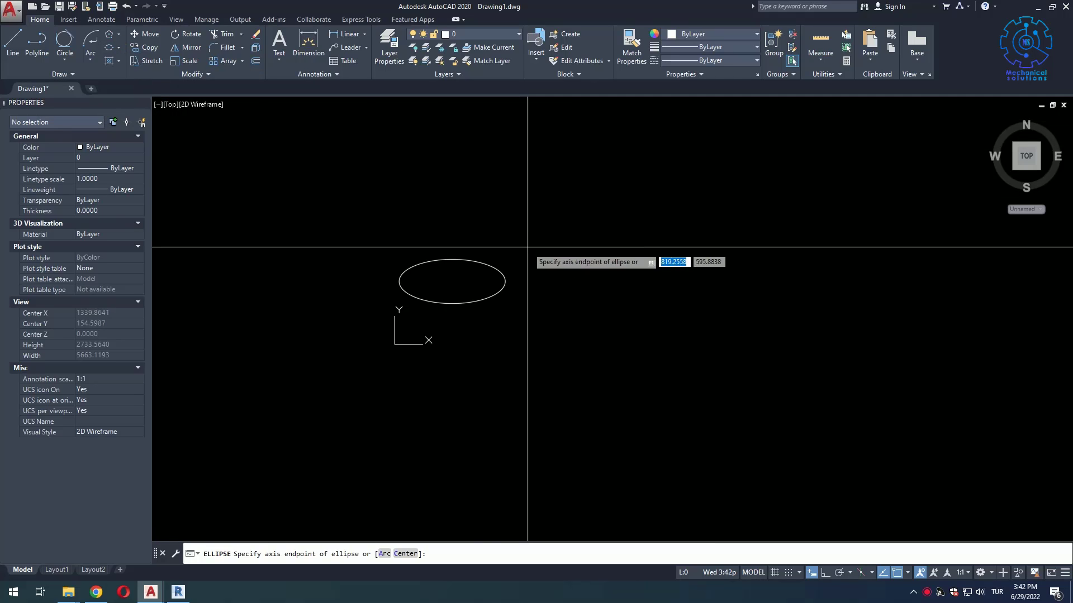
{"action": "left_click", "coordinate": [573, 284]}
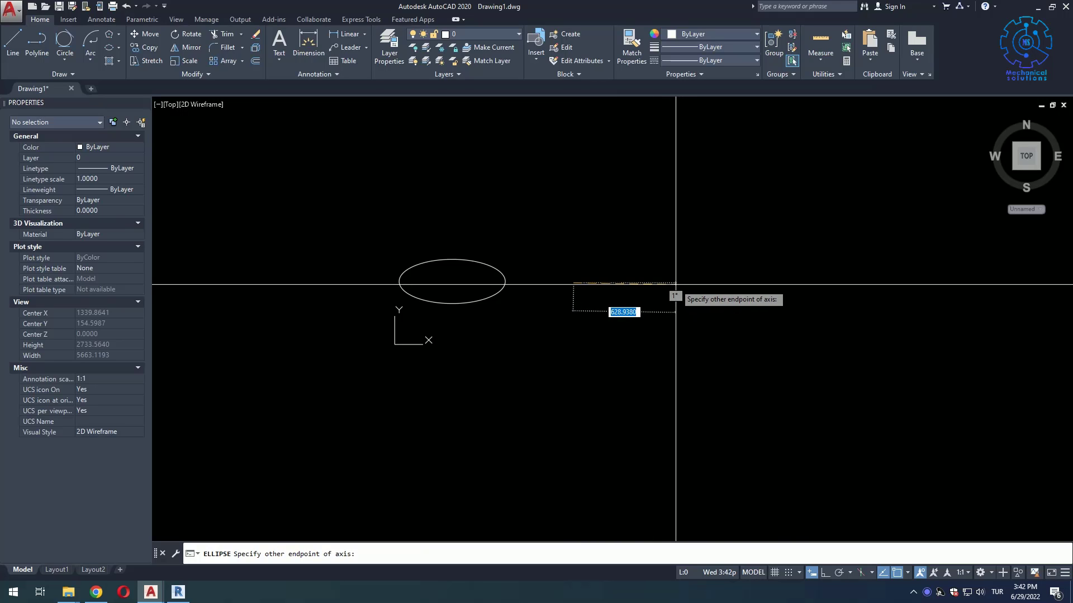
{"action": "key", "text": "F8"}
{"action": "left_click", "coordinate": [660, 292]}
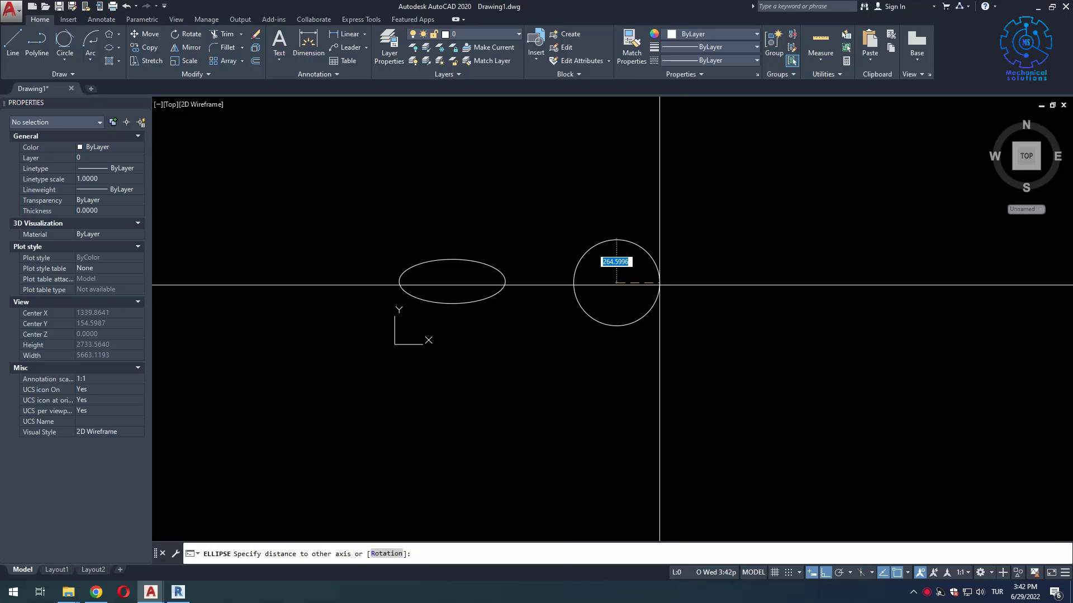
{"action": "left_click", "coordinate": [628, 263]}
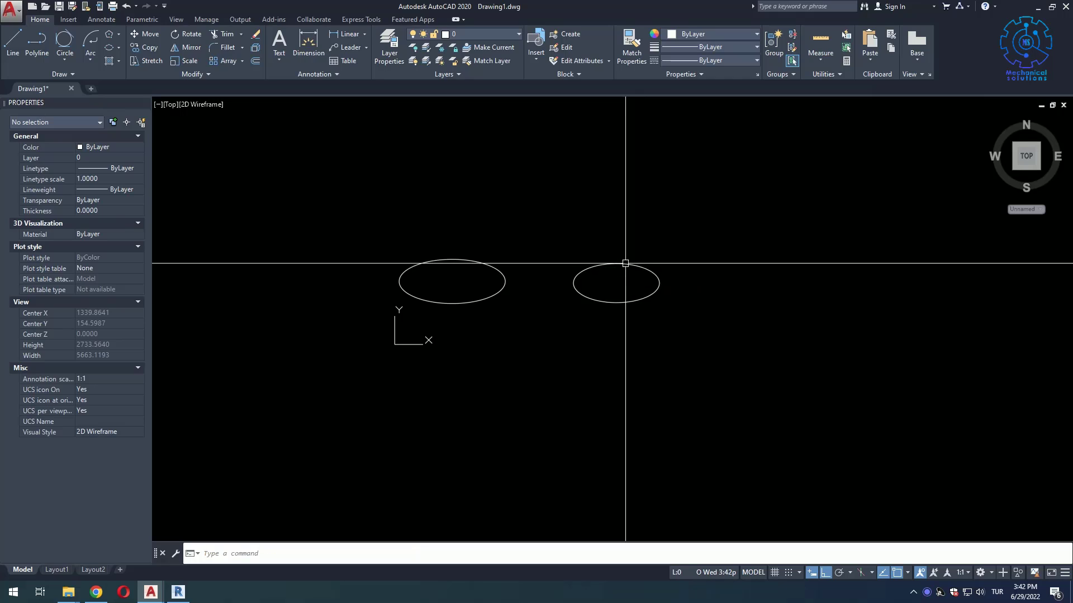
- Draw an Elliptical Arc right of both ellipses, major radius about 201 and minor about 117, from 90 to 270 degrees, and check its properties
{"action": "left_click", "coordinate": [117, 49]}
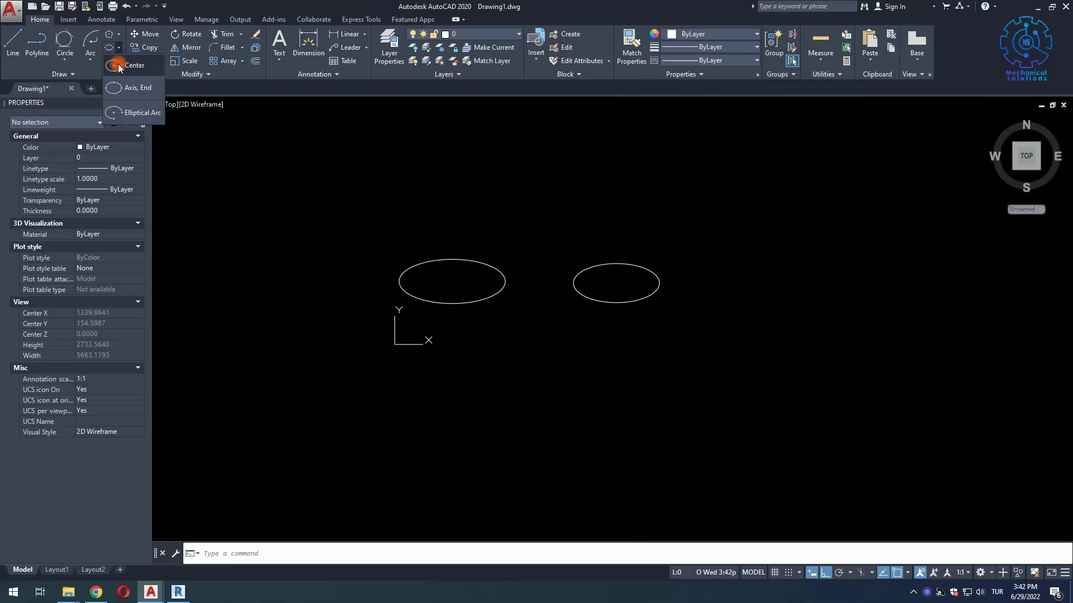
{"action": "left_click", "coordinate": [126, 115]}
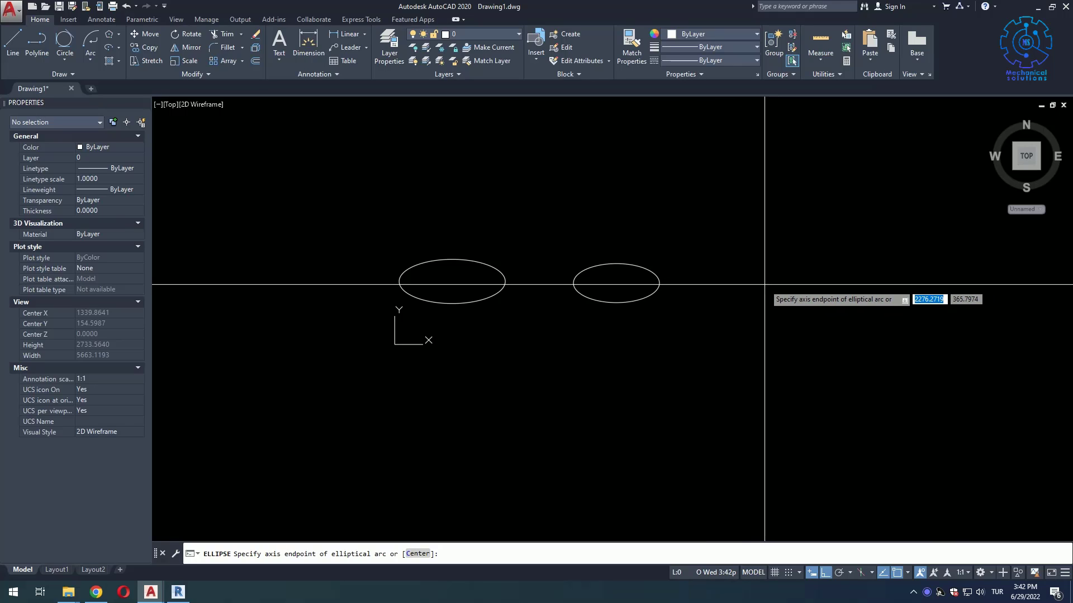
{"action": "left_click", "coordinate": [734, 285]}
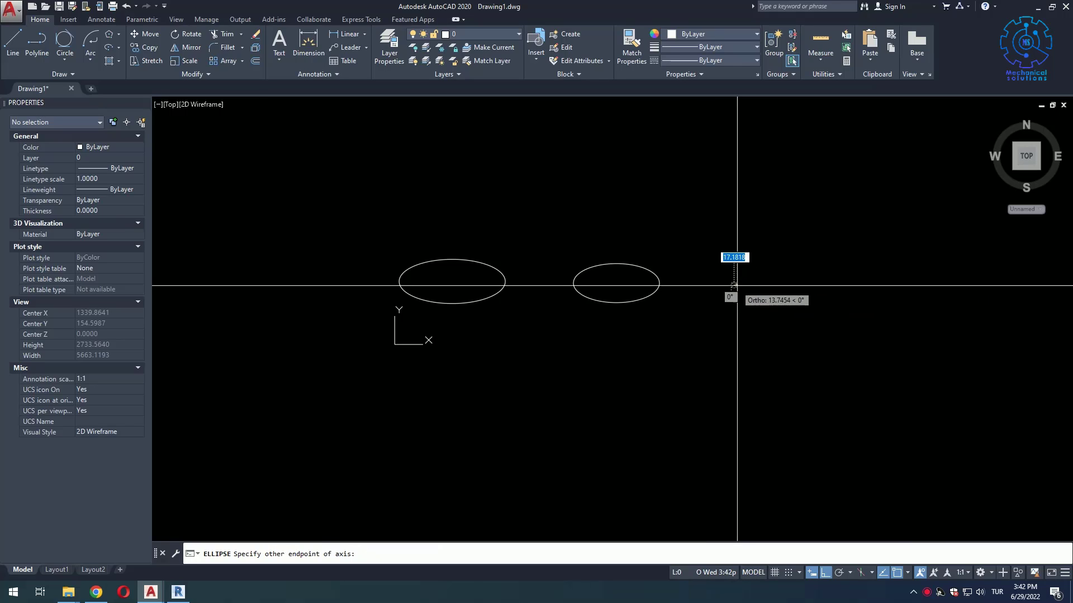
{"action": "left_click", "coordinate": [799, 284]}
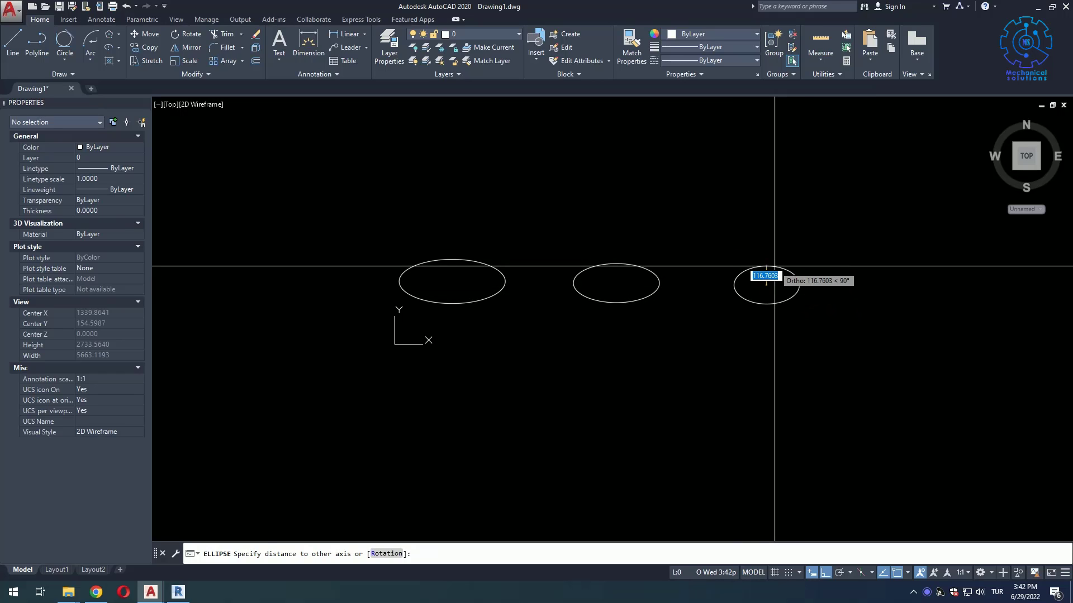
{"action": "left_click", "coordinate": [774, 278]}
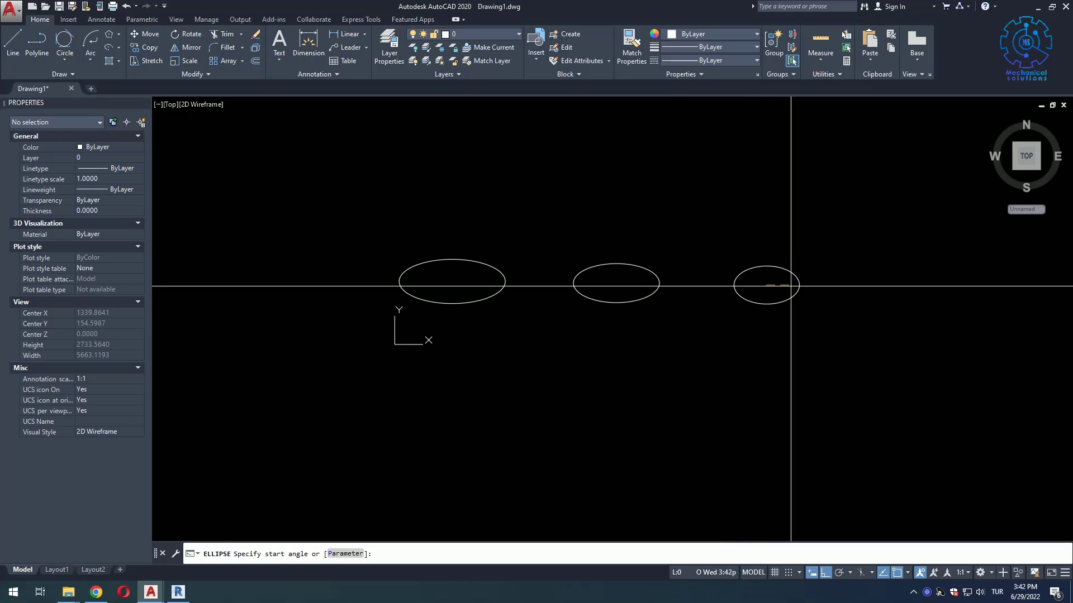
{"action": "left_click", "coordinate": [753, 320]}
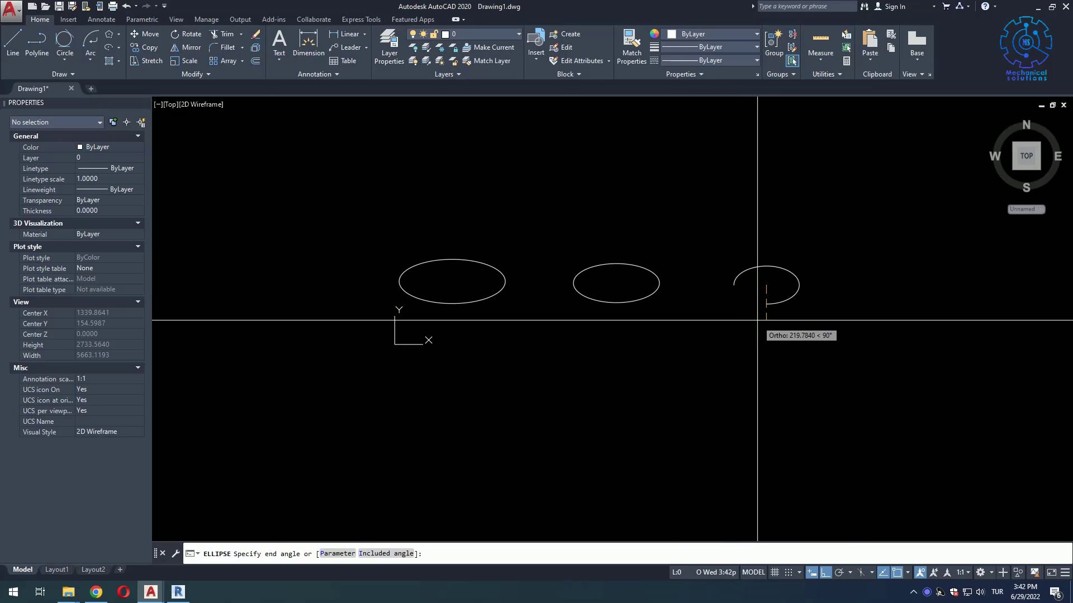
{"action": "left_click", "coordinate": [773, 275]}
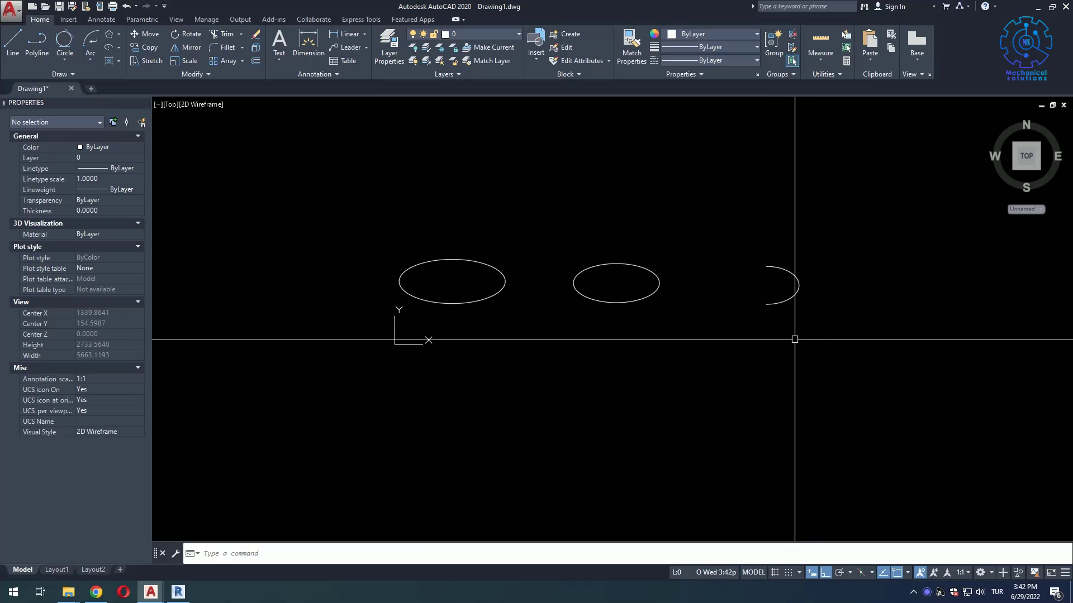
{"action": "left_click", "coordinate": [784, 300]}
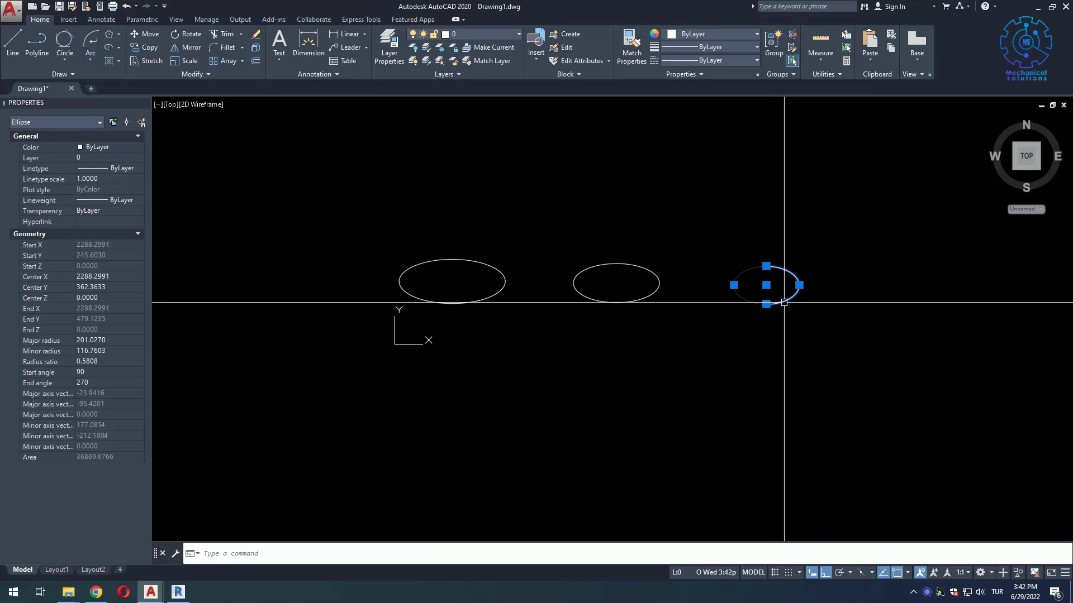
{"action": "key", "text": "Escape"}
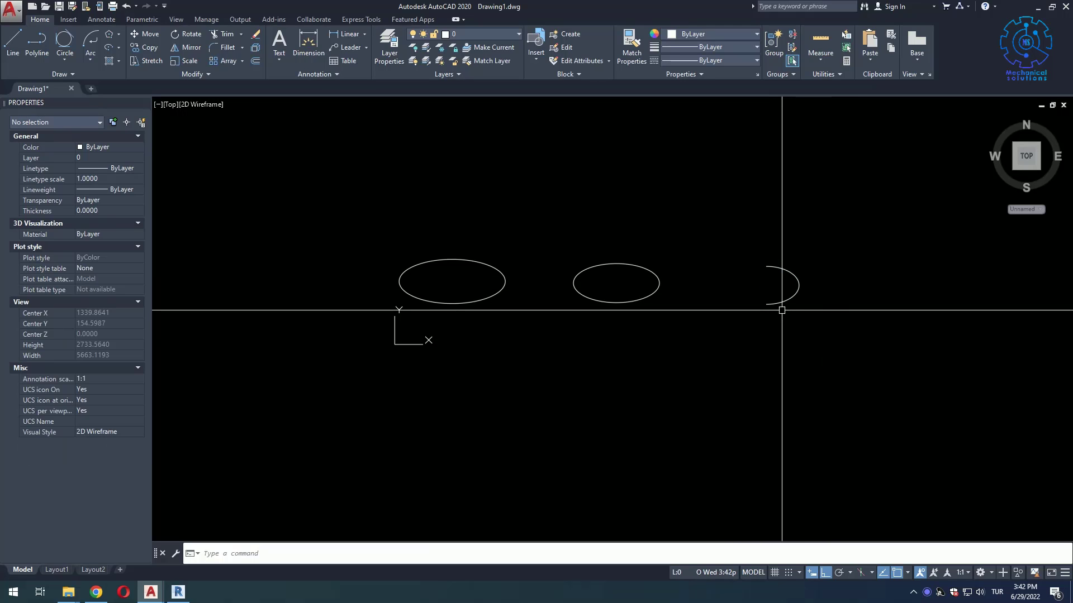
- Hatch the inside of the leftmost ellipse with the ANSI31 pattern at a scale of 5, and select the ellipse's outline
{"action": "left_click", "coordinate": [118, 62]}
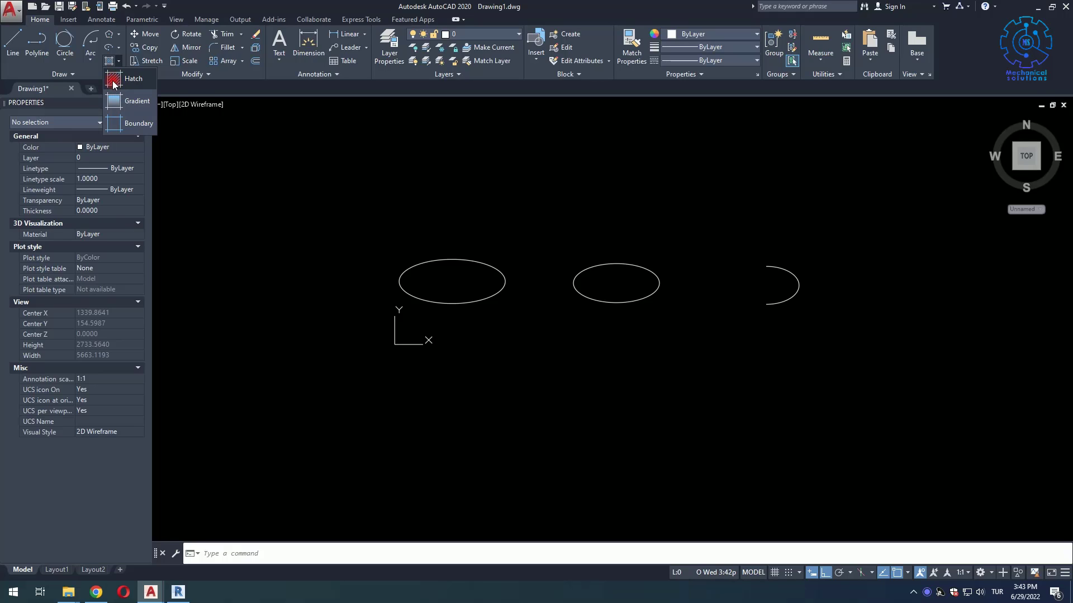
{"action": "left_click", "coordinate": [112, 81]}
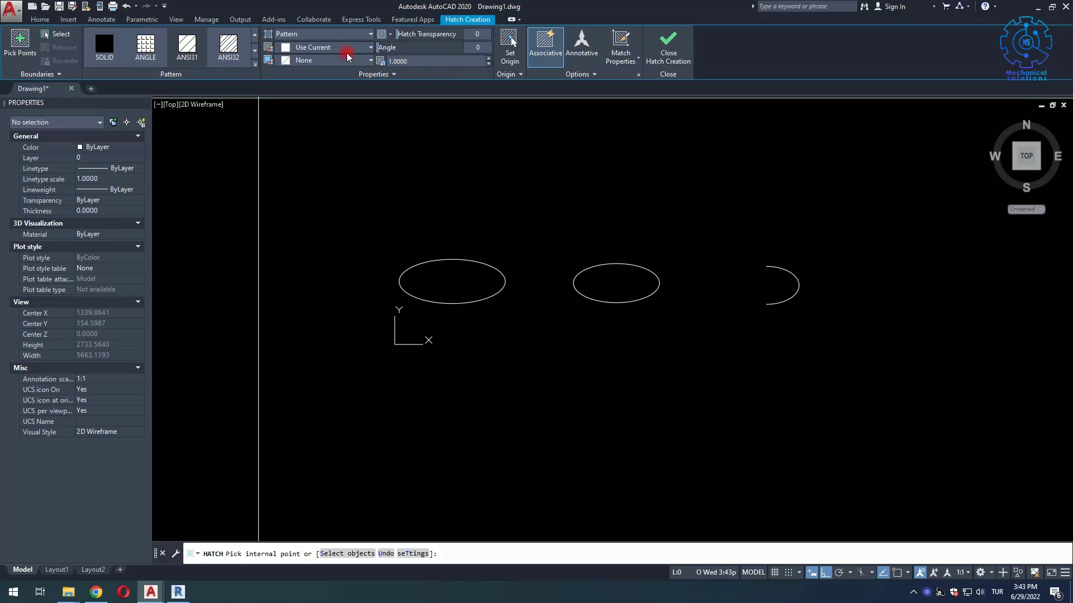
{"action": "left_click", "coordinate": [425, 61]}
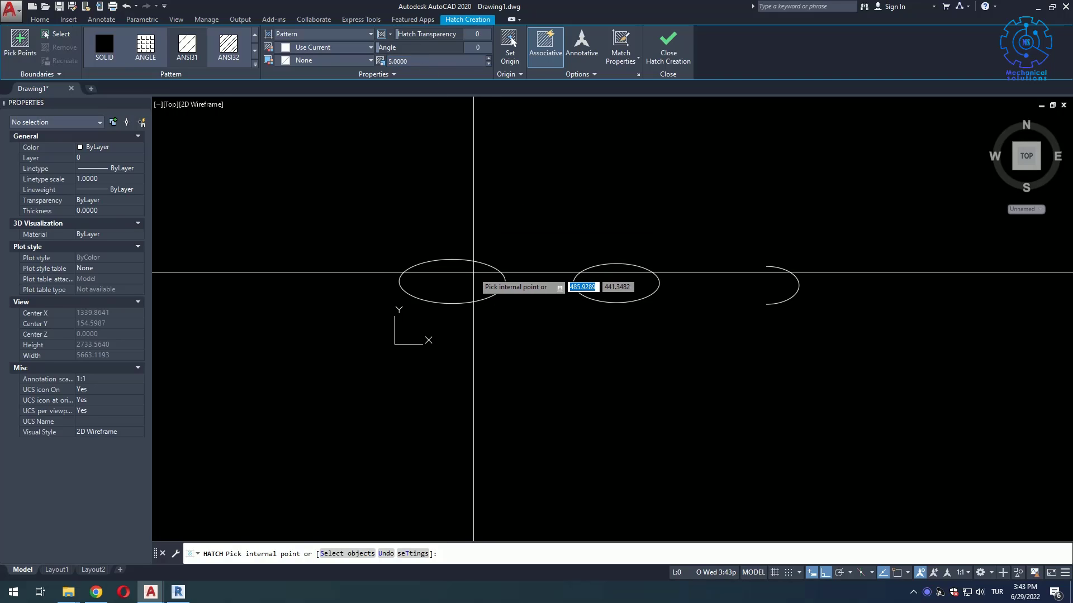
{"action": "left_click", "coordinate": [474, 272]}
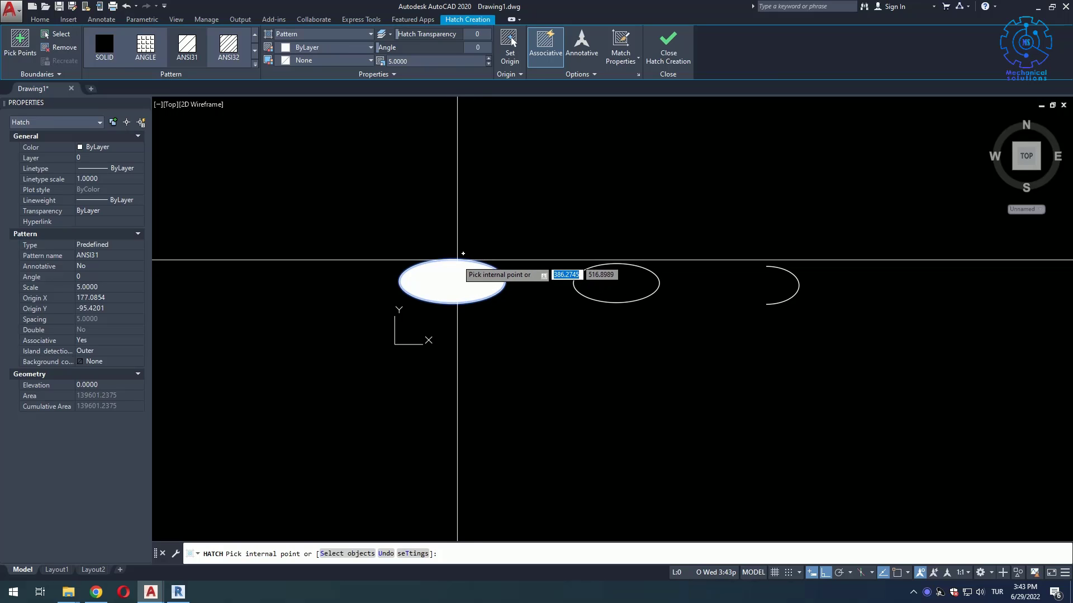
{"action": "key", "text": "Return"}
{"action": "left_click", "coordinate": [470, 261]}
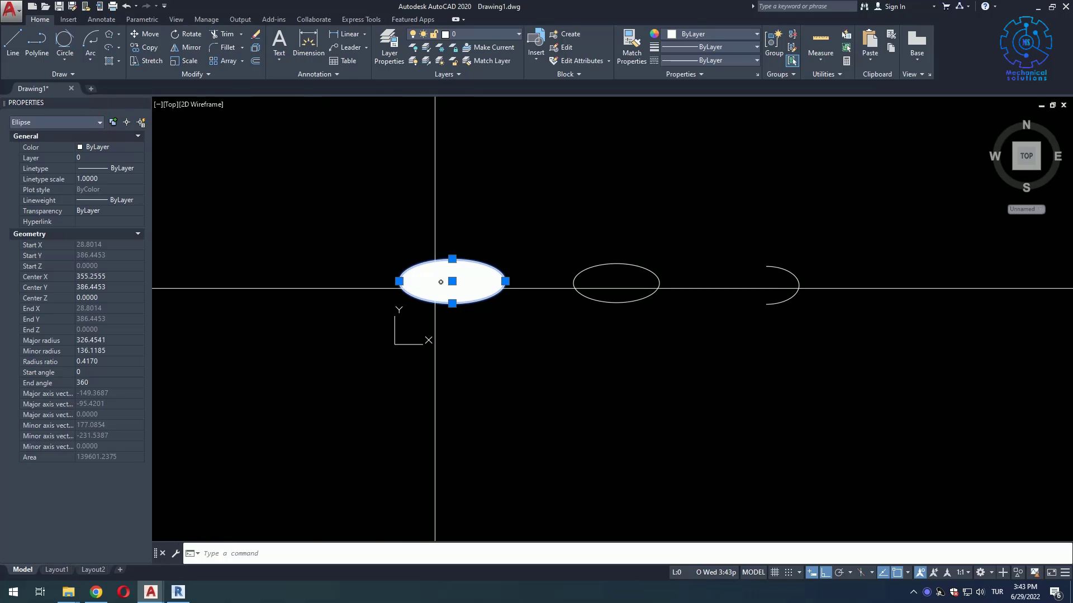
- Change the pattern of the leftmost ellipse's hatch to ANSI36
{"action": "key", "text": "Escape"}
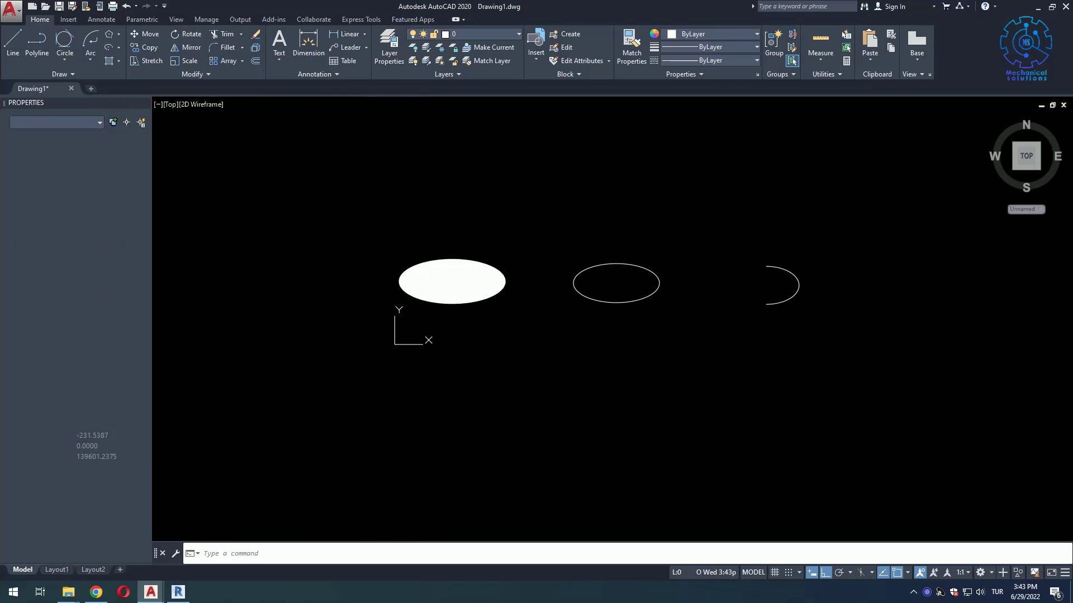
{"action": "left_click", "coordinate": [463, 287]}
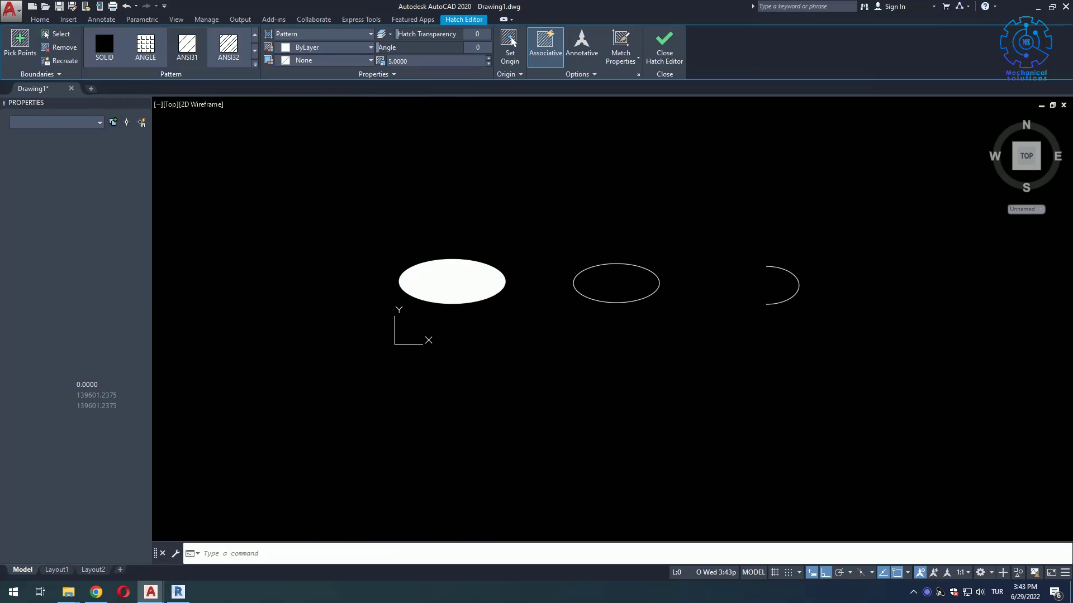
{"action": "left_click", "coordinate": [460, 273]}
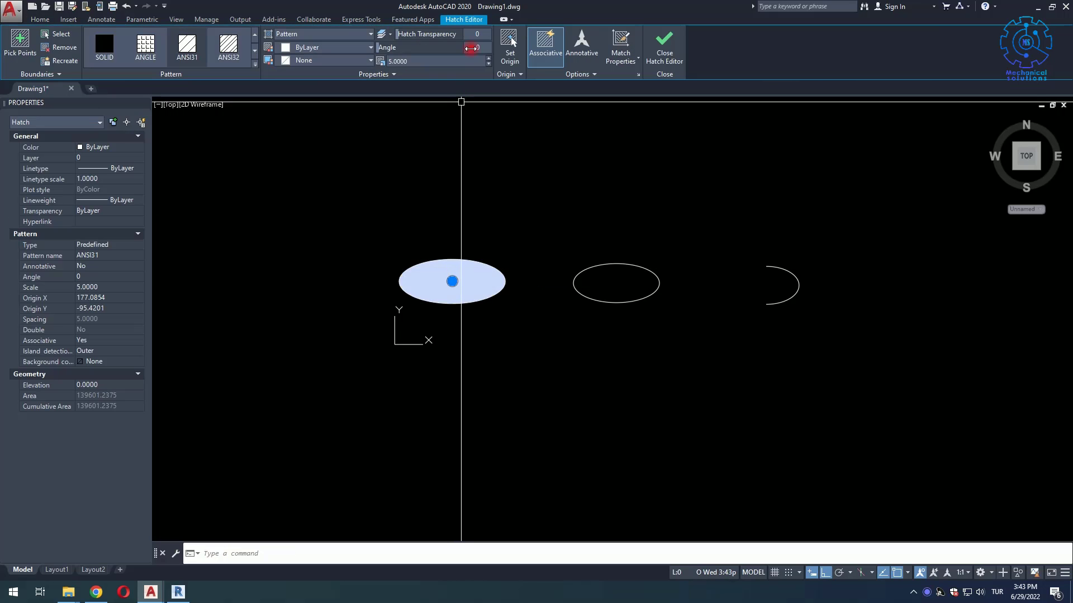
{"action": "left_click", "coordinate": [146, 50]}
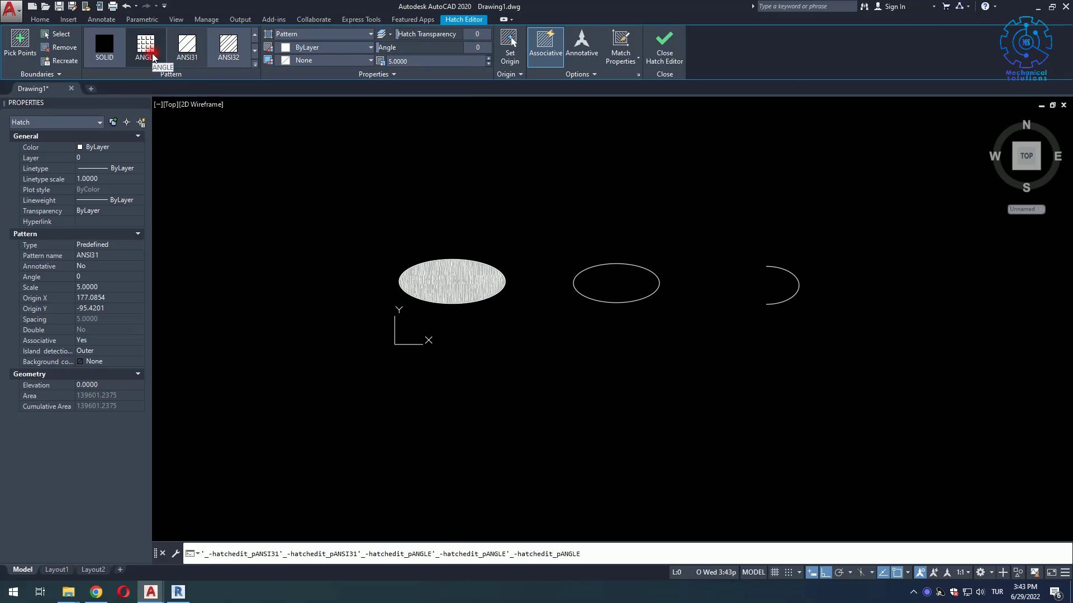
{"action": "left_click", "coordinate": [254, 69]}
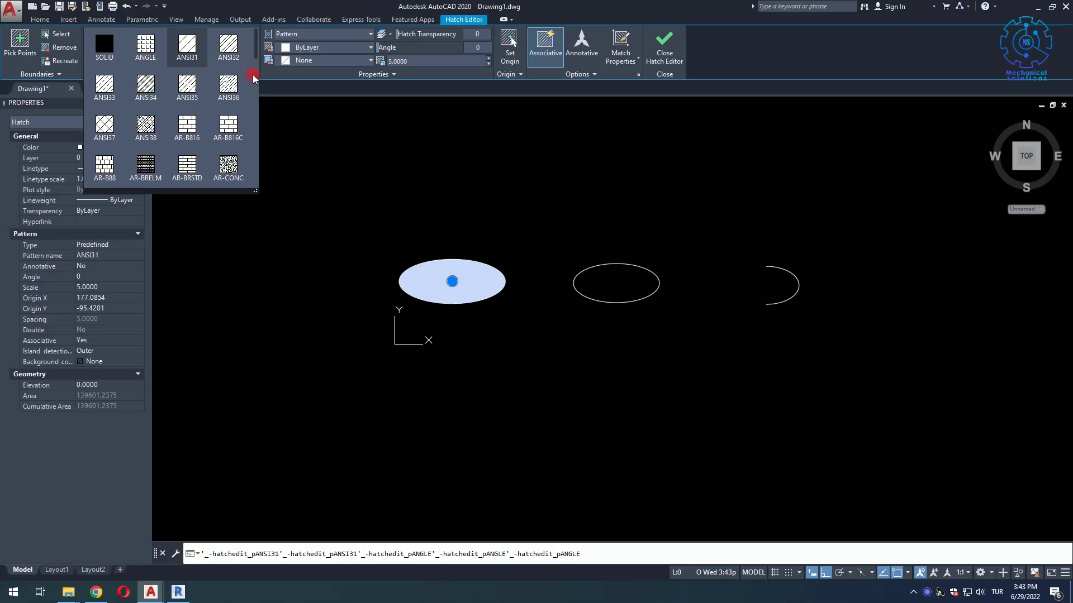
{"action": "left_click", "coordinate": [230, 92]}
{"action": "left_click", "coordinate": [413, 285]}
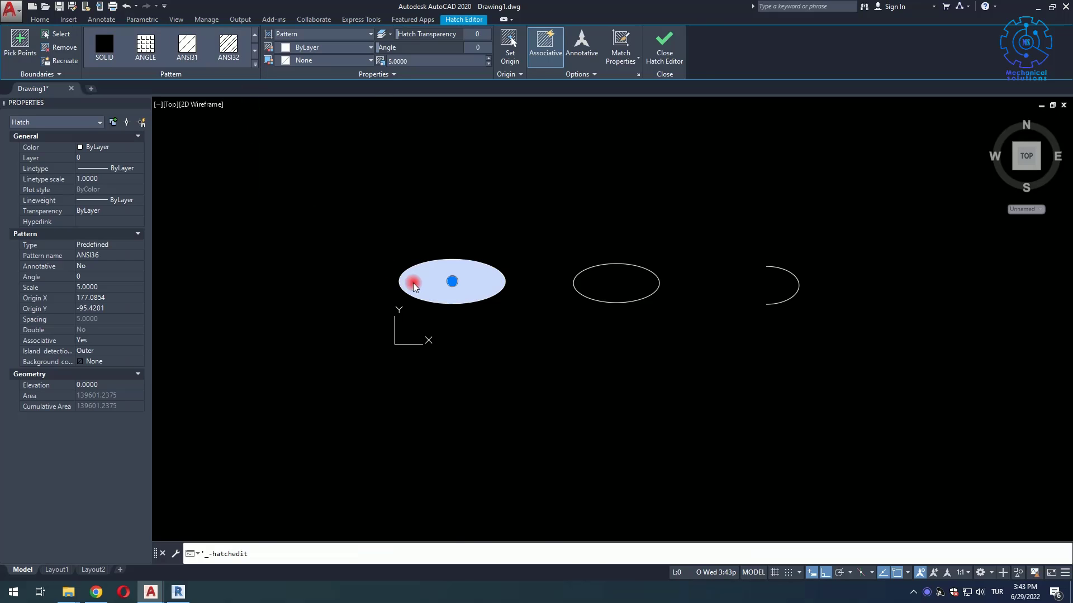
- Set the hatch scale of the leftmost ellipse to 50 and finish editing the hatch
{"action": "scroll", "coordinate": [462, 292], "scroll_direction": "up", "scroll_amount": 5}
{"action": "scroll", "coordinate": [450, 285], "scroll_direction": "down", "scroll_amount": 2}
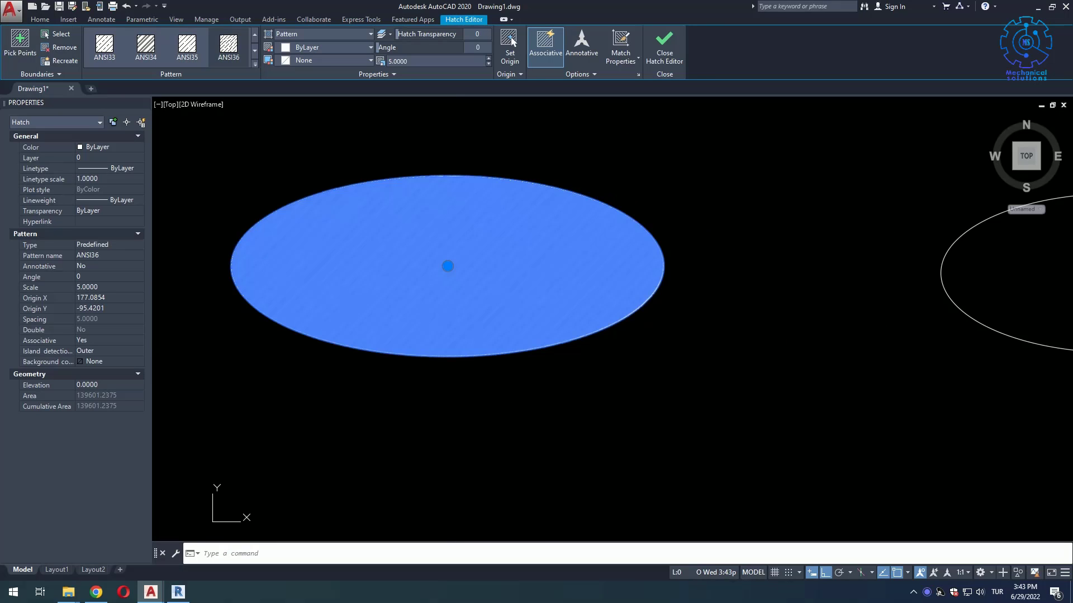
{"action": "left_click", "coordinate": [418, 61]}
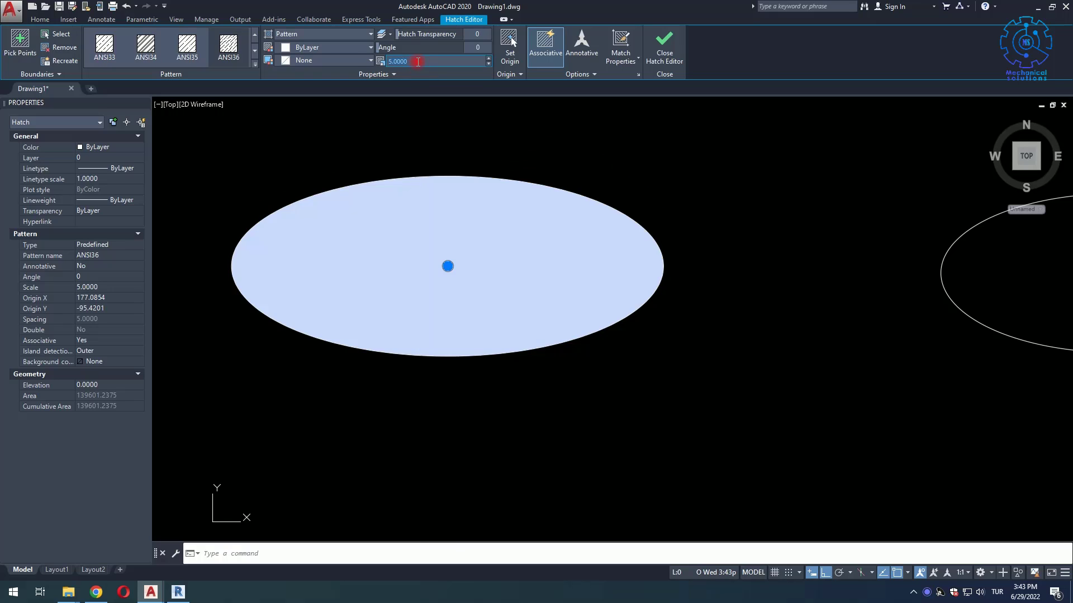
{"action": "type", "text": "50"}
{"action": "key", "text": "Escape"}
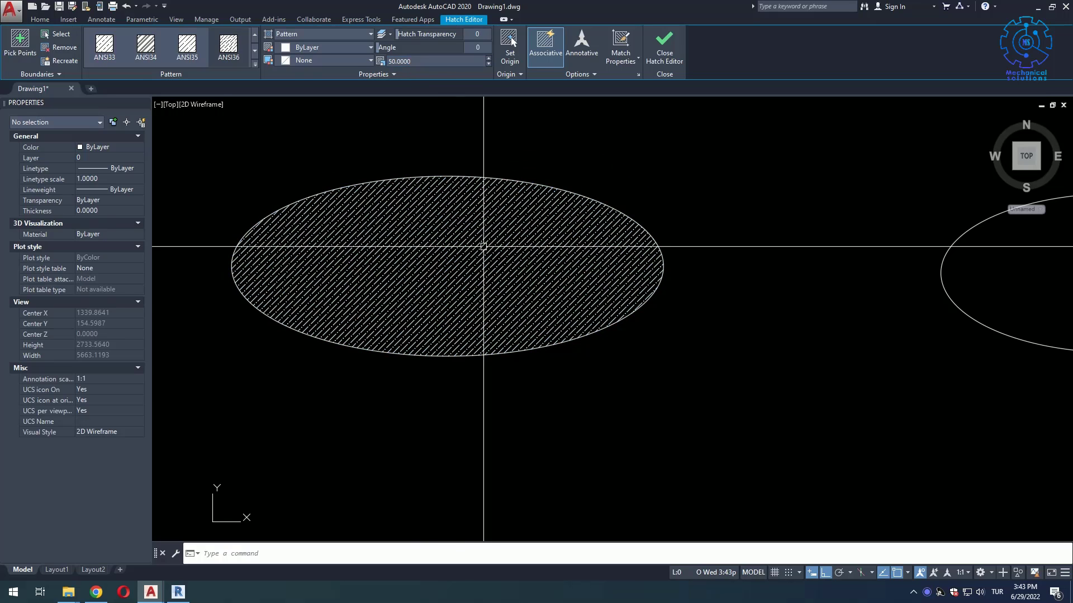
{"action": "scroll", "coordinate": [592, 252], "scroll_direction": "down", "scroll_amount": 8}
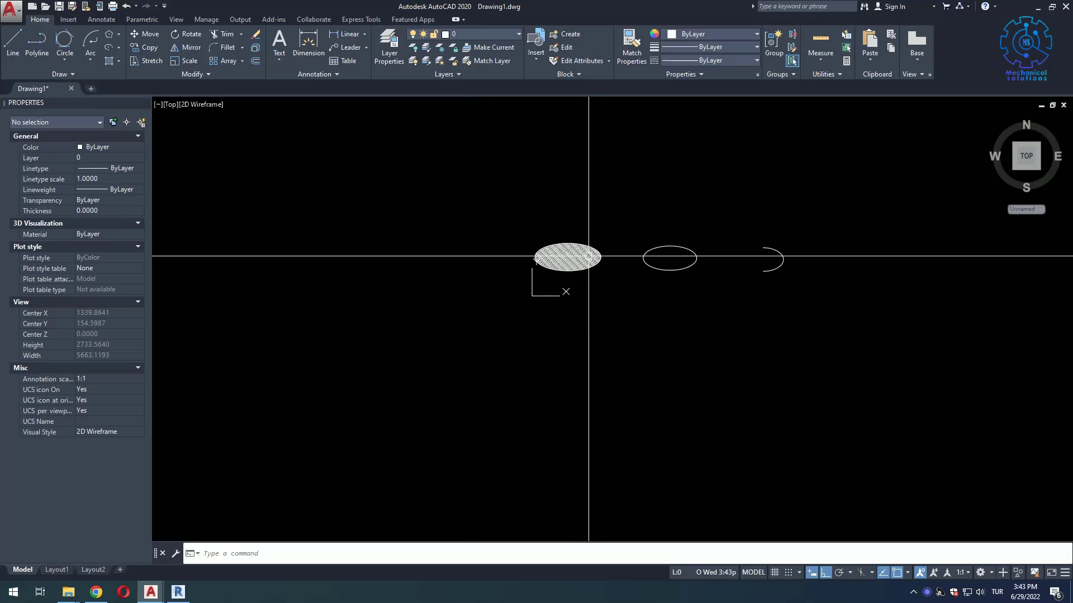
{"action": "left_click", "coordinate": [815, 220]}
{"action": "left_click", "coordinate": [454, 321]}
{"action": "key", "text": "Escape"}
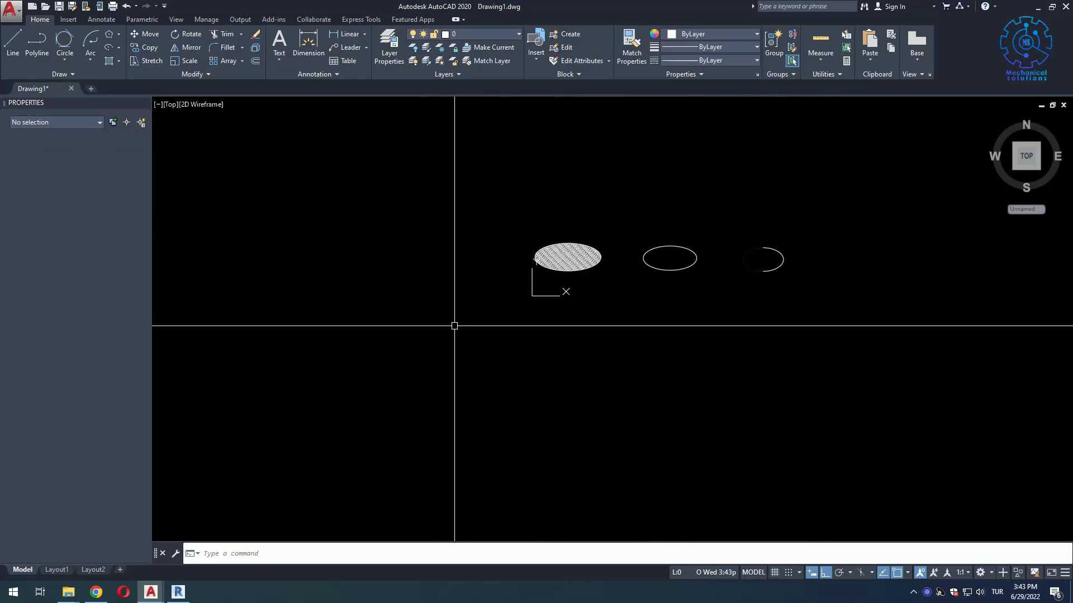